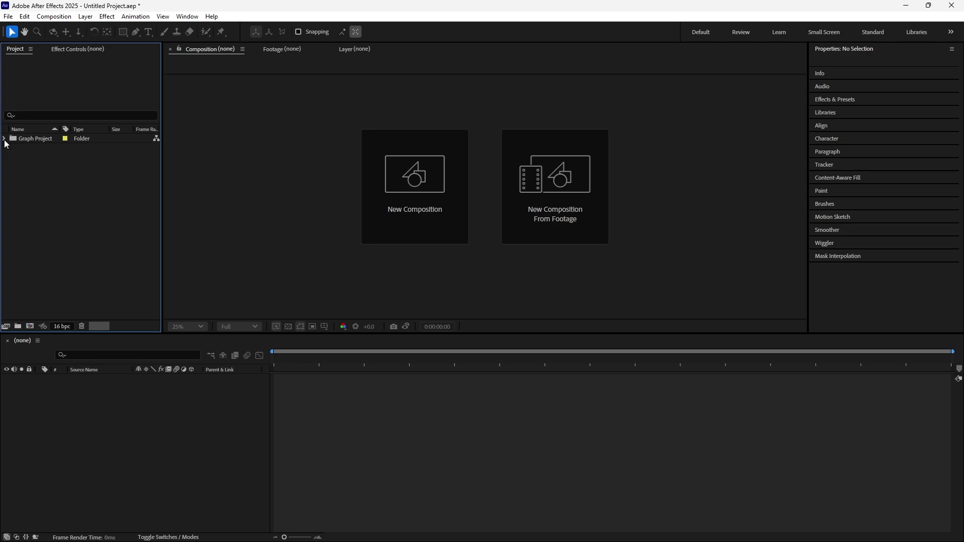
Step: Check the contents of the Graph Project folder and create an HD 1920x1080 composition at 25 fps lasting 30 seconds
left_click(5, 139)
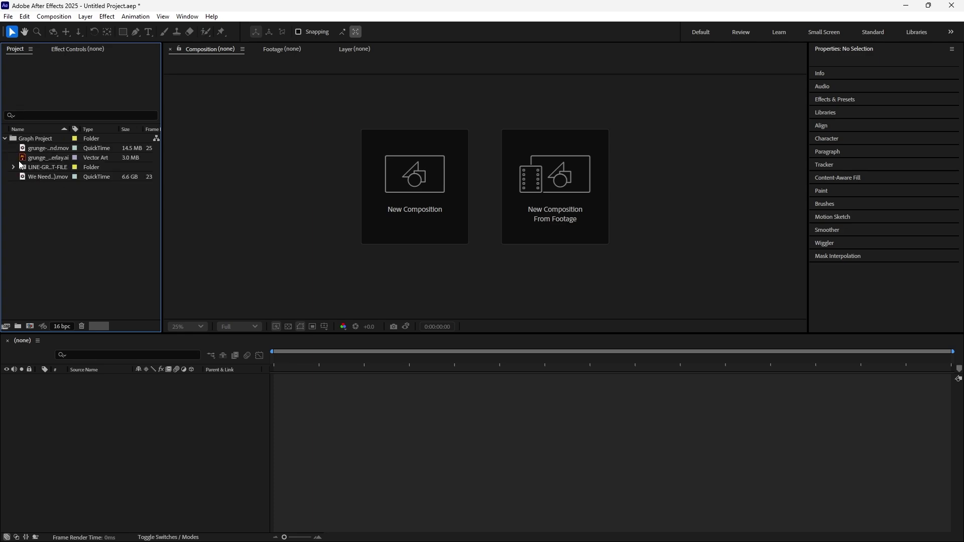
left_click(5, 141)
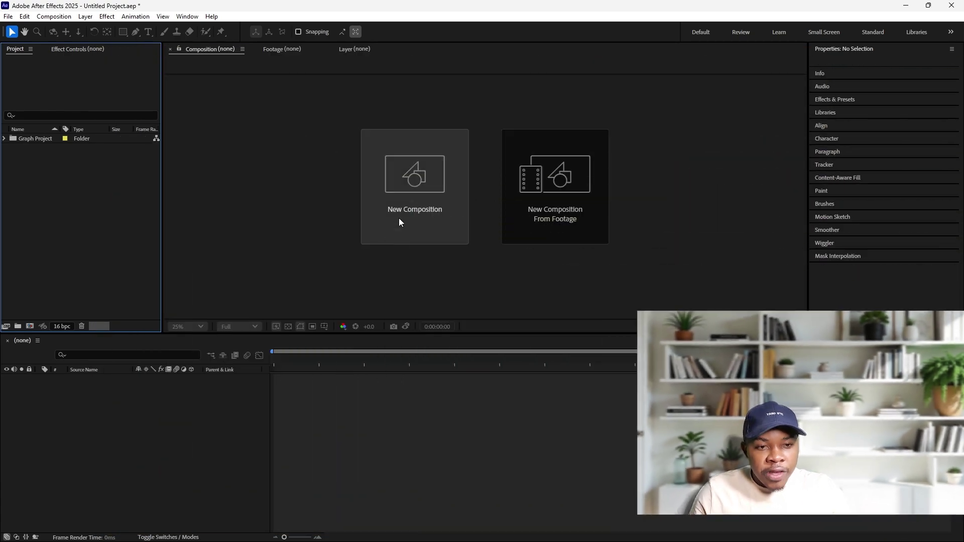
left_click(399, 218)
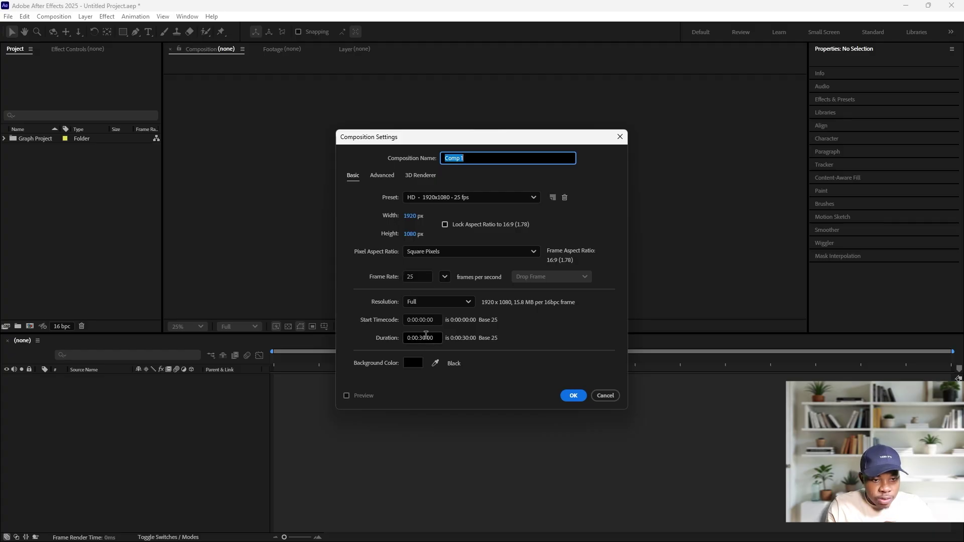
left_click(572, 397)
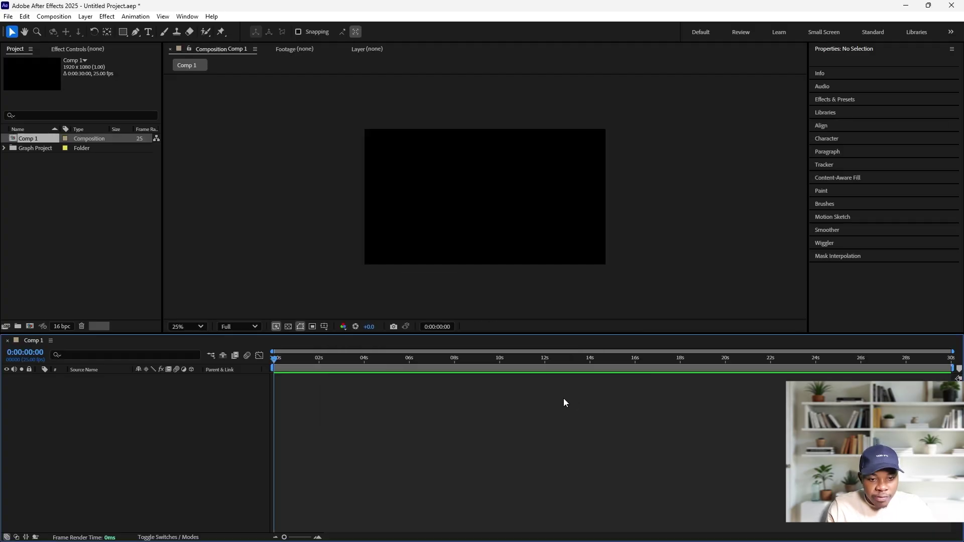
Step: Add a composition-sized solid layer in off-white, F5F3EB, as the background
key("period")
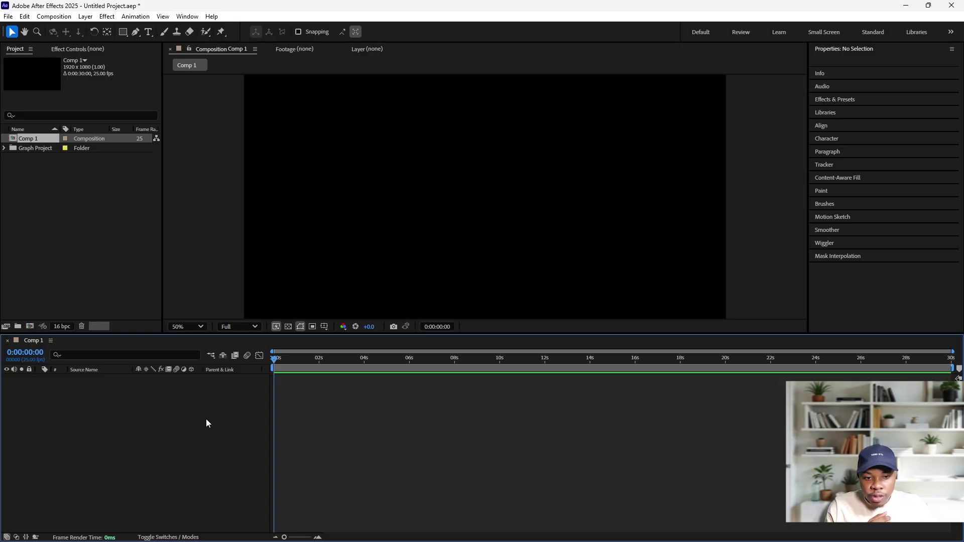
key("comma")
right_click(208, 403)
mouse_move(240, 410)
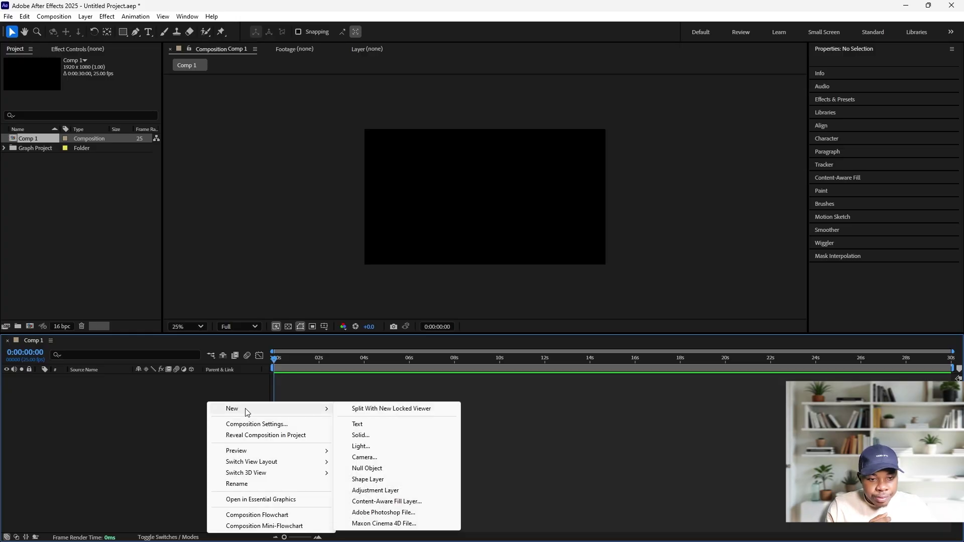
left_click(373, 436)
left_click(474, 350)
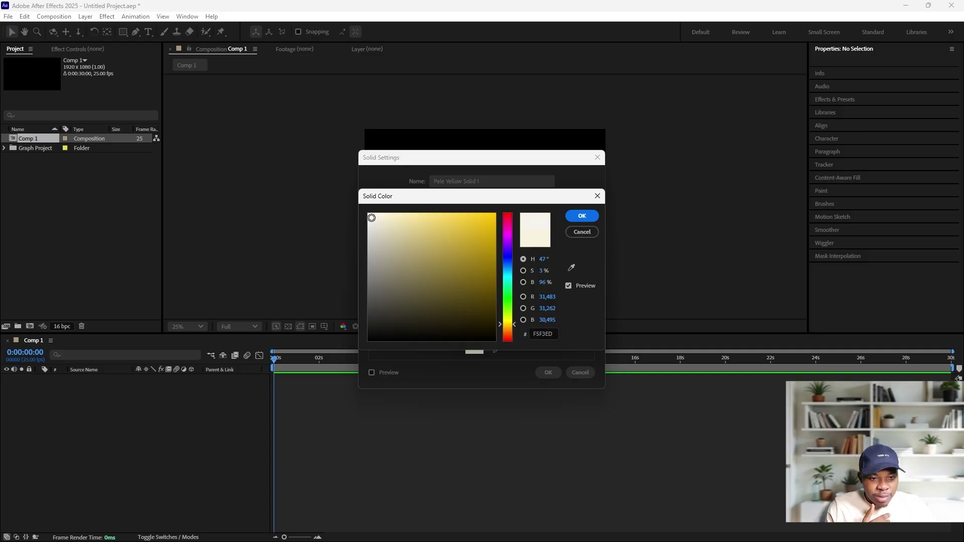
left_click_drag(371, 218, 372, 218)
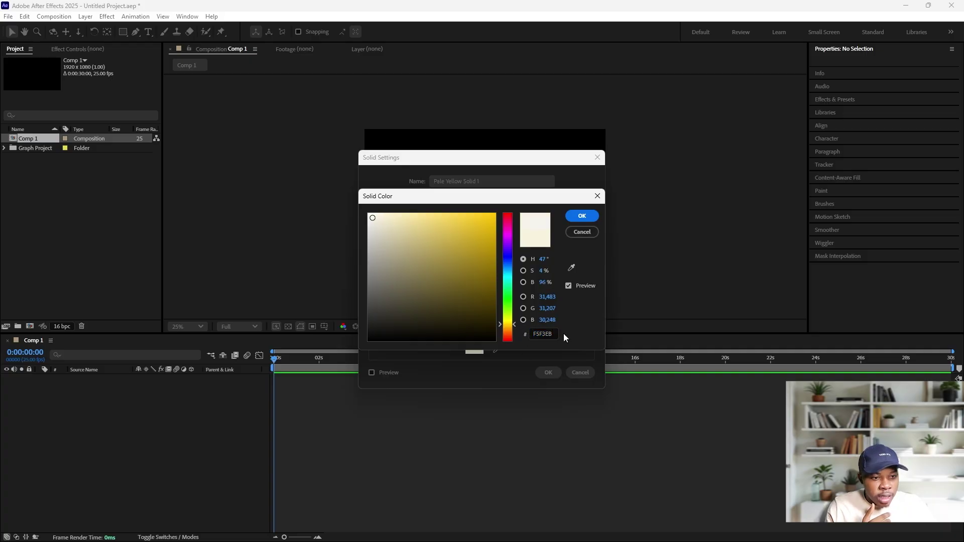
left_click(584, 218)
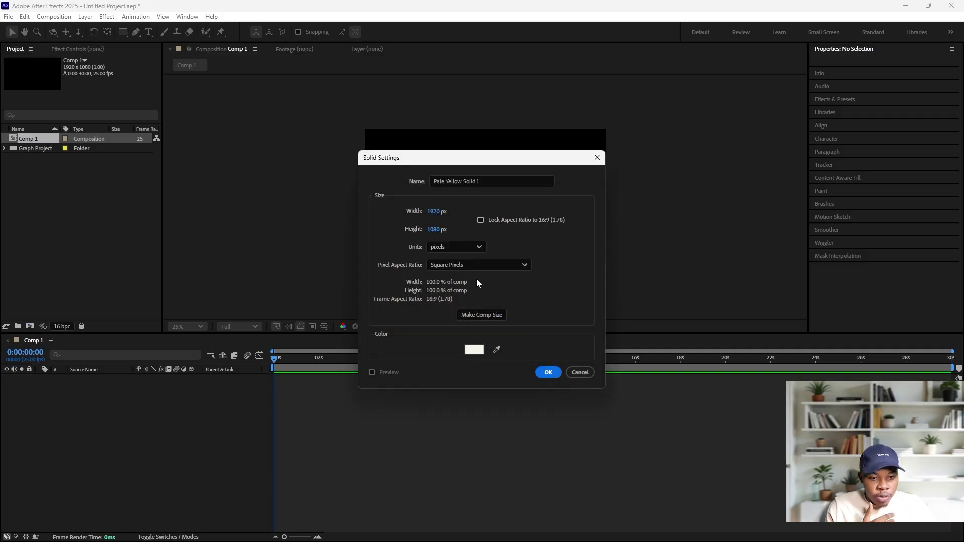
left_click(552, 373)
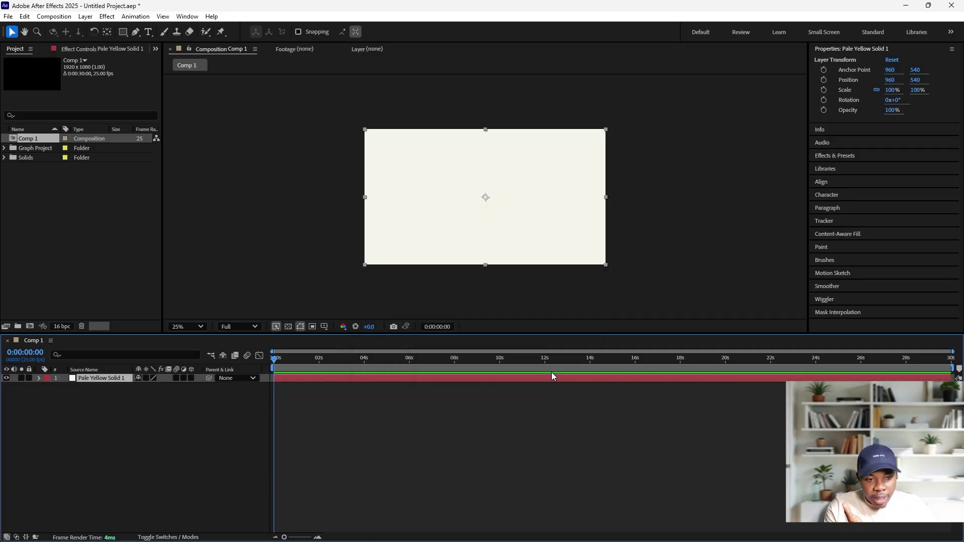
Step: Deselect the solid and set up the Pen tool with no fill and a dark red AD3133 stroke
left_click(105, 442)
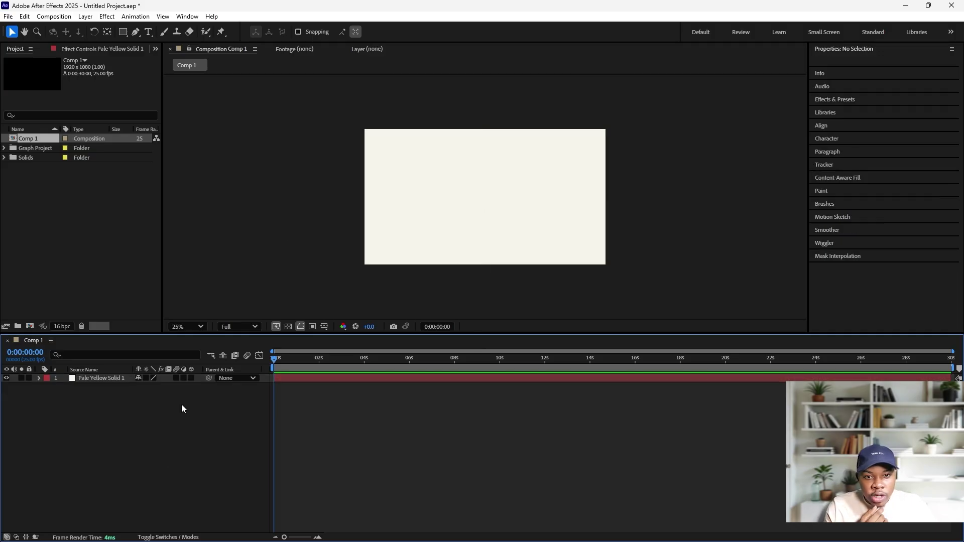
left_click(135, 32)
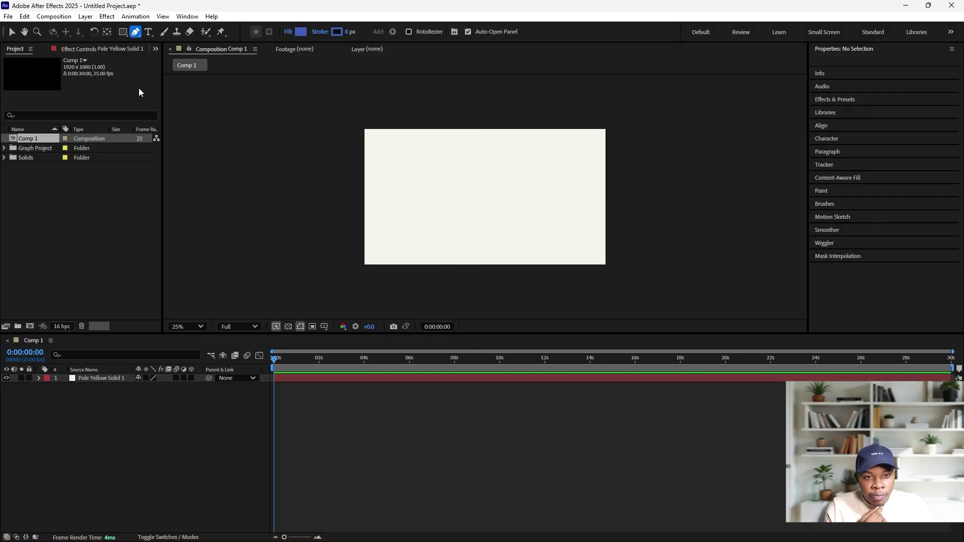
left_click(302, 33, "alt")
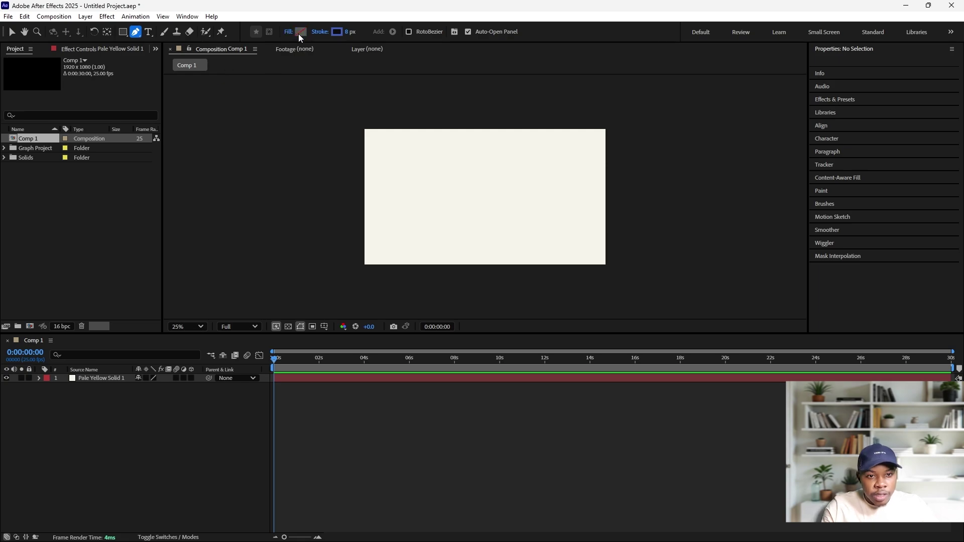
left_click(336, 32)
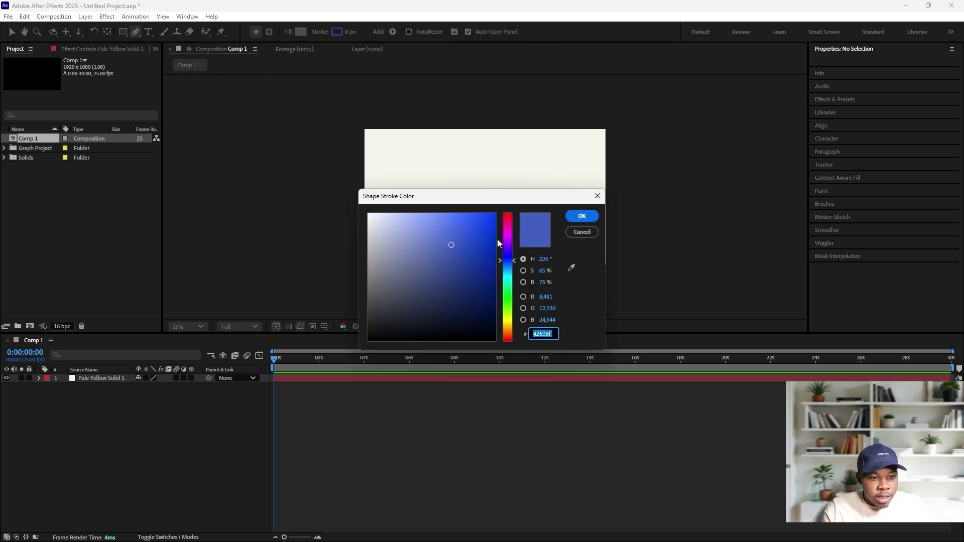
left_click_drag(506, 227, 508, 214)
left_click(539, 333)
double_click(540, 334)
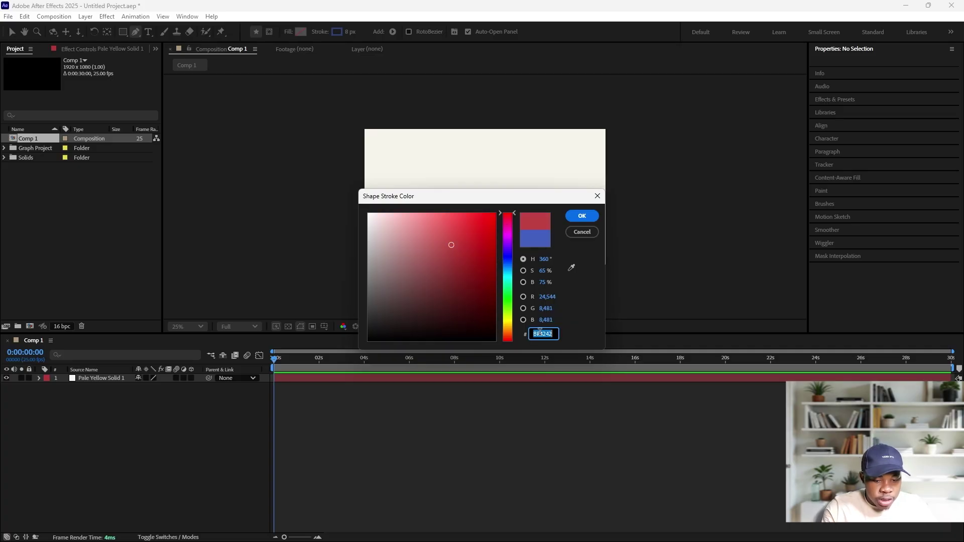
key("super+v")
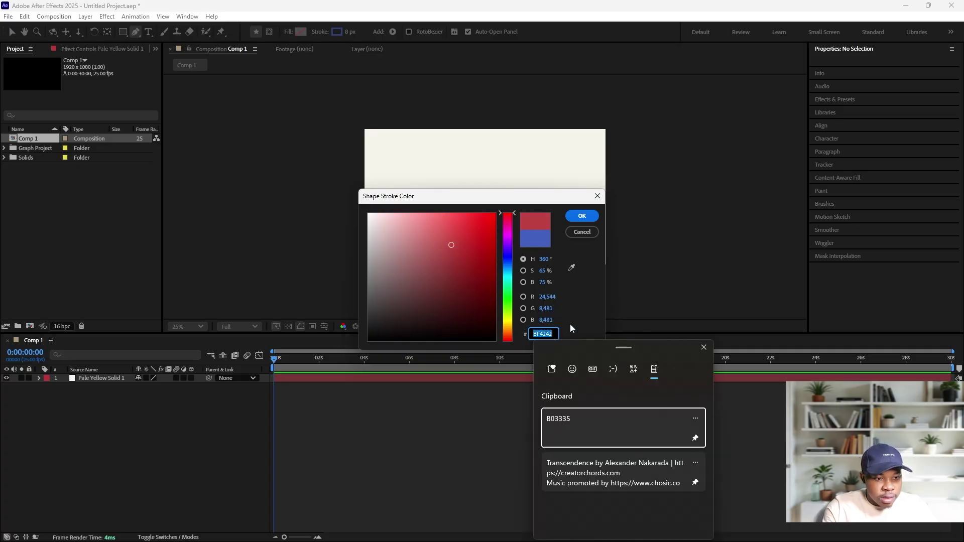
left_click(592, 422)
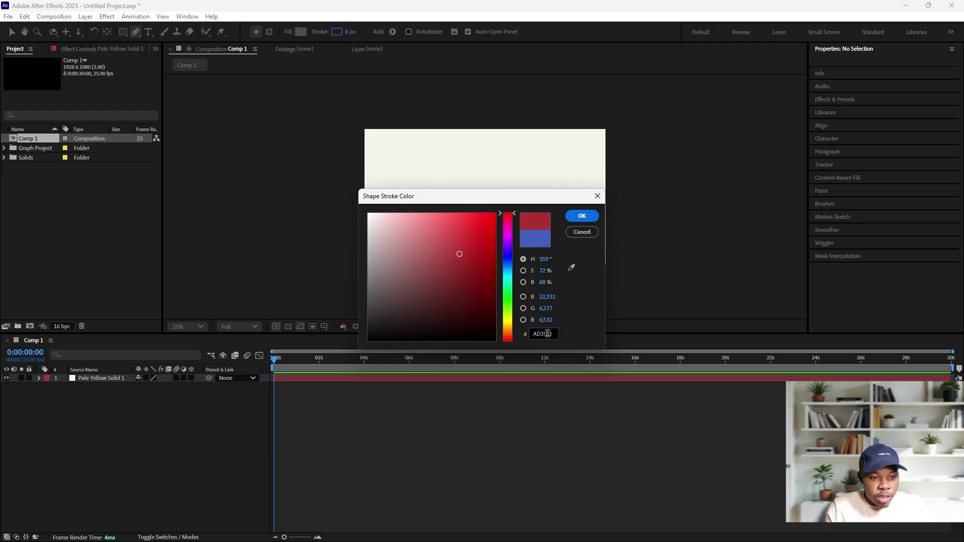
left_click(583, 216)
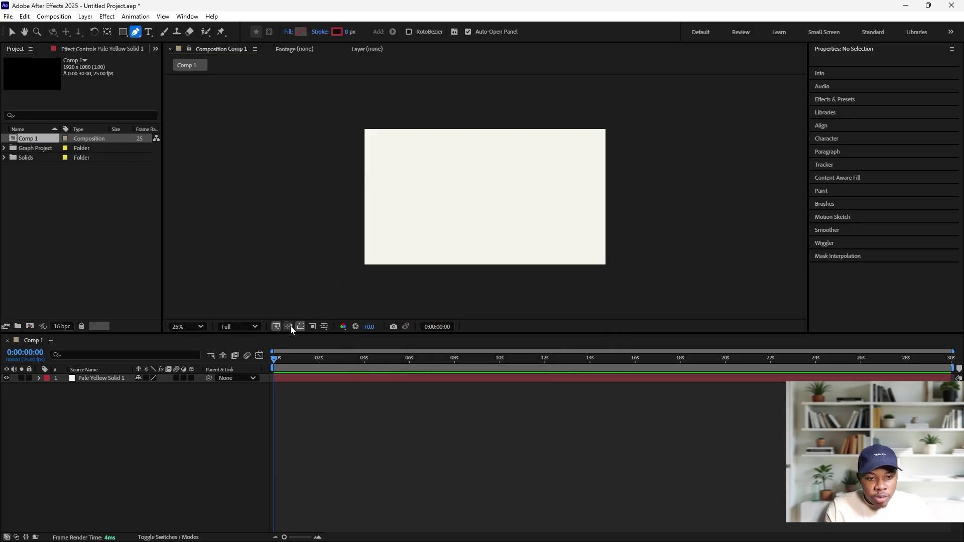
Step: Show the rulers and place a vertical guide about 115 px in from the composition's left edge
left_click(323, 330)
left_click(348, 387)
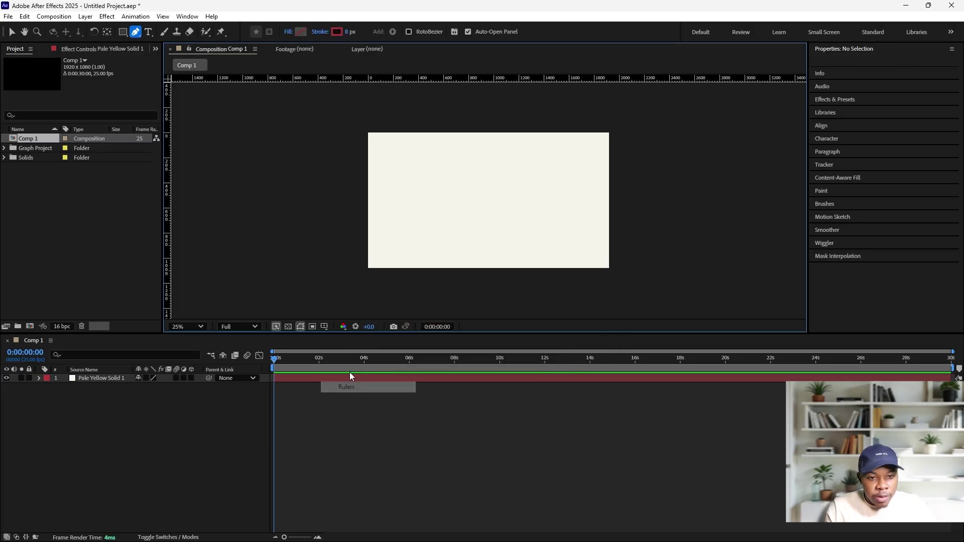
left_click_drag(169, 185, 383, 186)
Step: Draw a near-vertical pen line beside the guide, from just above the canvas to just below it
scroll(383, 187, "up", 2)
left_click_drag(319, 173, 472, 306)
left_click(441, 178)
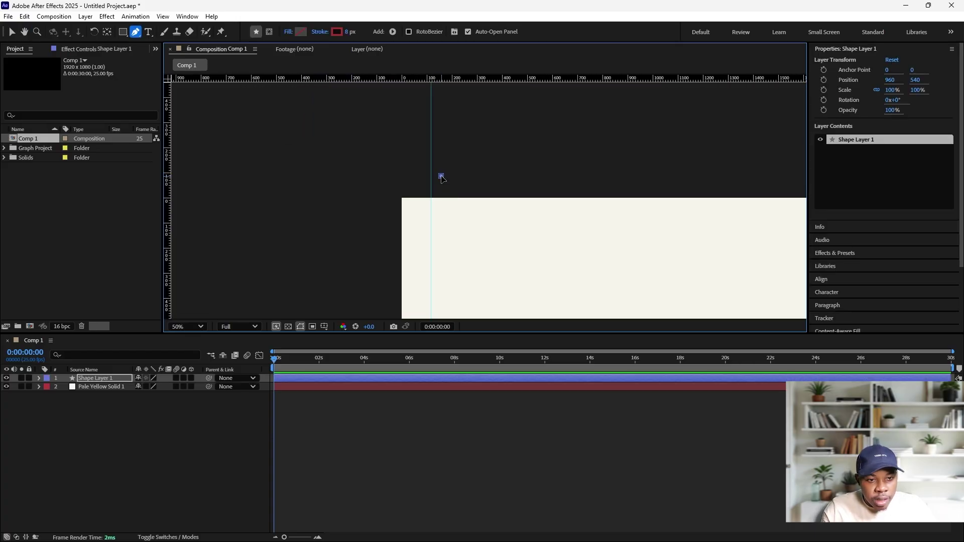
key("comma")
key("comma")
key("comma")
key("comma")
key("comma")
key("comma")
scroll(483, 222, "up", 1)
scroll(484, 263, "up", 1)
left_click_drag(477, 265, 474, 232)
key("g")
left_click(462, 175)
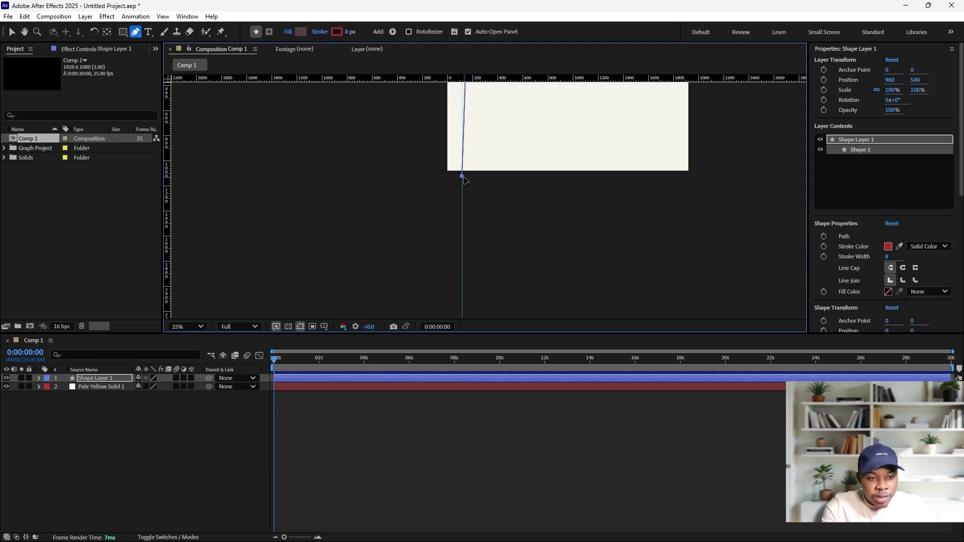
Step: Move the line's upper endpoint onto the vertical guide and check the Snap to Guides setting
key("h")
left_click_drag(467, 184, 461, 301)
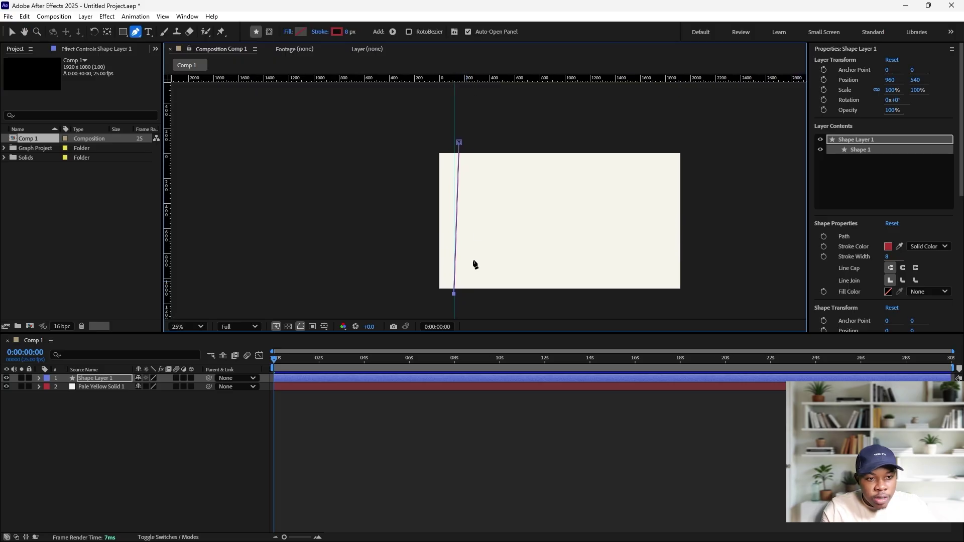
scroll(462, 147, "up", 4)
scroll(431, 250, "down", 1)
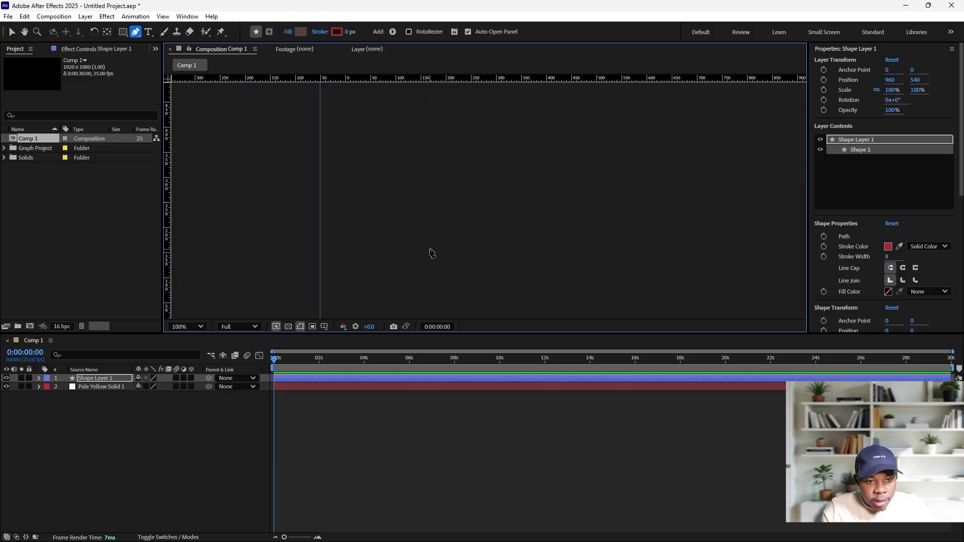
left_click_drag(430, 250, 466, 196)
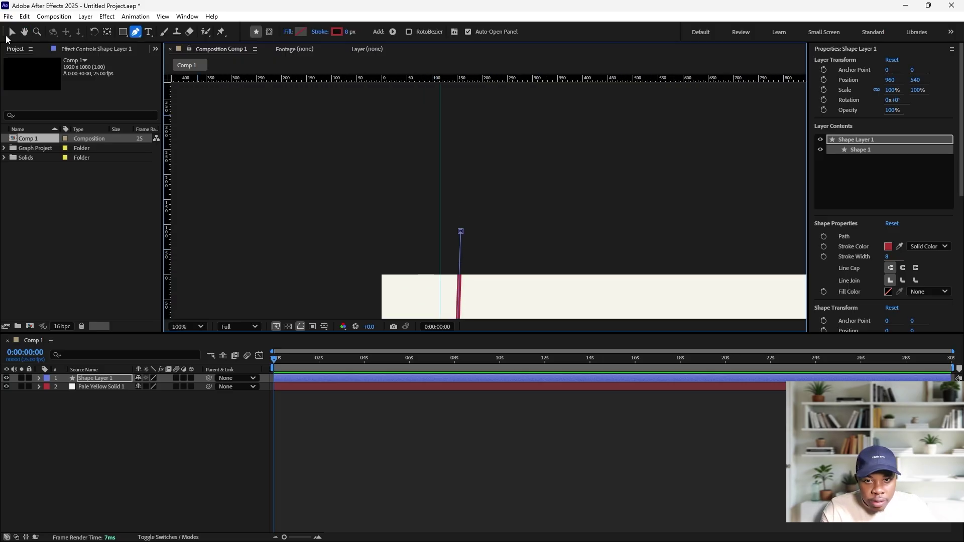
left_click(11, 32)
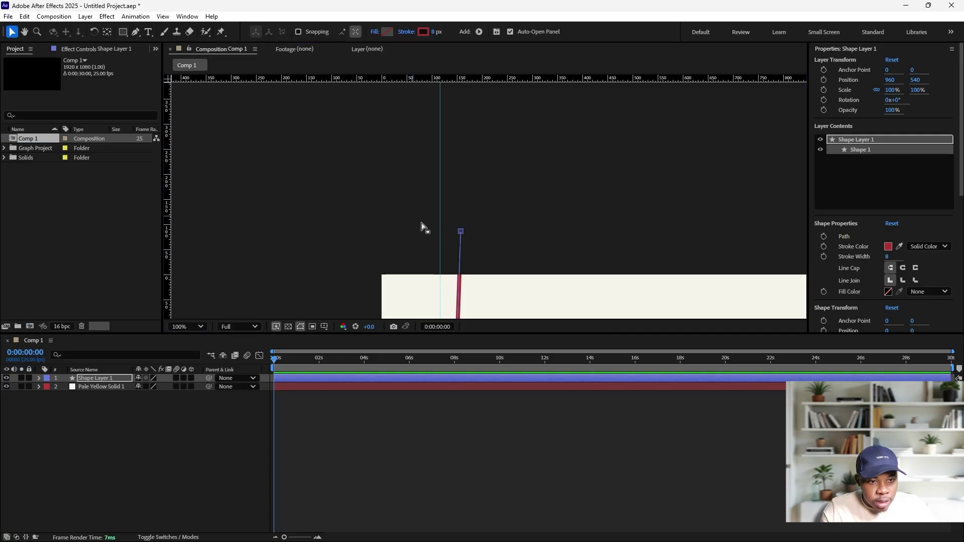
left_click_drag(461, 232, 440, 255)
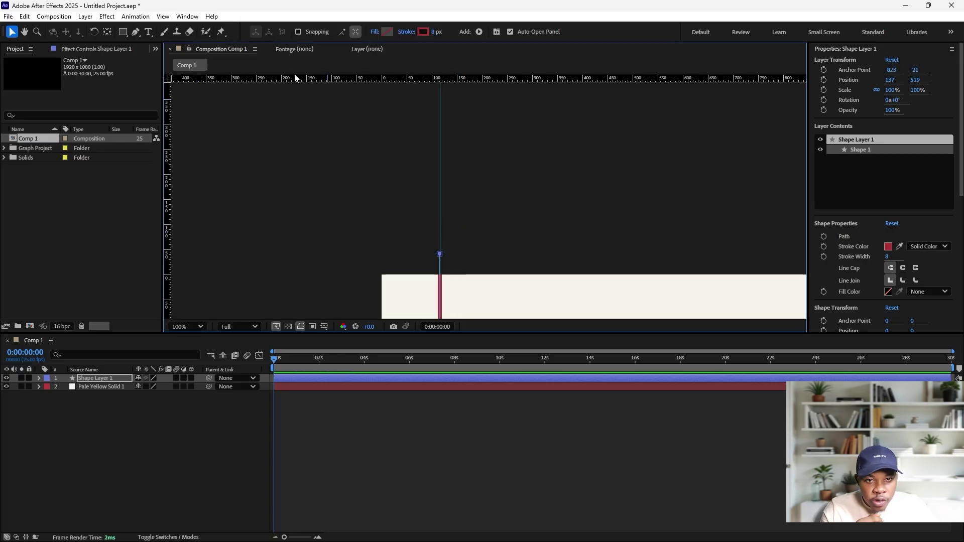
left_click(170, 17)
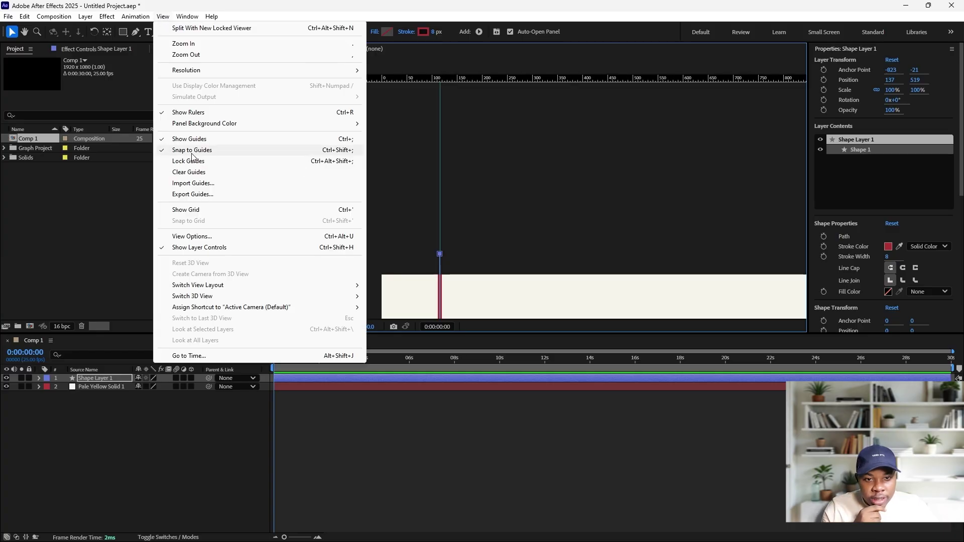
left_click(511, 217)
Step: Set the vertical line's stroke width to 64 px and deselect it
left_click_drag(489, 228, 454, 80)
scroll(417, 86, "down", 1)
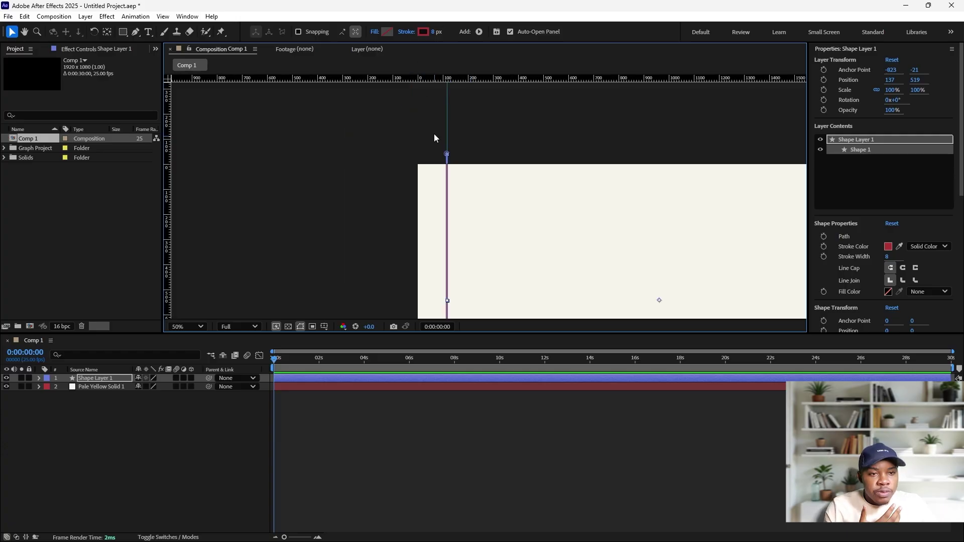
left_click(434, 33)
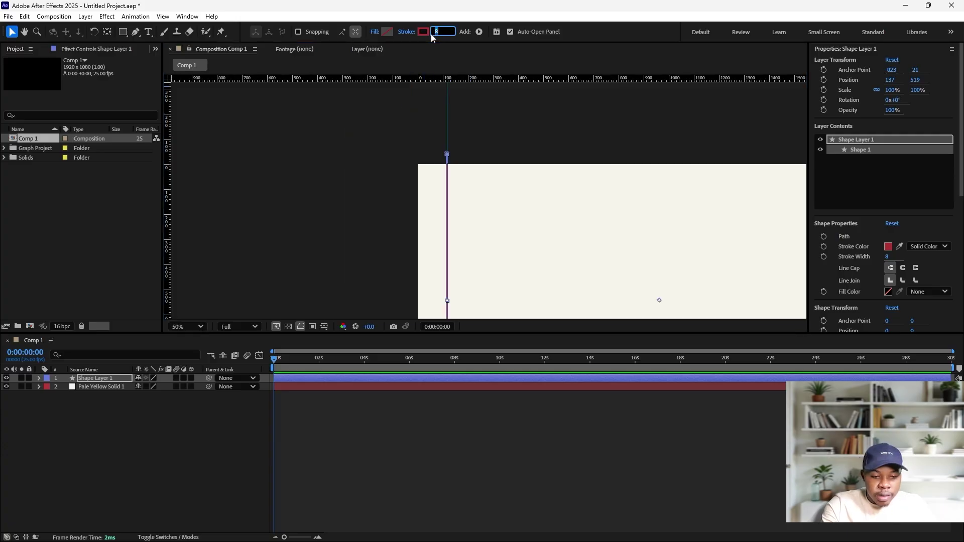
type("64")
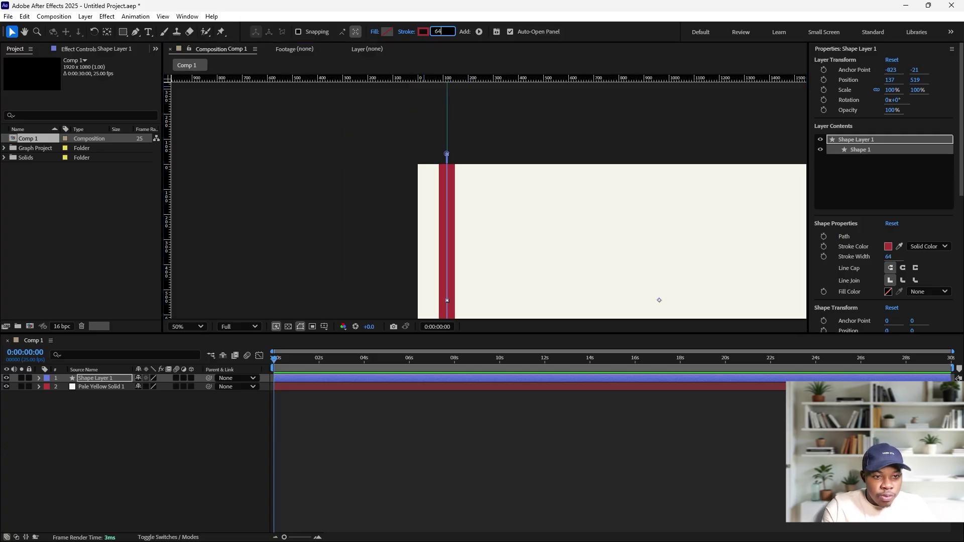
left_click(402, 206)
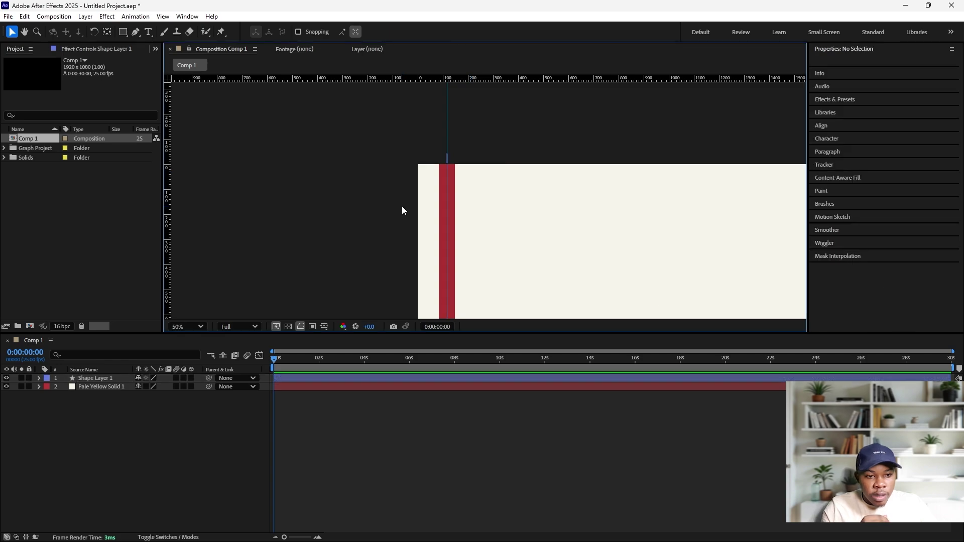
Step: Add Trim Paths to the contents of the red line's shape layer
scroll(402, 206, "down", 1)
left_click(39, 379)
left_click(40, 380)
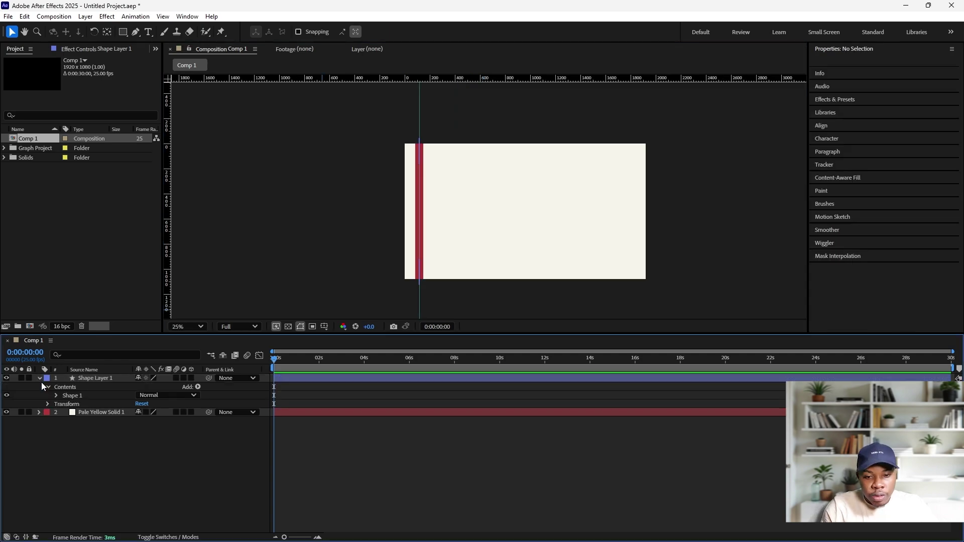
left_click(48, 387)
left_click(48, 387)
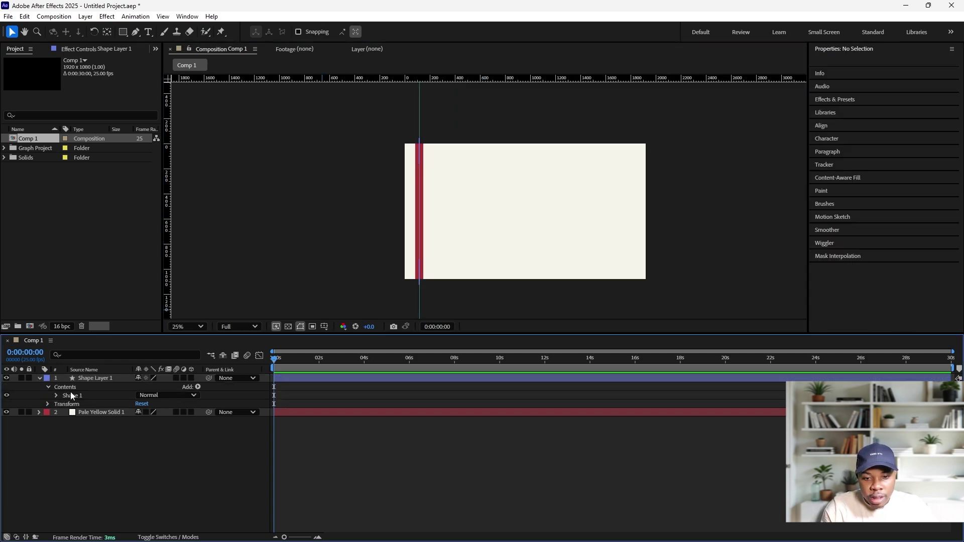
left_click(69, 389)
left_click(198, 388)
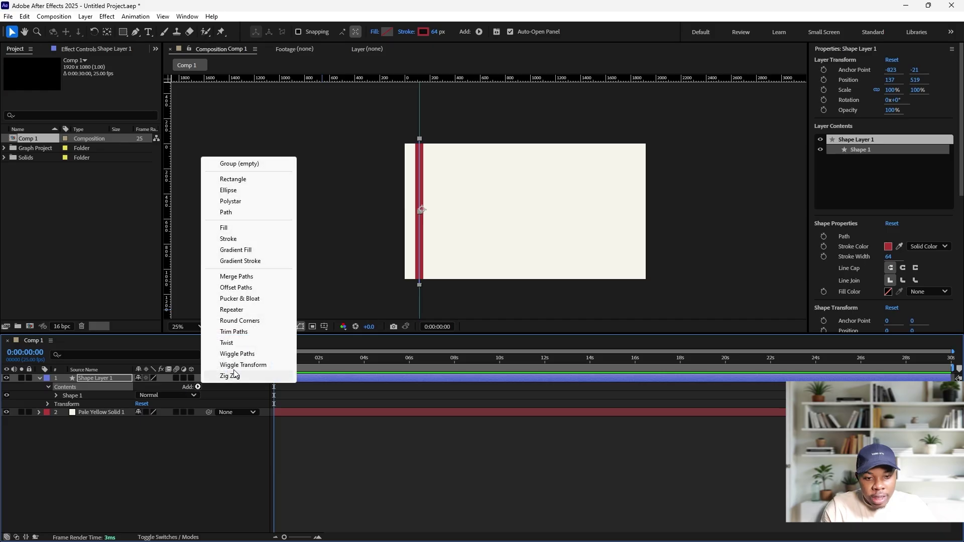
left_click(246, 332)
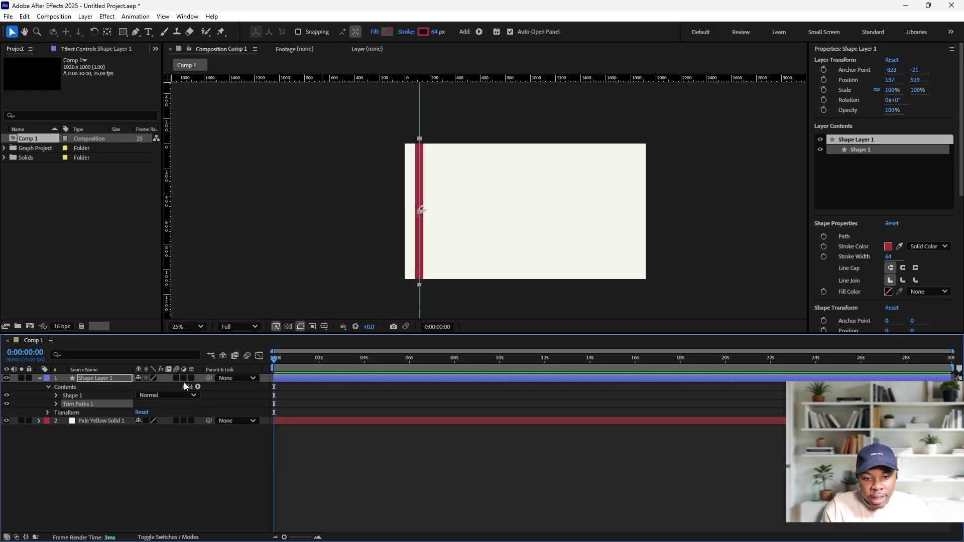
Step: Add a Trim Paths Start keyframe at 0% on the red line at 0:00:01:10
left_click(57, 404)
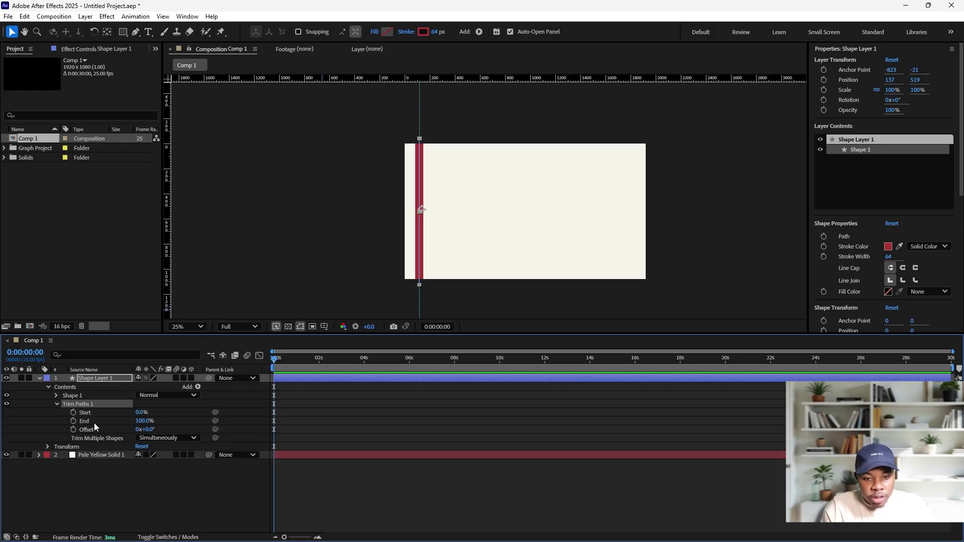
left_click_drag(275, 361, 305, 358)
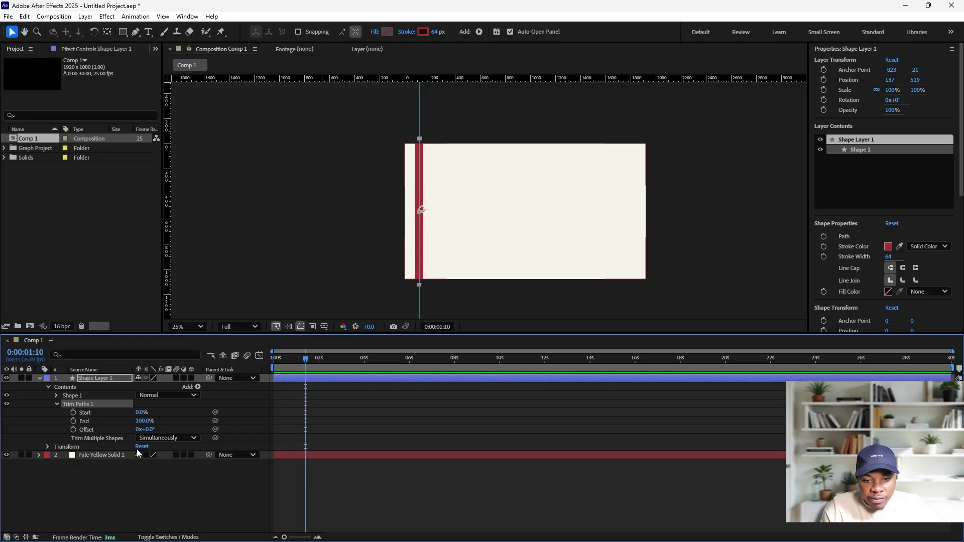
left_click(73, 412)
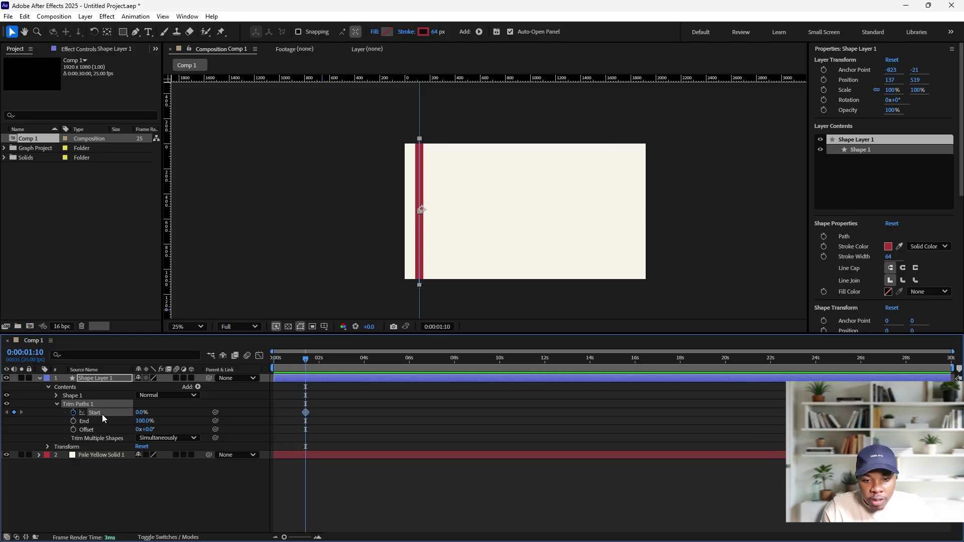
Step: Set the red line's Trim Paths Start to 75% at 0:00:00:00
left_click_drag(308, 360, 273, 362)
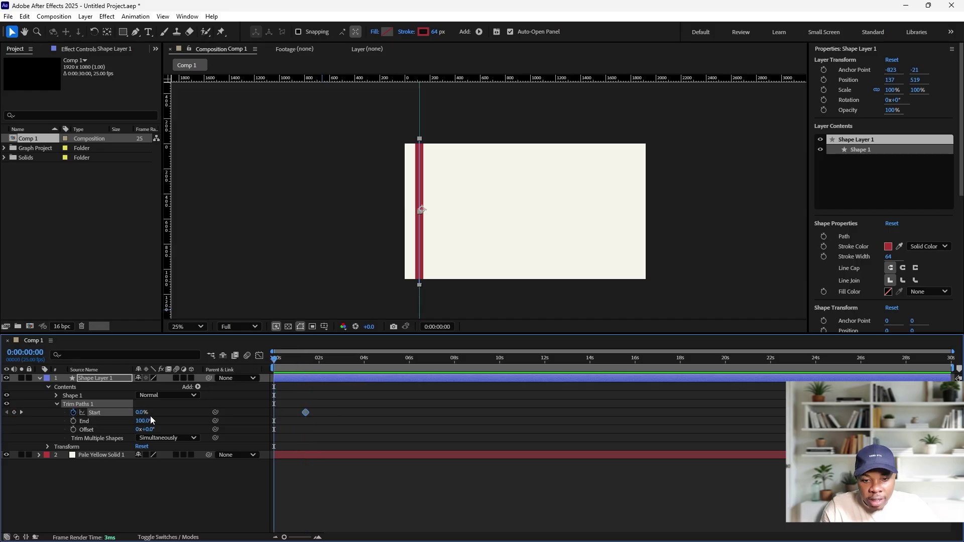
left_click_drag(150, 416, 188, 423)
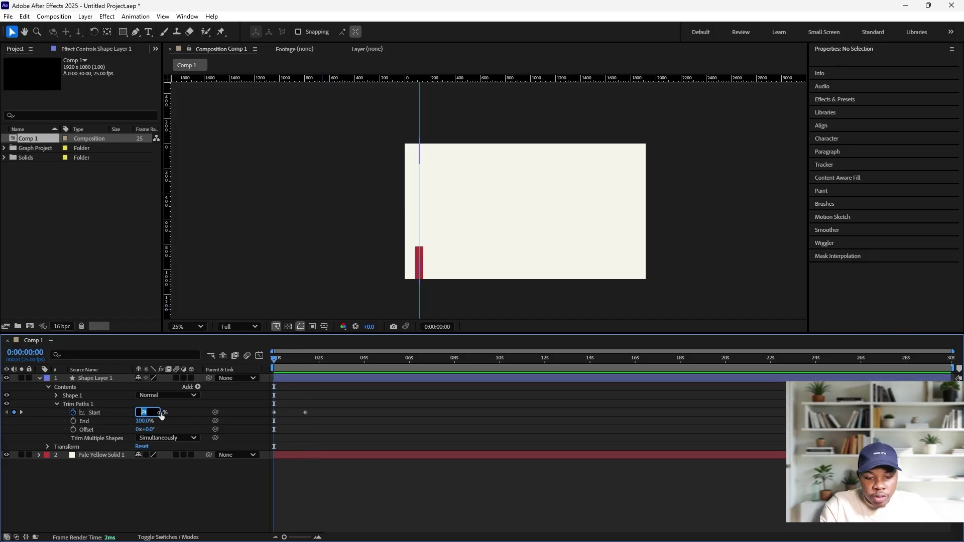
type("75")
key("Return")
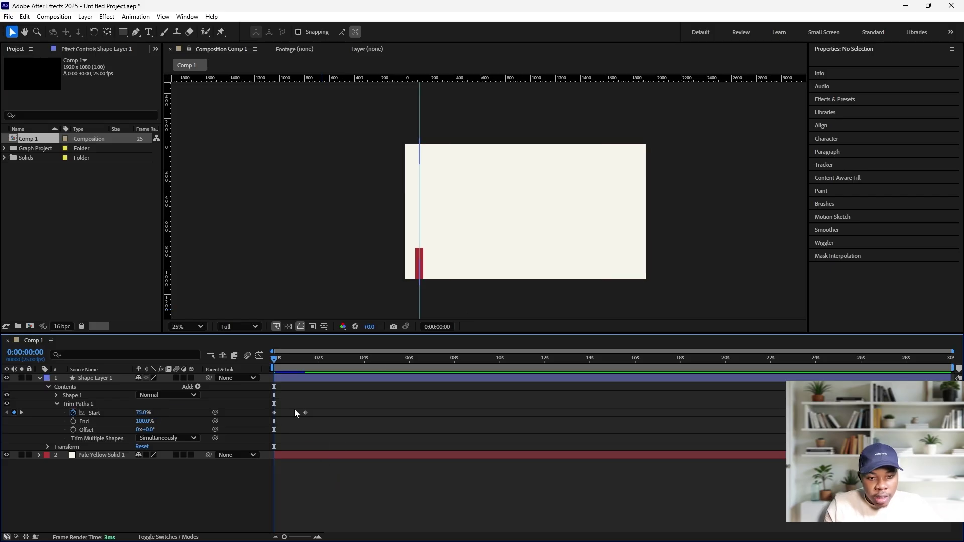
mouse_move(276, 359)
left_mouse_down()
mouse_move(304, 349)
mouse_move(258, 354)
left_mouse_up()
Step: Duplicate Shape 1 twice within the shape layer's contents so it holds three bars under the same Trim Paths
left_click(57, 404)
left_click(56, 396)
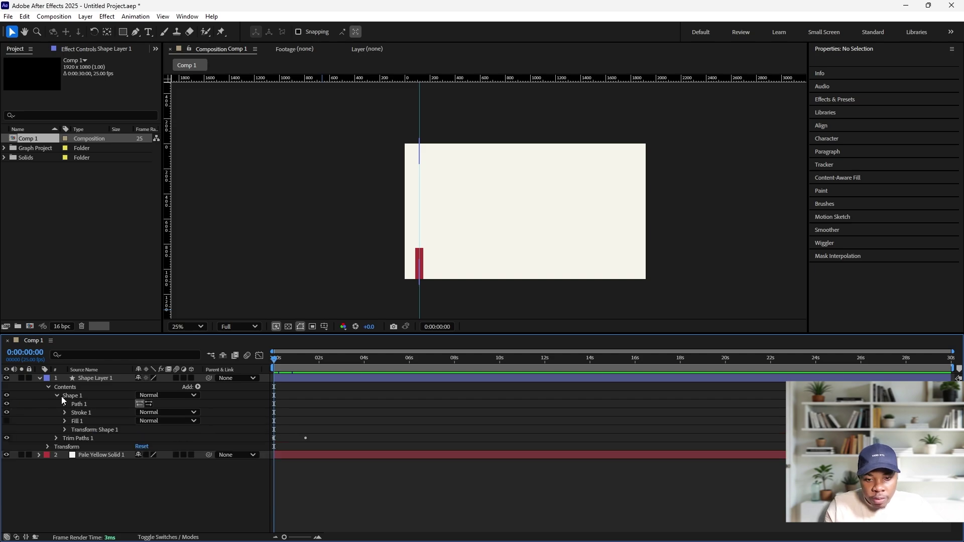
left_click(56, 396)
left_click(74, 396)
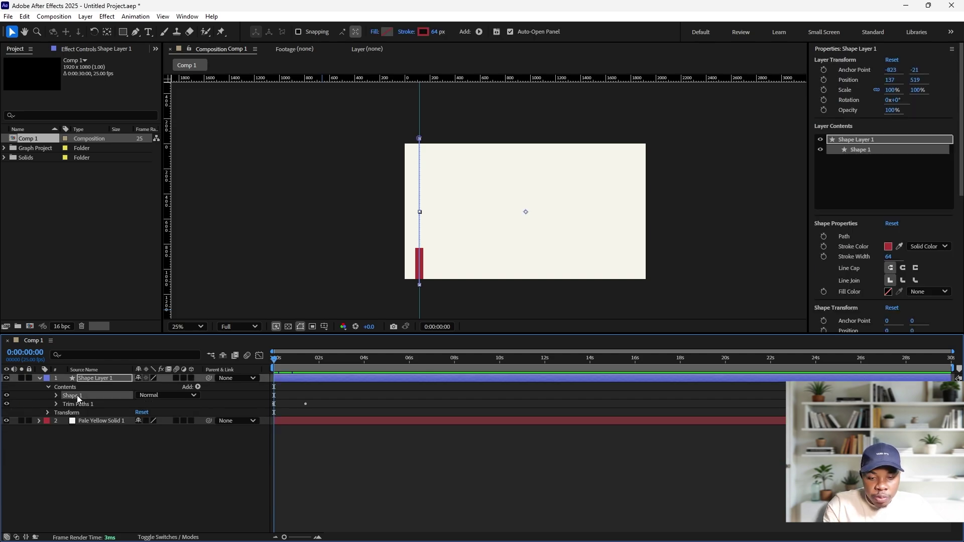
key("ctrl+d")
key("ctrl+d")
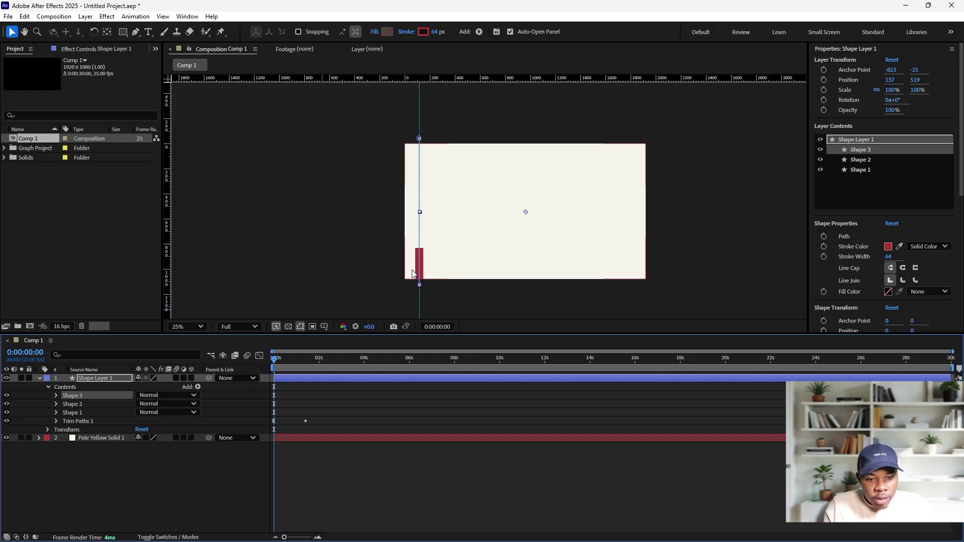
left_click(39, 378)
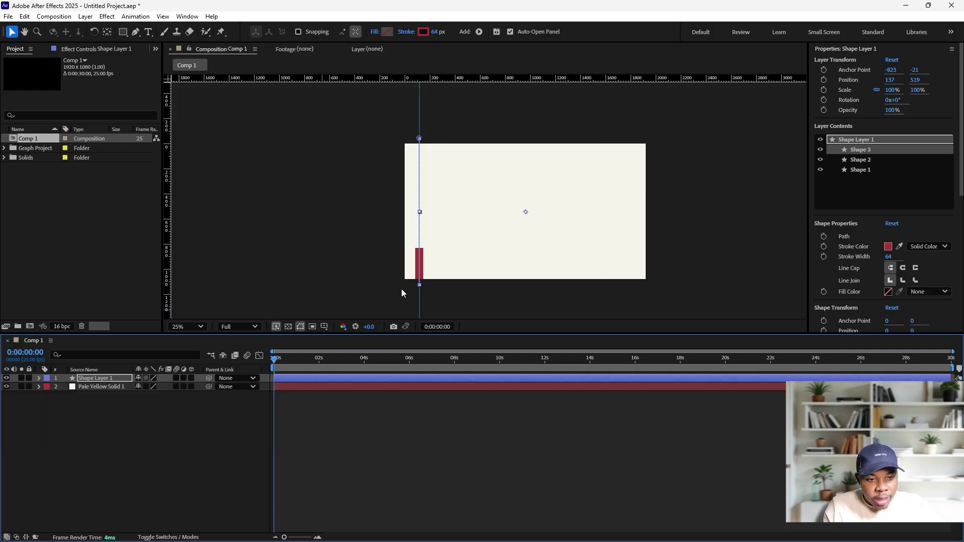
Step: At 0:00:01:17, offset Shape 2 horizontally to position 80, 0 using its own shape transform
key("period")
left_click_drag(418, 172, 442, 231)
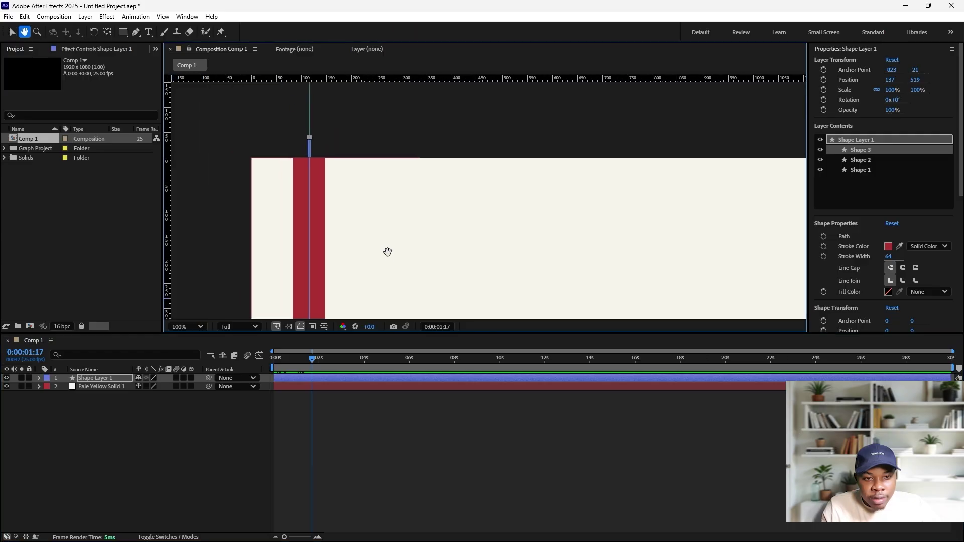
key("v")
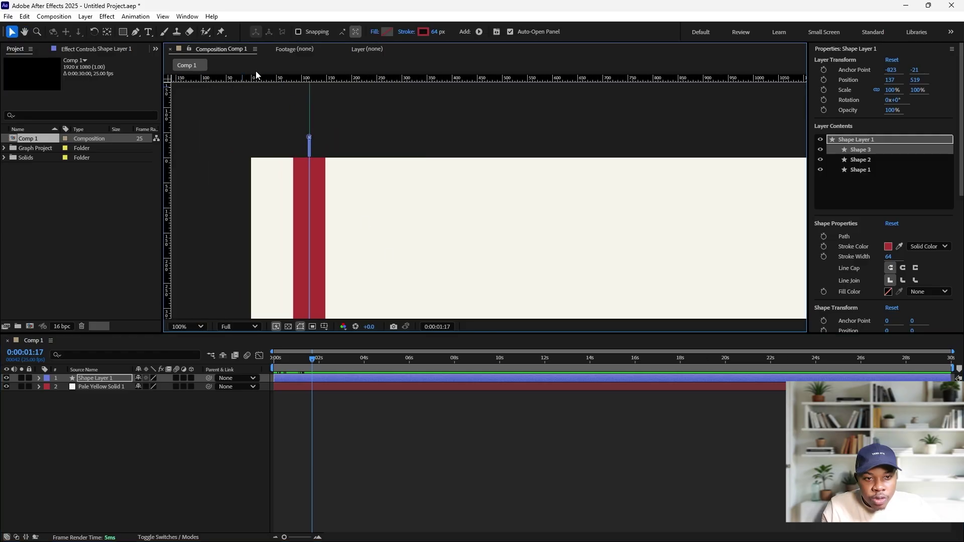
left_click(39, 378)
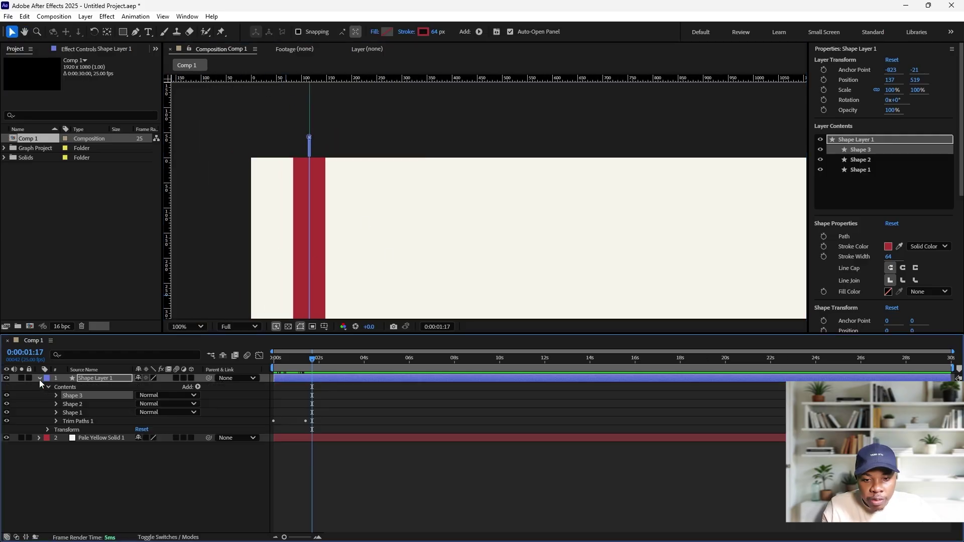
left_click(56, 404)
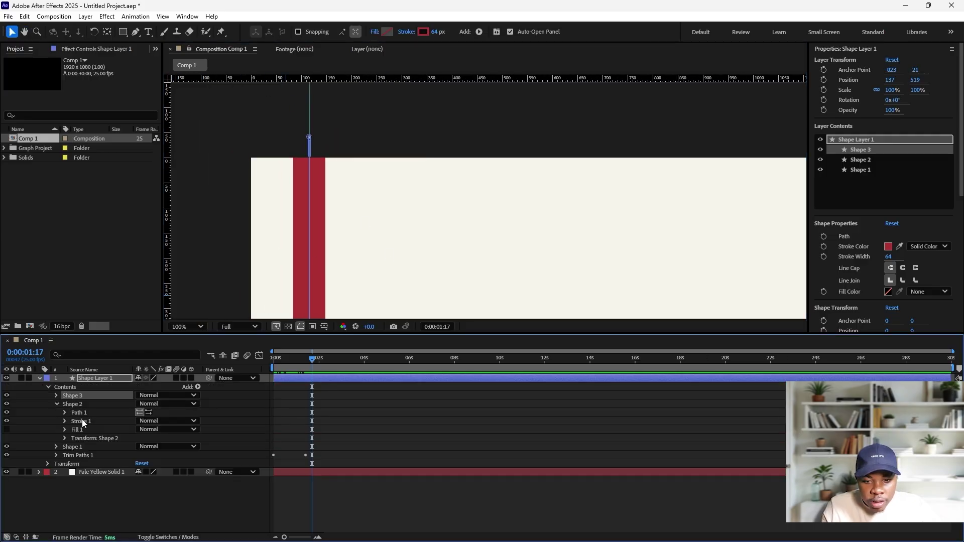
left_click(65, 438)
key("comma")
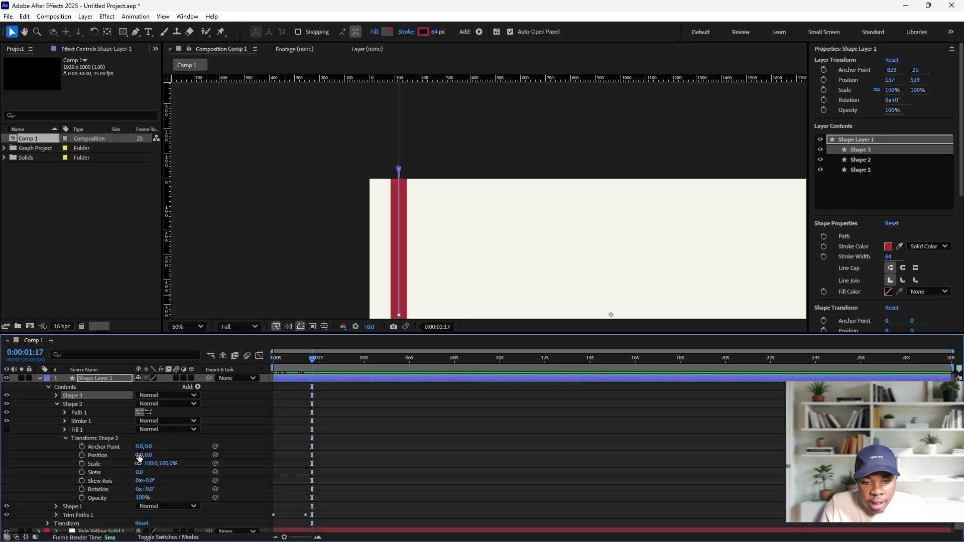
left_click_drag(139, 455, 178, 454)
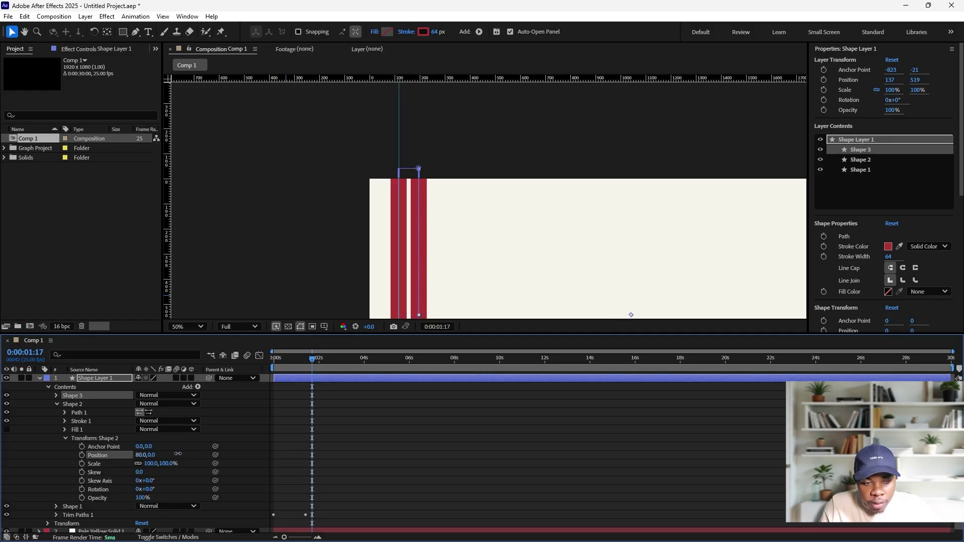
Step: Offset Shape 3 horizontally to an X position of 169 using its own shape transform
left_click(57, 404)
left_click(56, 394)
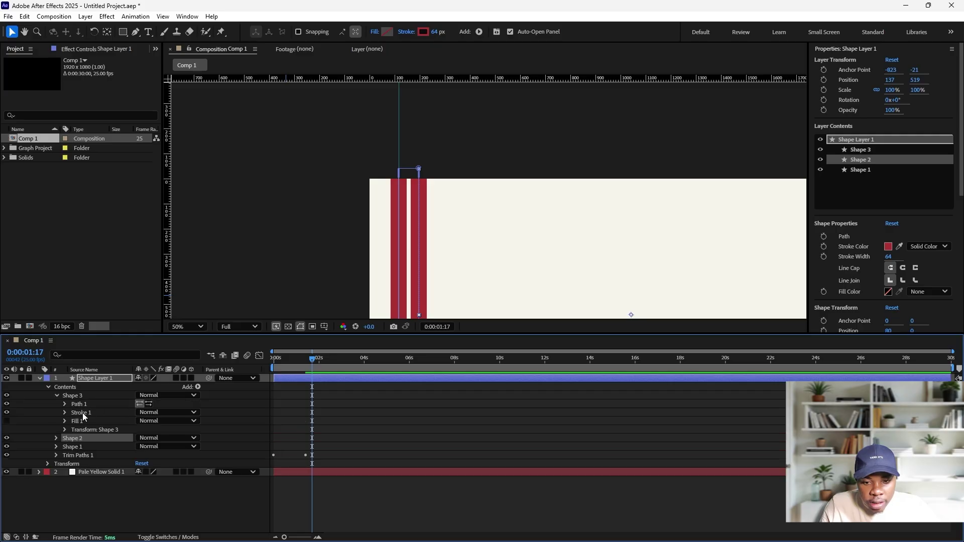
left_click(64, 430)
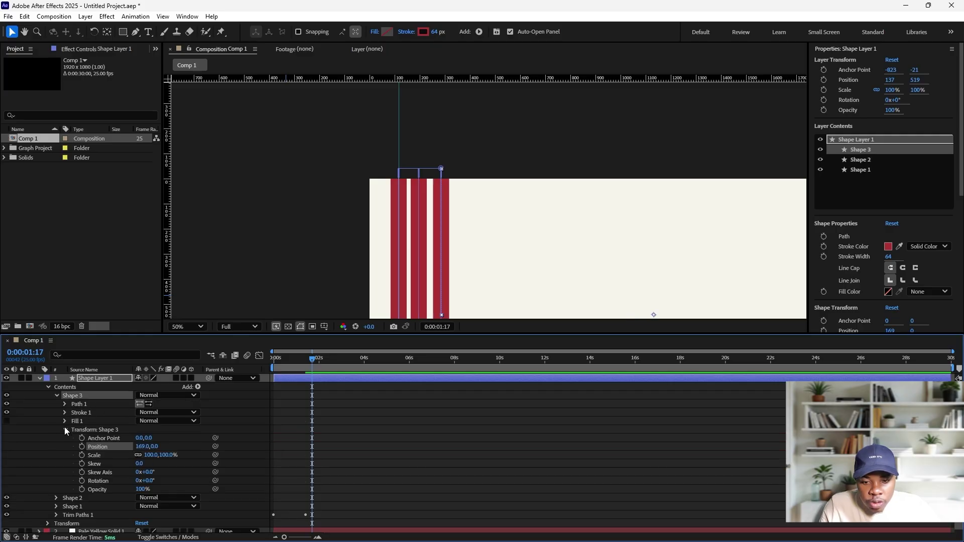
left_click(64, 430)
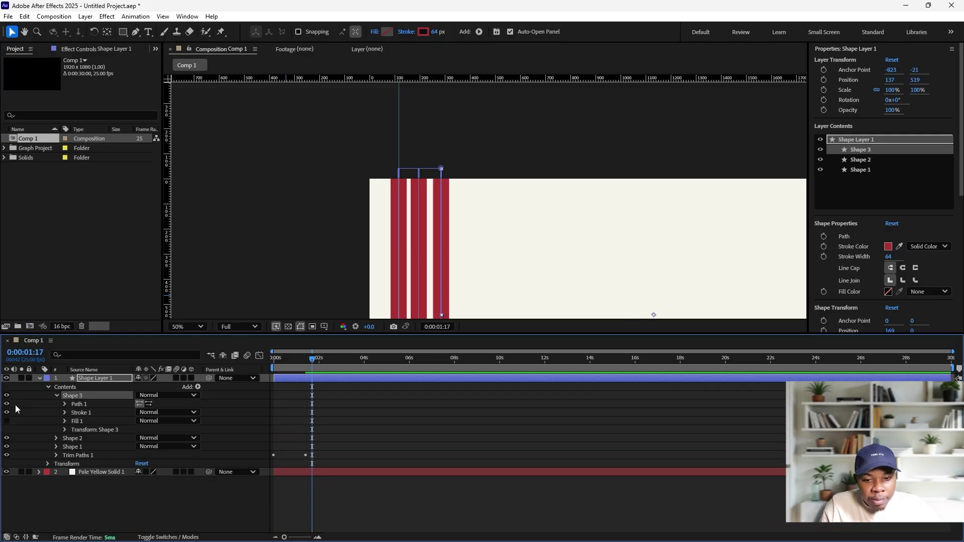
left_click(48, 388)
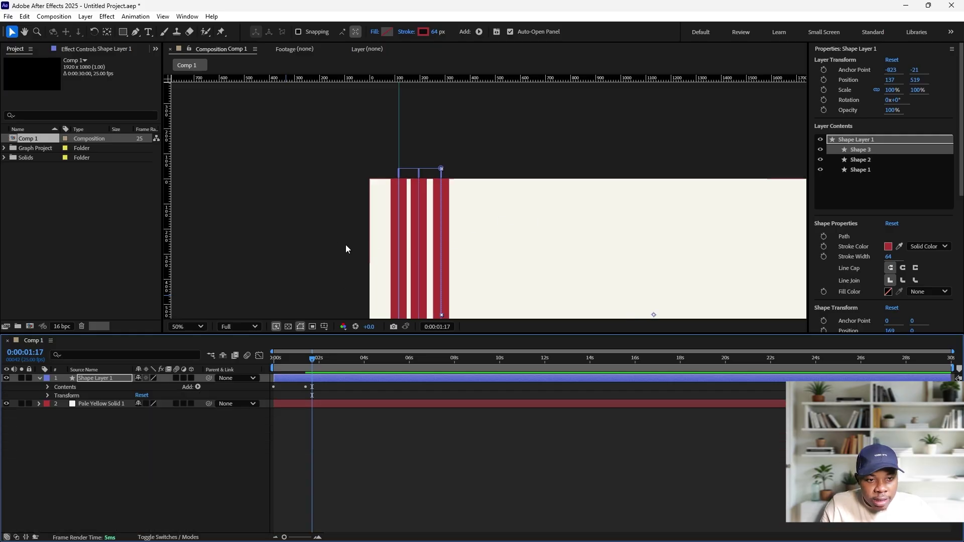
Step: Move the vertical guide to about 20 px from the canvas's left edge
scroll(451, 266, "up", 1)
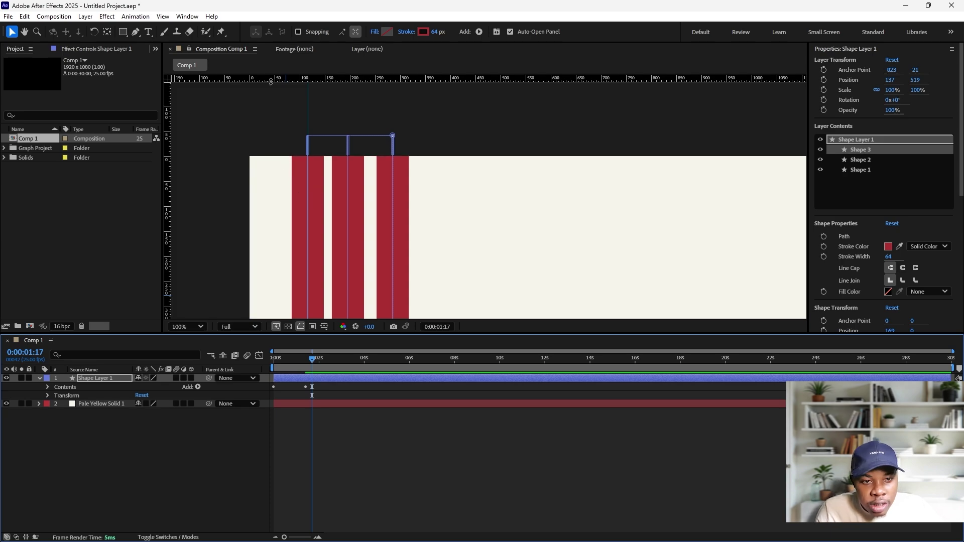
left_click(299, 230)
scroll(299, 230, "up", 1)
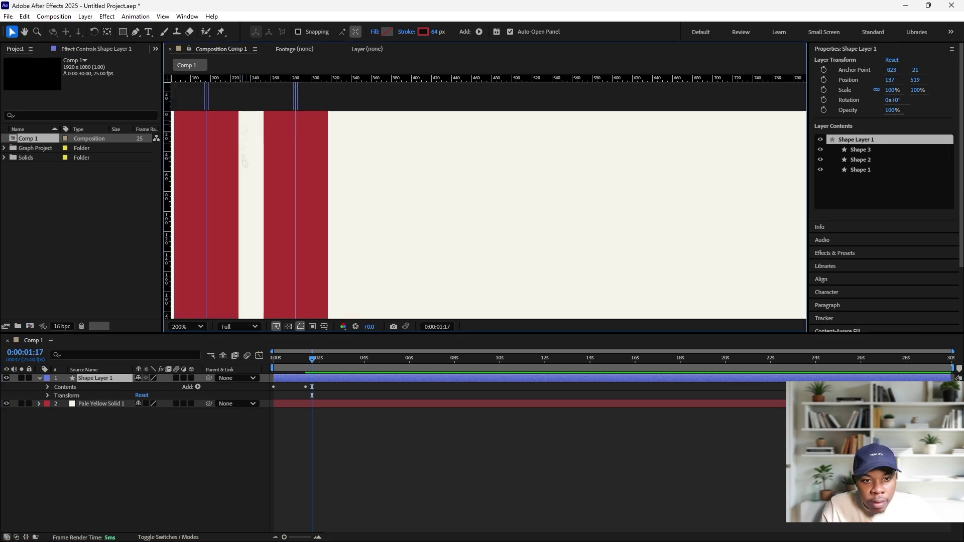
left_click_drag(295, 103, 621, 142)
left_click_drag(452, 266, 355, 266)
left_click(392, 266)
double_click(425, 267)
Step: Shift Shape 1 through its shape transform position until the bar's left edge meets the 20 px guide
left_click(56, 412)
left_click(65, 447)
left_click_drag(139, 464, 106, 464)
Step: Move the guide to about 120 px and align Shape 2's left edge to it with an X position of 36
left_click_drag(356, 108, 457, 108)
left_click(56, 412)
left_click(56, 404)
left_click(64, 438)
left_click_drag(138, 455, 115, 458)
Step: Move the guide to about 220 px and align Shape 3's left edge to it with position 136, 0
left_click(56, 405)
left_click(56, 395)
left_click(65, 430)
left_click_drag(456, 106, 556, 106)
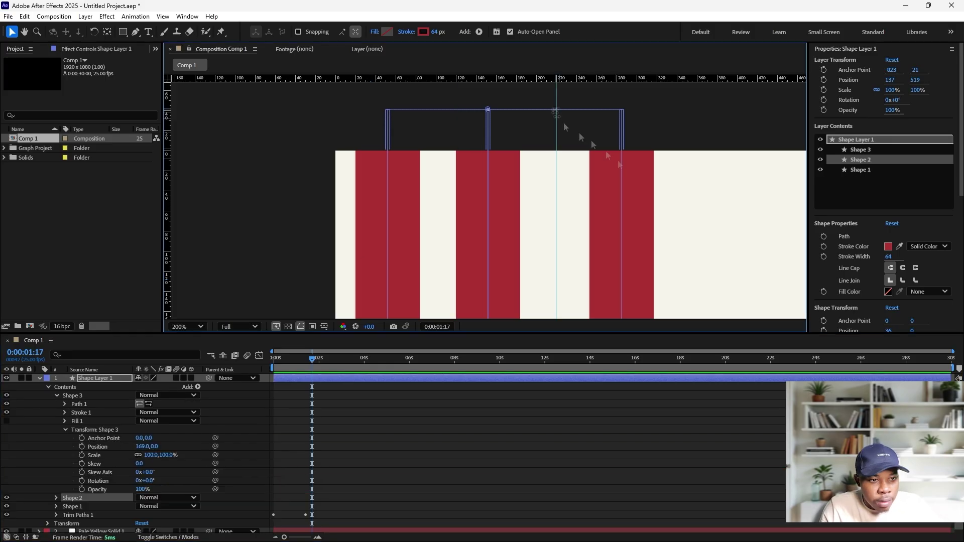
left_click_drag(137, 448, 121, 447)
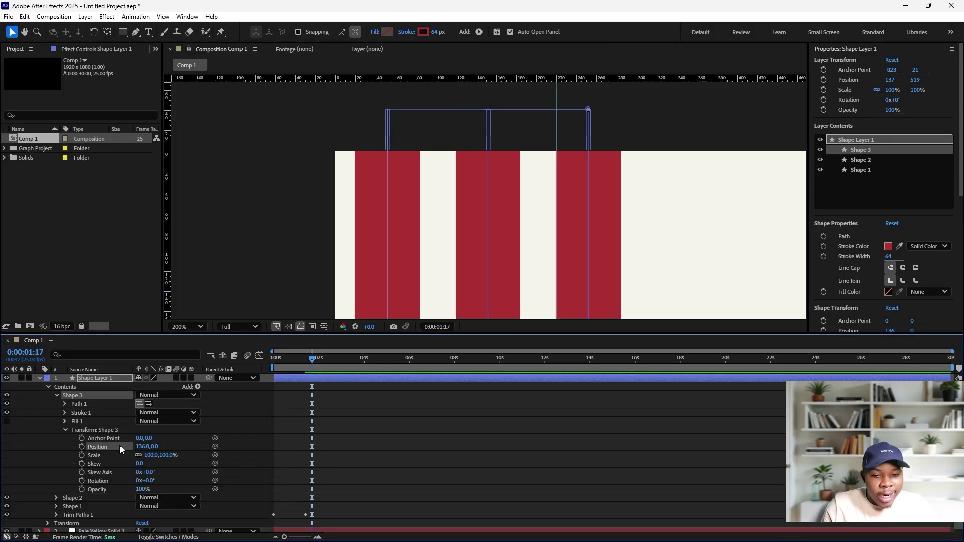
left_click(56, 396)
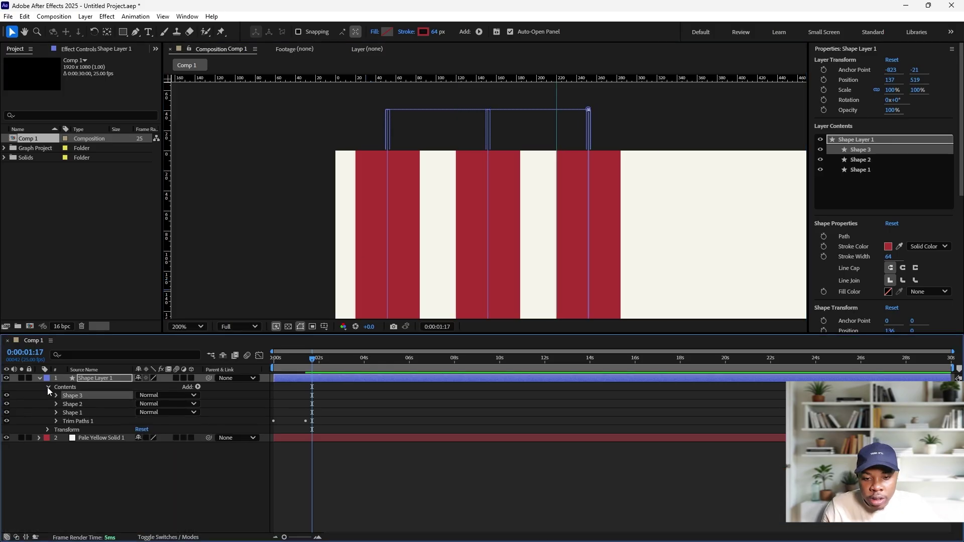
left_click(48, 387)
Step: Apply the Roughen Edges effect to the shape layer holding the three red bars
left_click(92, 379)
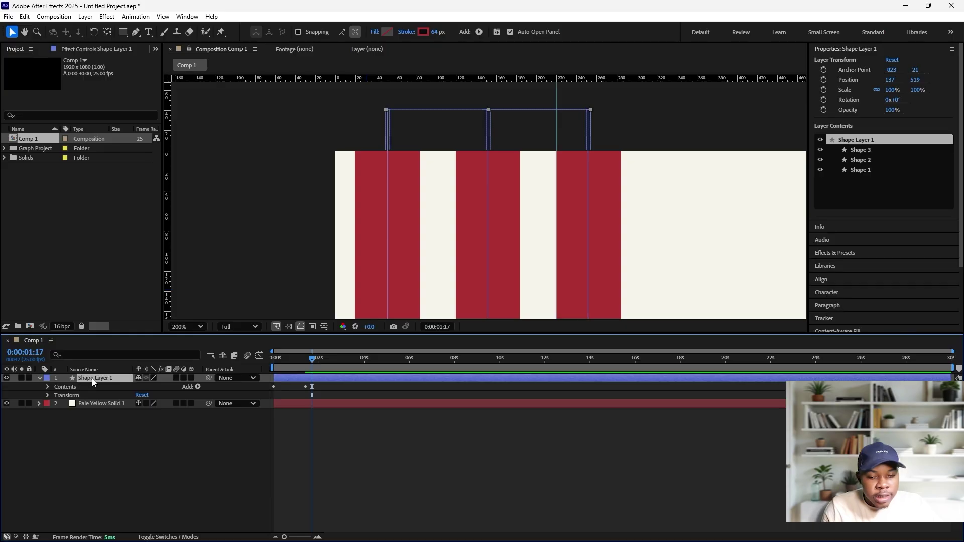
left_click(41, 378)
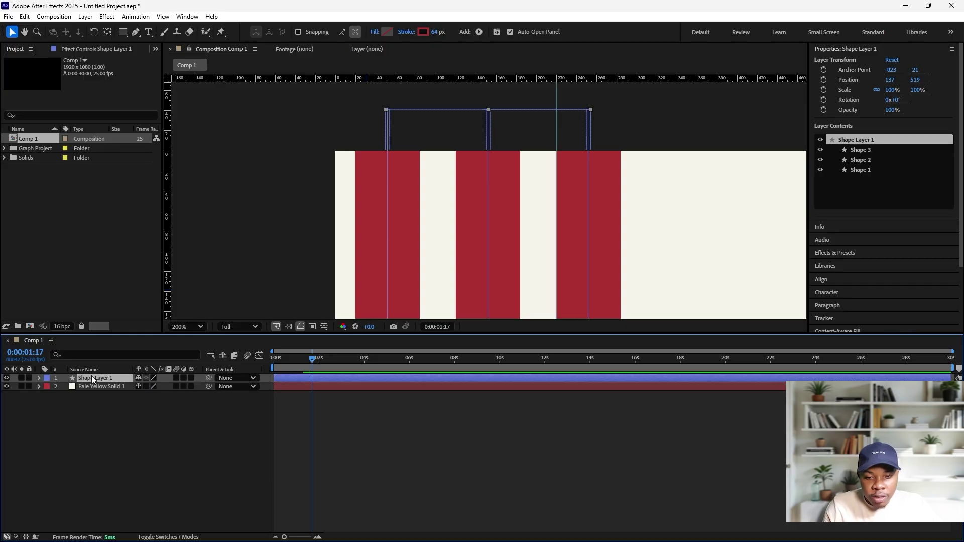
left_click(100, 444)
left_click(82, 379)
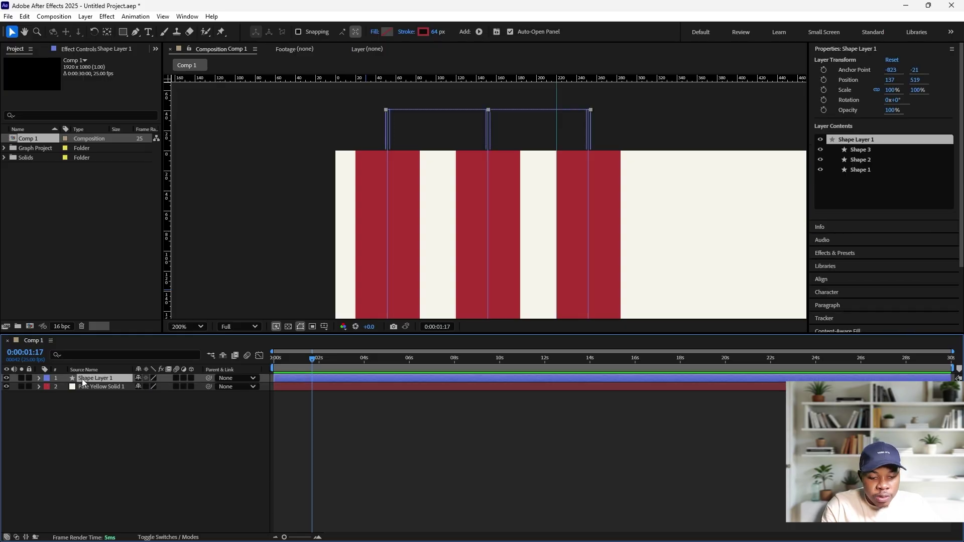
key("ctrl+space")
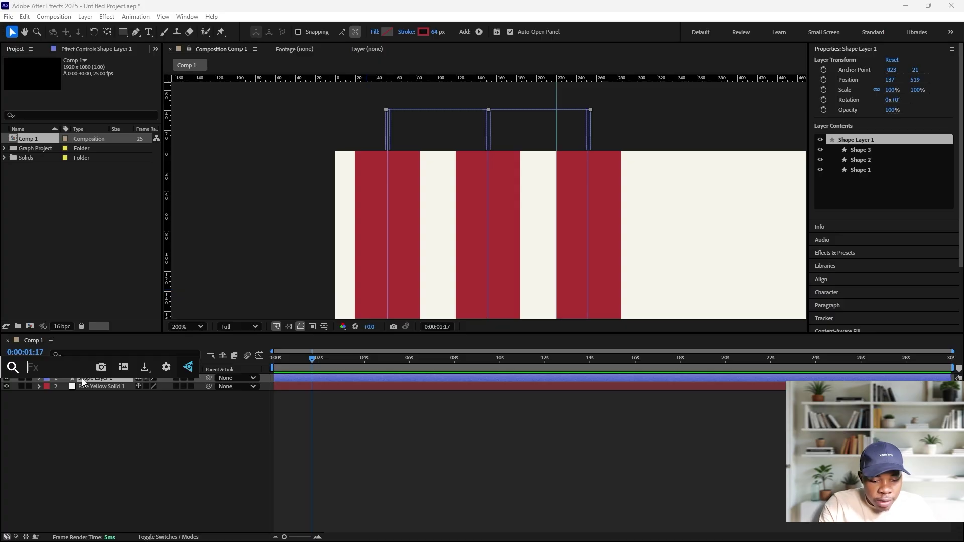
type("roughen")
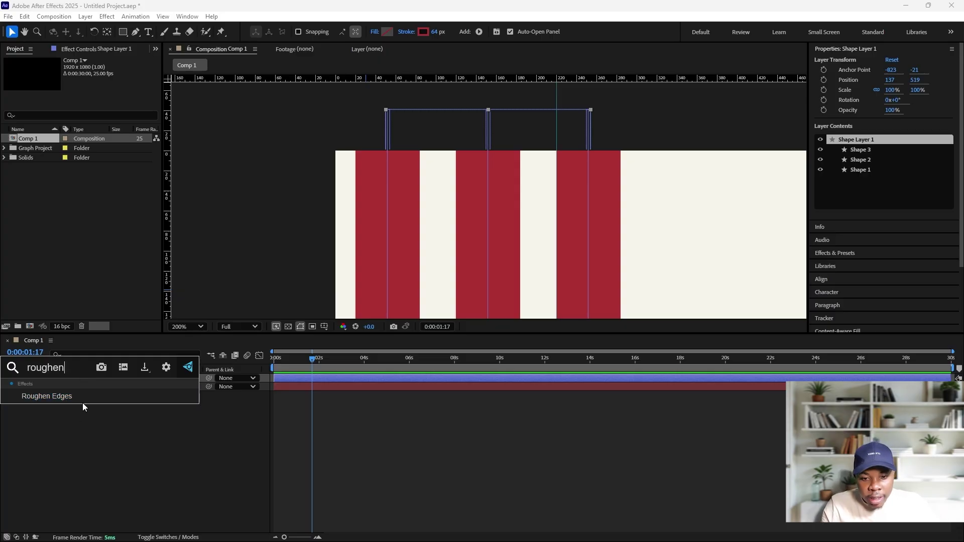
left_click(83, 396)
Step: Examine the roughened red bars against the whole composition around 0:00:01:14
scroll(378, 234, "down", 1)
left_click_drag(494, 231, 447, 187)
scroll(473, 216, "down", 2)
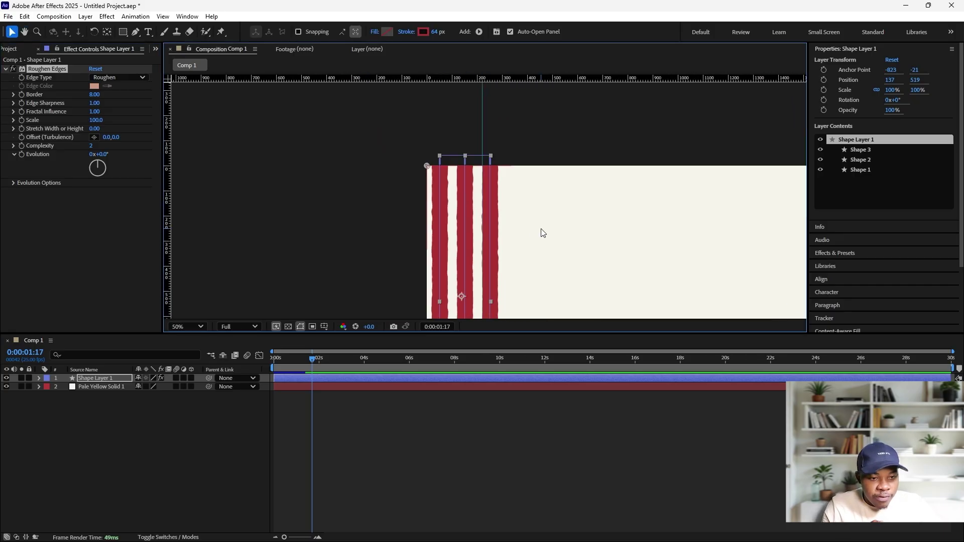
scroll(540, 230, "down", 2)
key("space")
left_click_drag(540, 236, 479, 194)
left_click(480, 226)
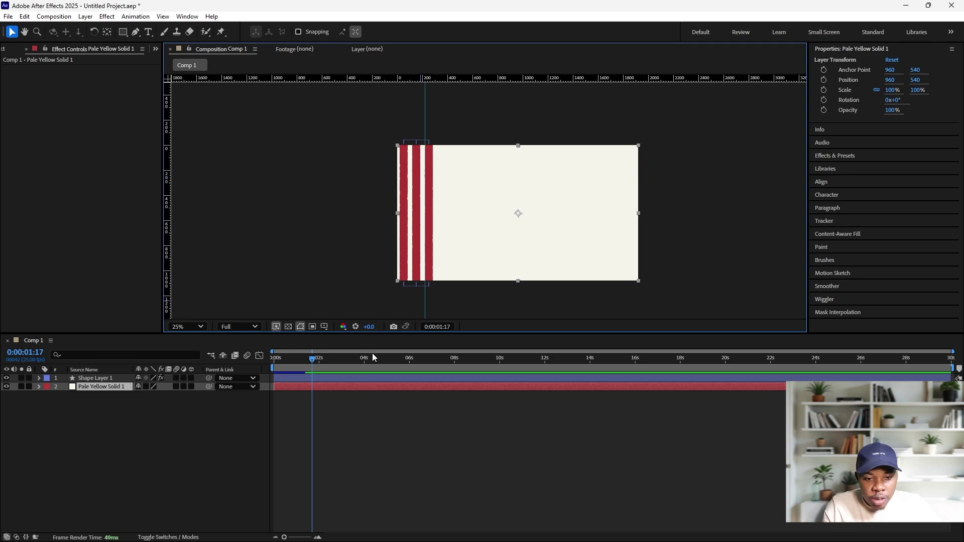
mouse_move(311, 363)
left_mouse_down()
mouse_move(265, 357)
mouse_move(309, 353)
left_mouse_up()
Step: Rename the red bars' shape layer "red line 1"
left_click(94, 380)
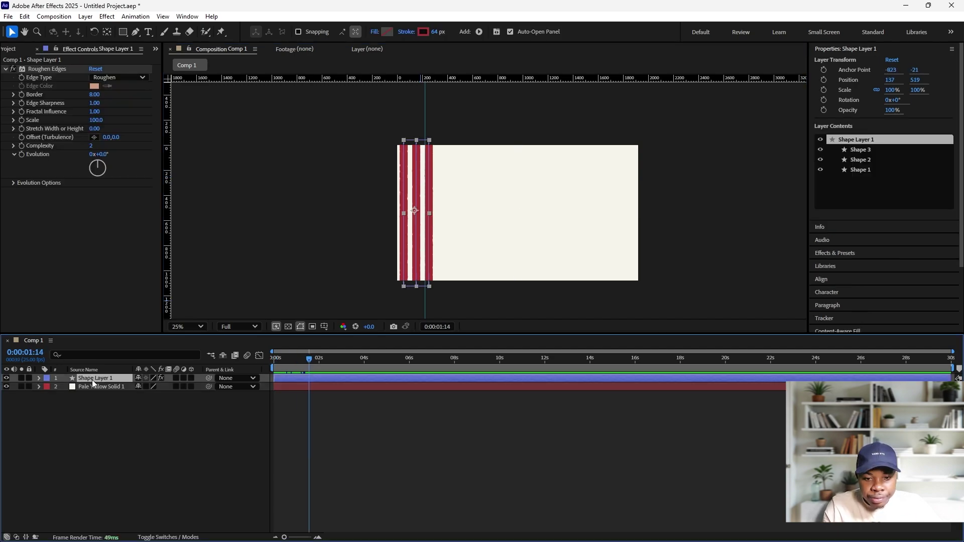
key("Return")
type("re")
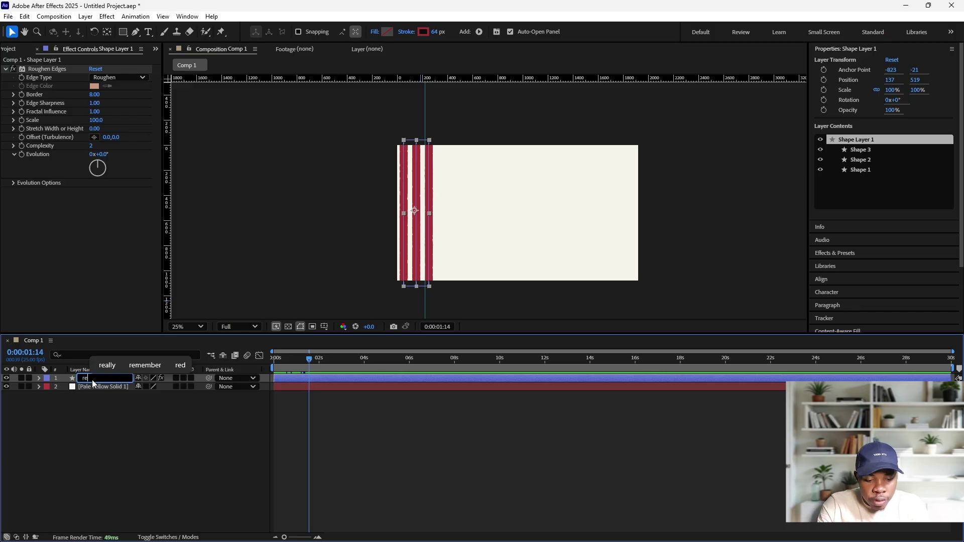
type("d line 1")
key("Return")
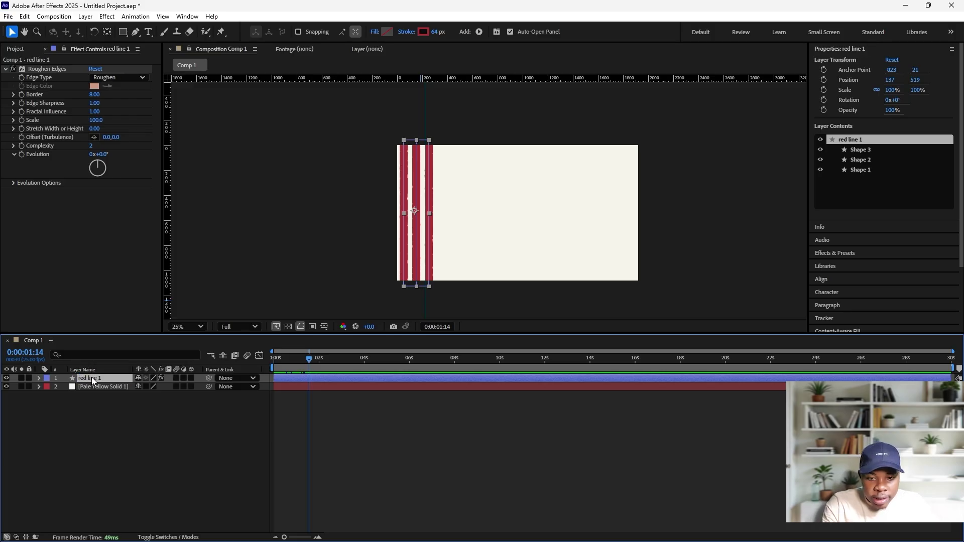
Step: Duplicate the red line 1 layer and move the copy to position 1752, 519 near the frame's far side
key("ctrl+d")
key("p")
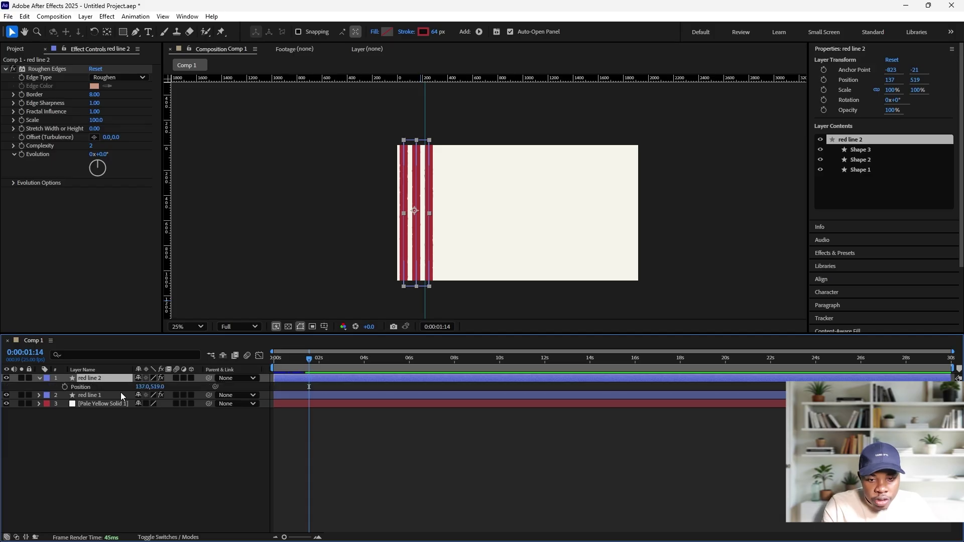
left_click_drag(206, 389, 721, 388)
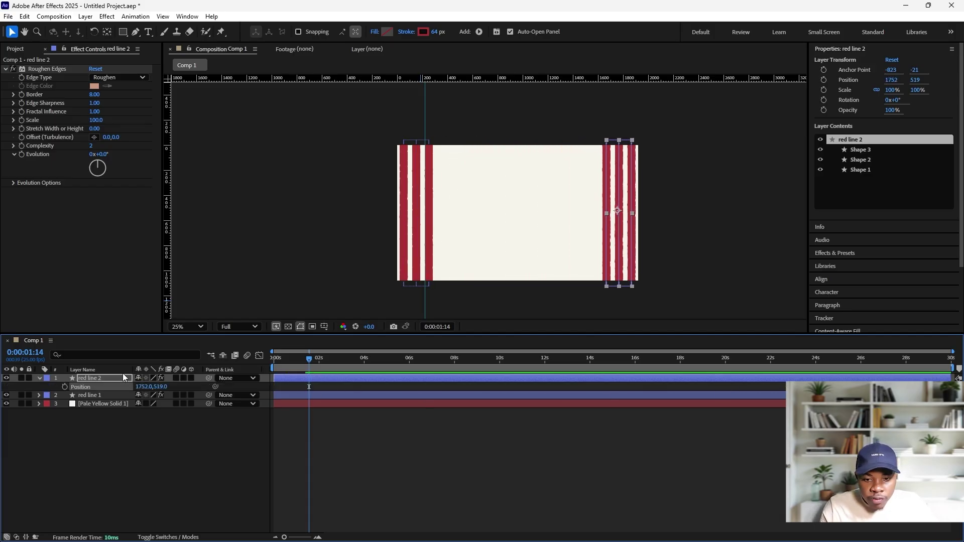
Step: Flip the red line 2 layer vertically and adjust its position to 1747, 529
right_click(103, 375)
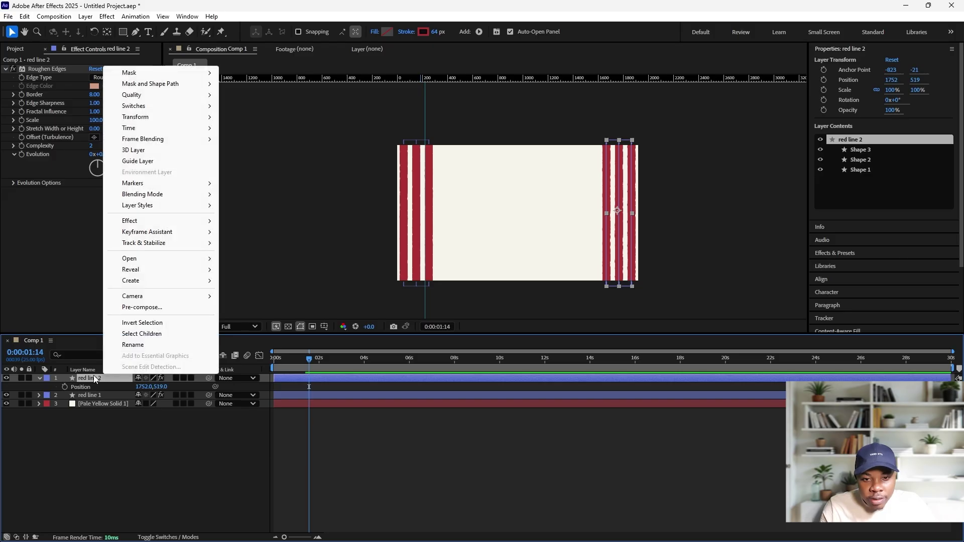
mouse_move(142, 118)
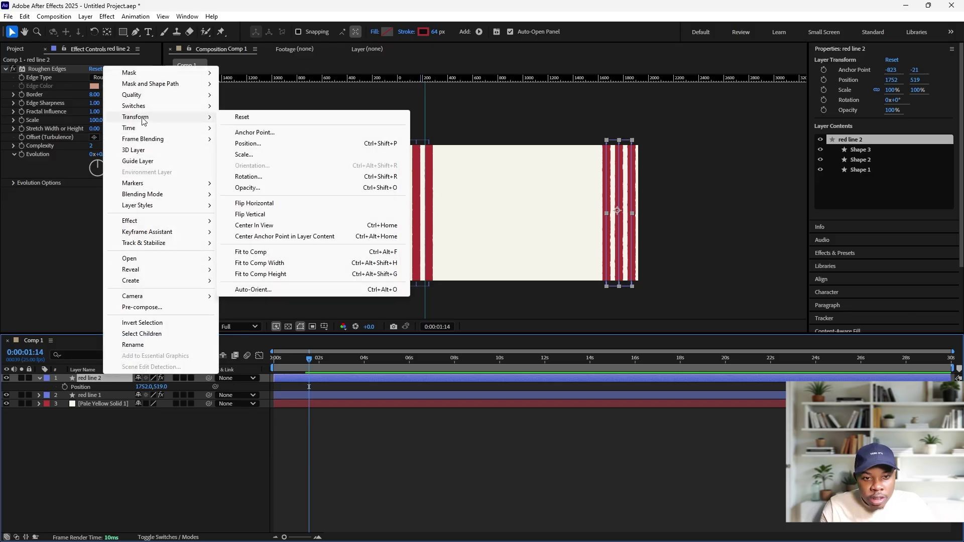
left_click(268, 215)
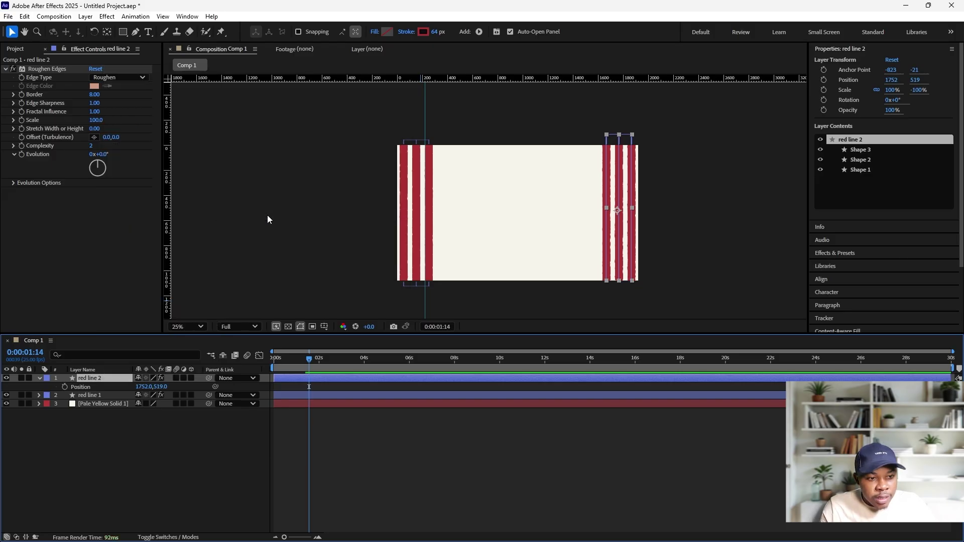
left_click_drag(162, 387, 166, 386)
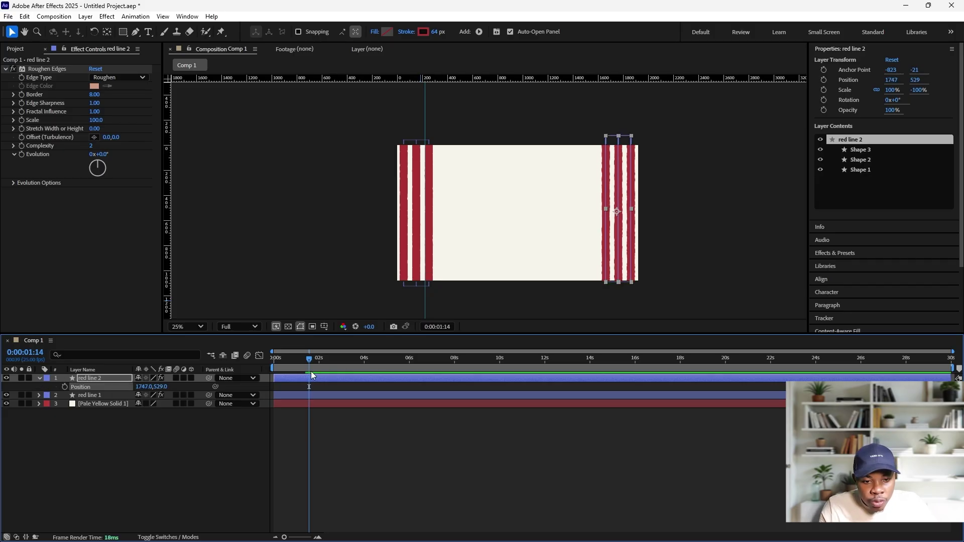
Step: Delay the red line 2 layer to start at about 0:00:00:14 and preview the bars' growth
left_click_drag(282, 377, 302, 360)
key("space")
key("space")
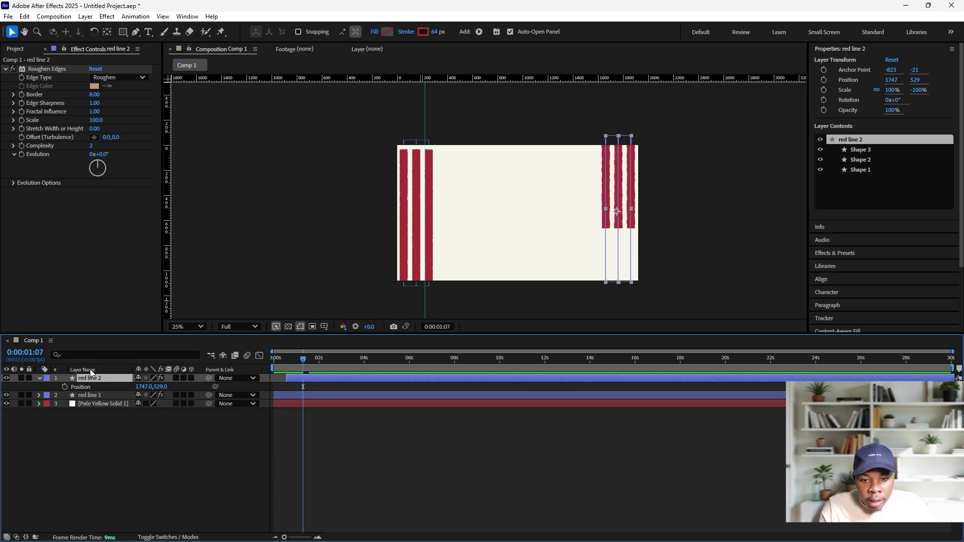
Step: Set red line 2's first Trim Paths Start keyframe at 0:00:00:14 to 100%
left_click(39, 378)
left_click(41, 378)
left_click(48, 403)
left_click(48, 388)
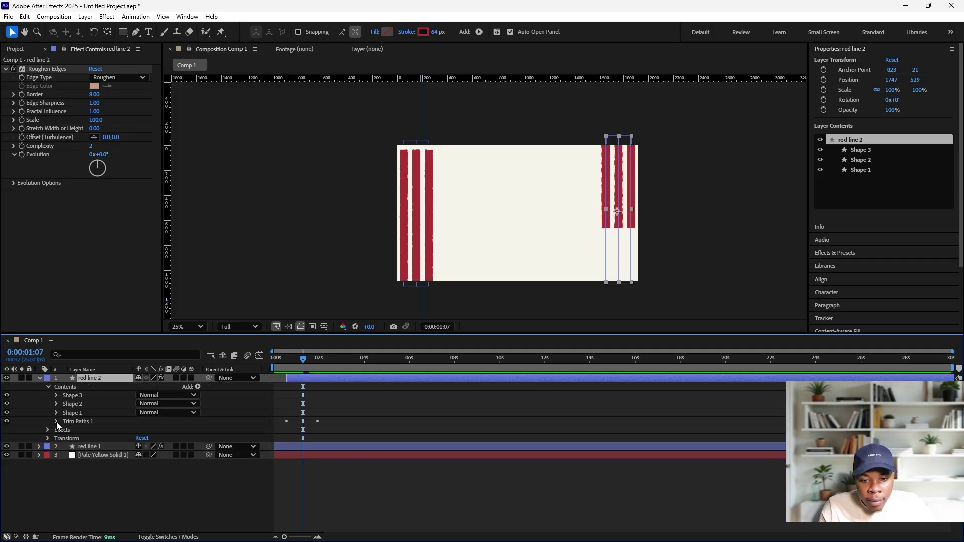
left_click(56, 422)
left_click(287, 364)
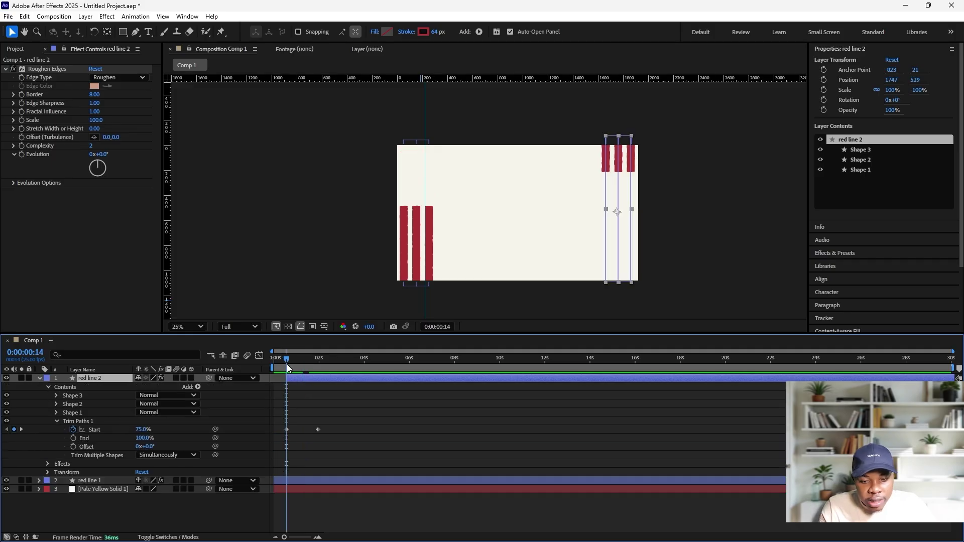
left_click(21, 430)
left_click(7, 430)
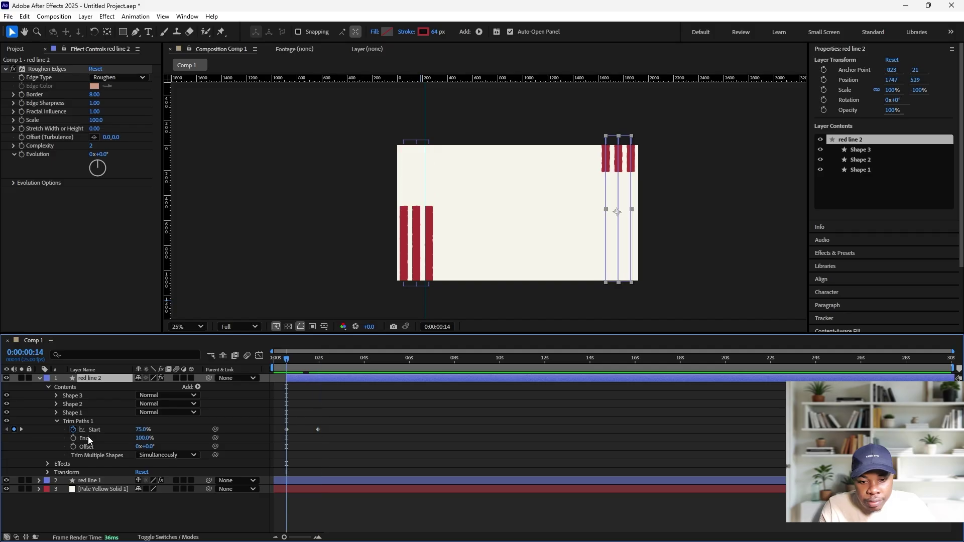
left_click_drag(140, 429, 152, 429)
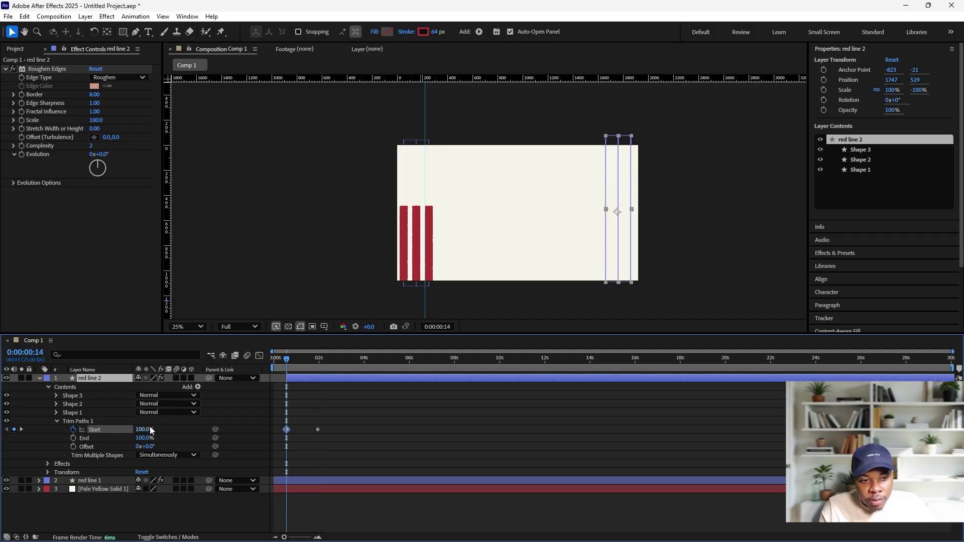
Step: Apply Easy Ease to both Trim Paths Start keyframes of red line 2, and collapse the red line layers' properties
left_click_drag(287, 360, 325, 359)
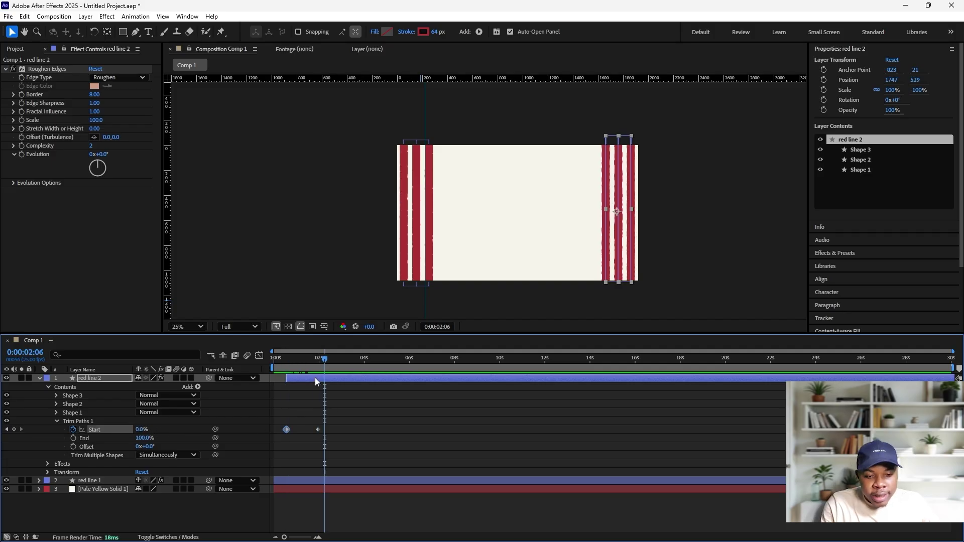
left_click_drag(352, 447, 285, 415)
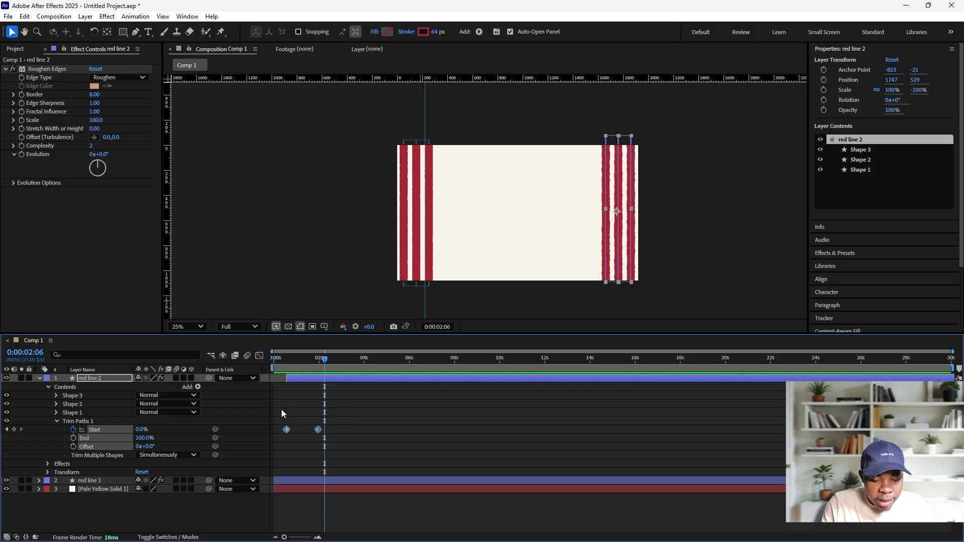
left_click(118, 480)
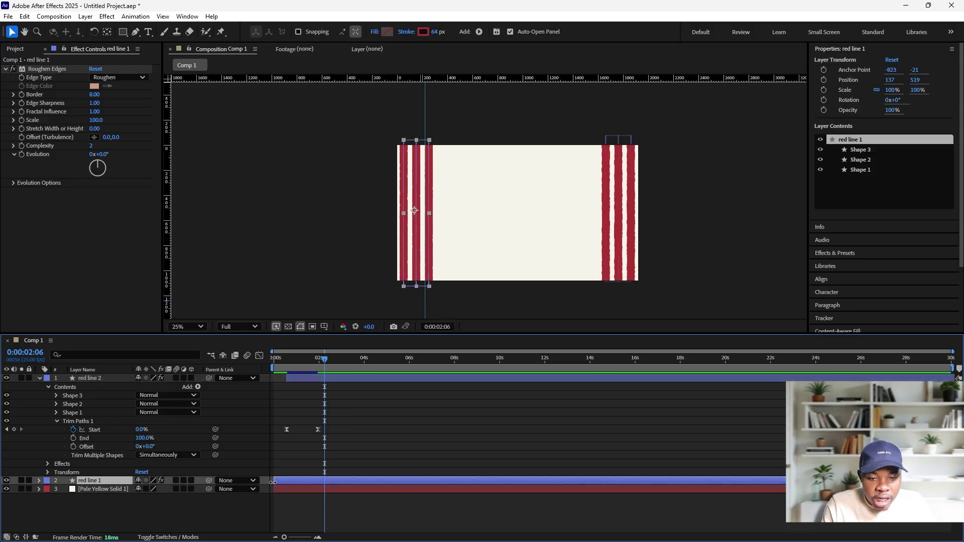
left_click(40, 480)
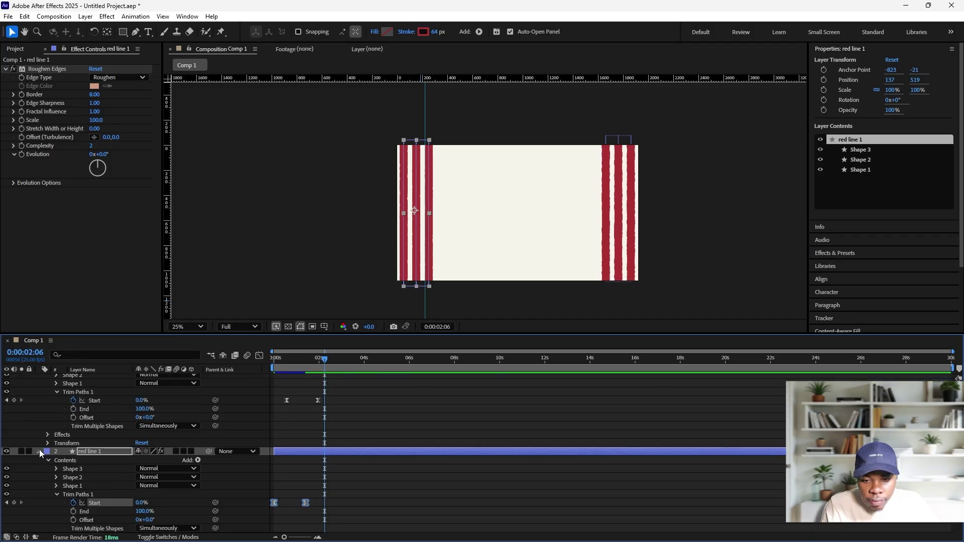
left_click(39, 452)
left_click(40, 379)
left_click(40, 379)
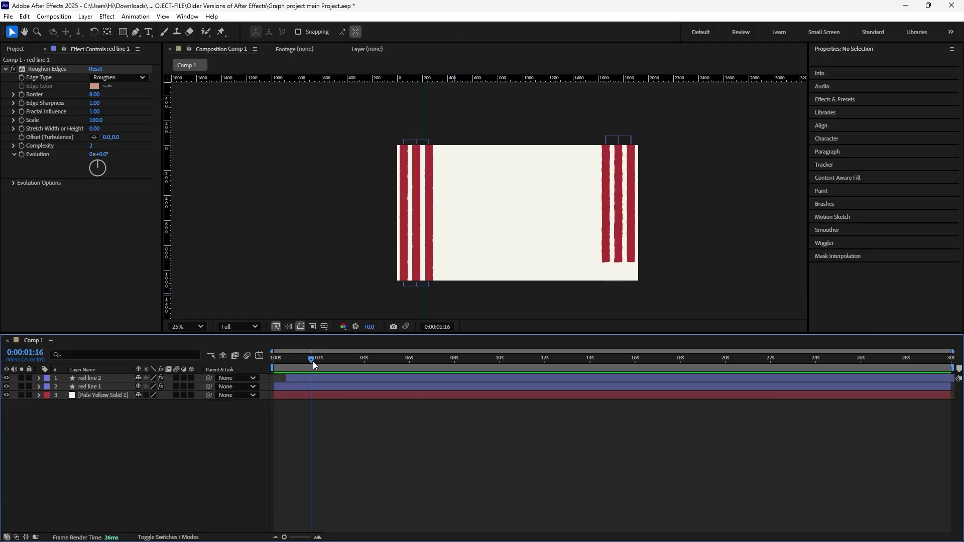
Step: Start a new Pen tool shape outside the frame and set its stroke color to #111010
left_click(5, 69)
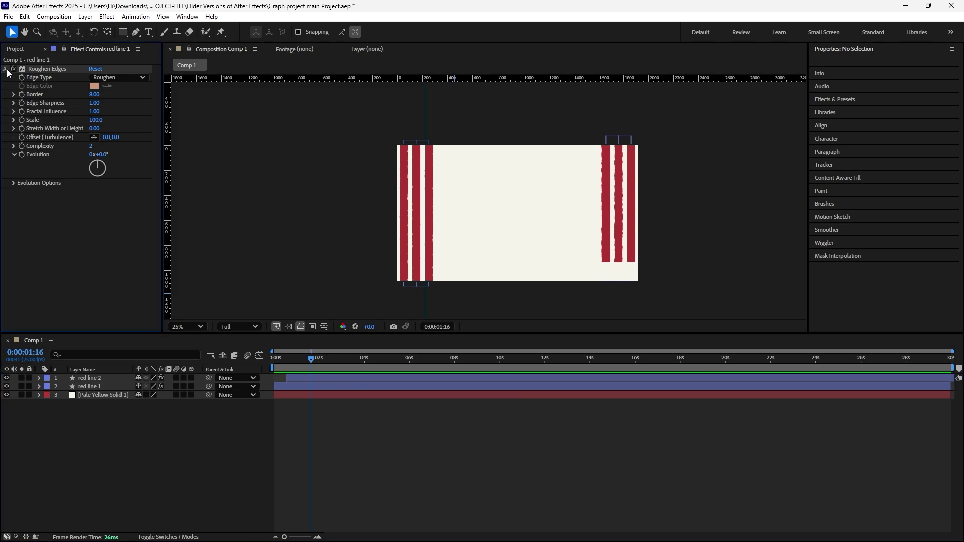
left_click(137, 32)
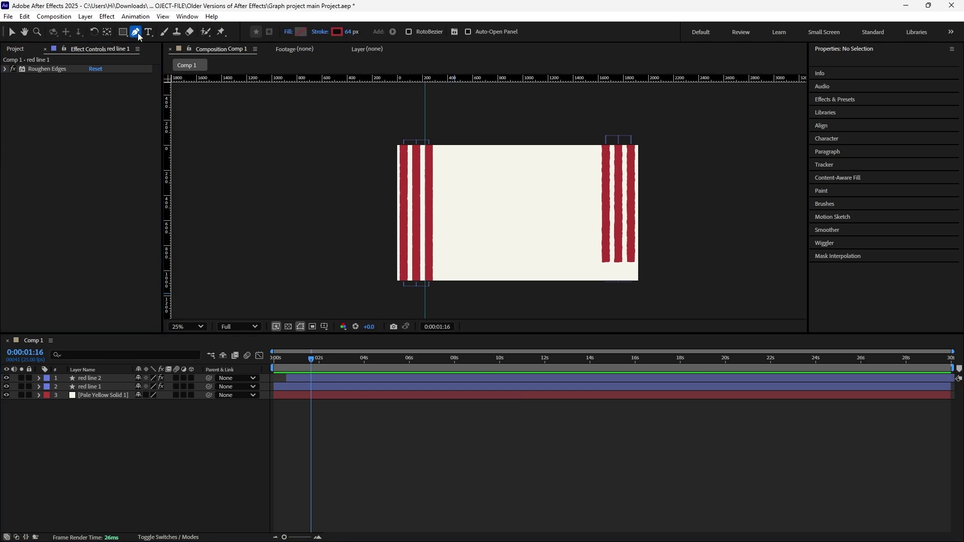
left_click(335, 123)
left_click(336, 32)
mouse_move(377, 330)
left_mouse_down()
mouse_move(377, 318)
mouse_move(375, 332)
left_mouse_up()
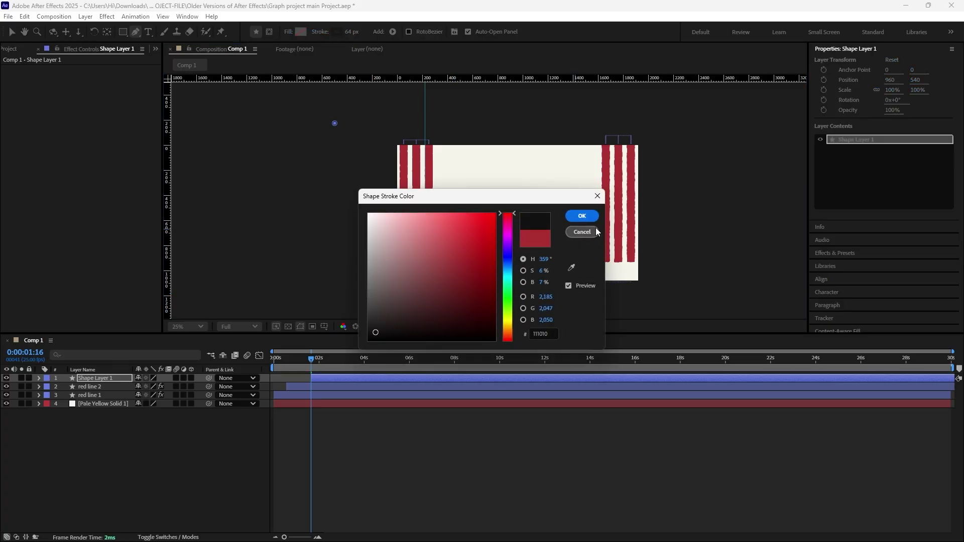
left_click(582, 216)
Step: Draw a straight horizontal line across the lower part of the composition, with both ends beyond the frame and aligned to the horizontal guide
scroll(296, 215, "up", 2)
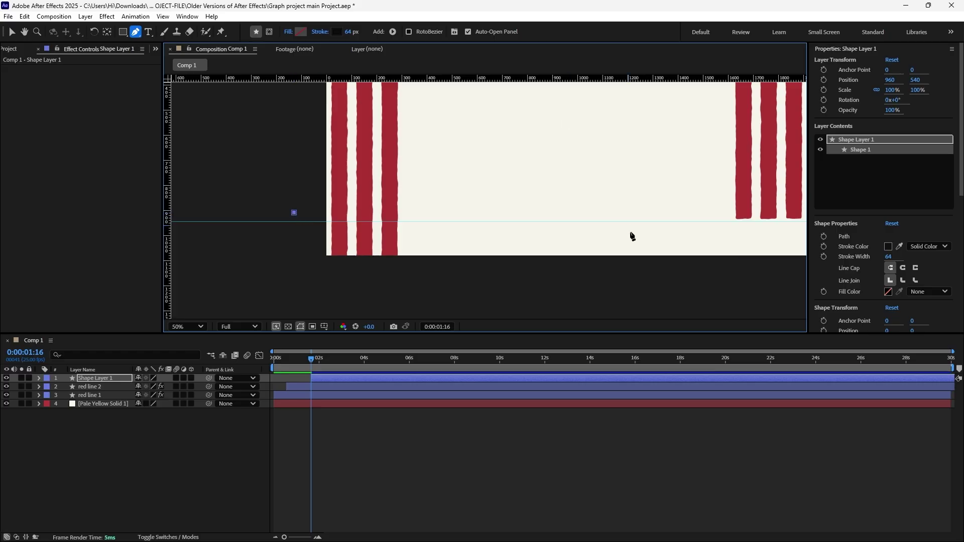
left_click_drag(635, 280, 370, 280)
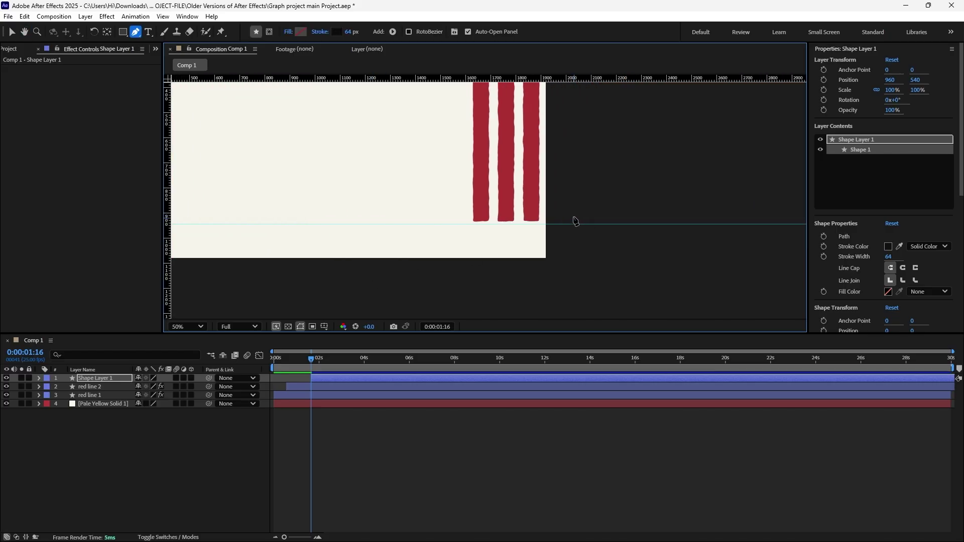
left_click(559, 213)
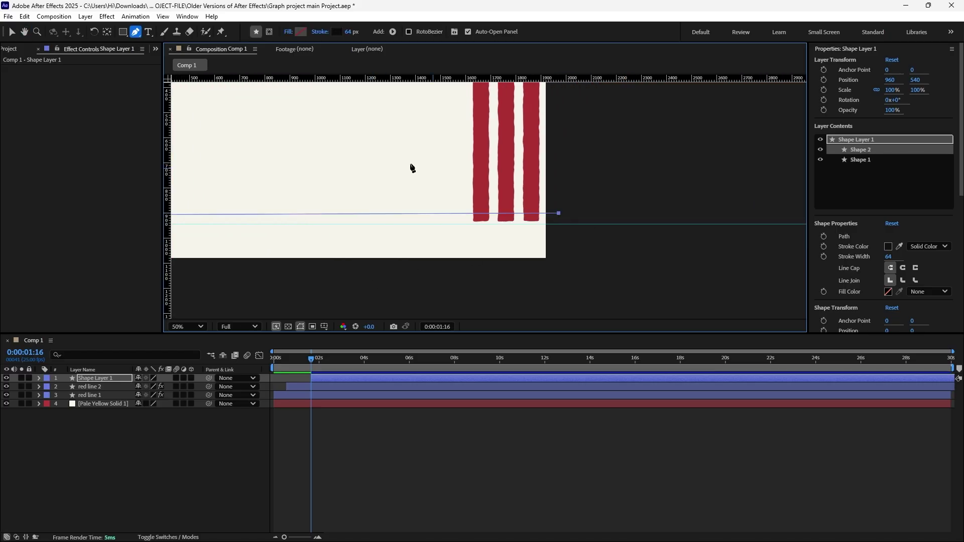
left_click(13, 32)
left_click_drag(560, 213, 561, 222)
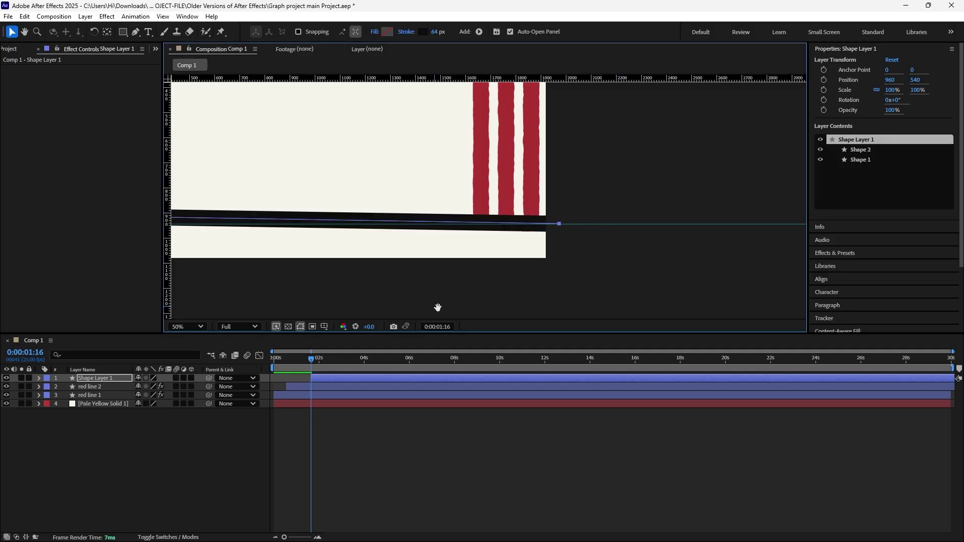
left_click_drag(433, 306, 774, 279)
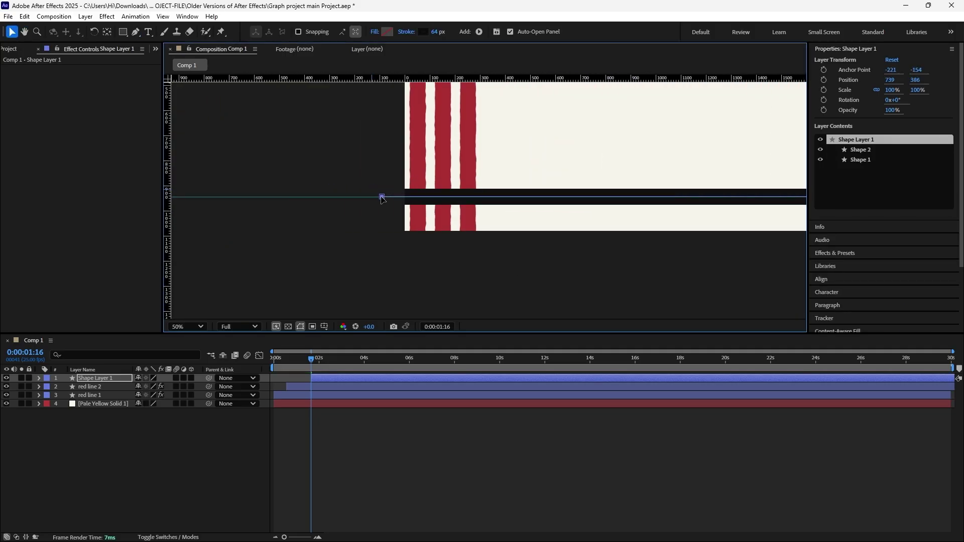
left_click_drag(382, 200, 386, 200)
Step: Set the horizontal line's stroke width to 8 px
left_click(441, 33)
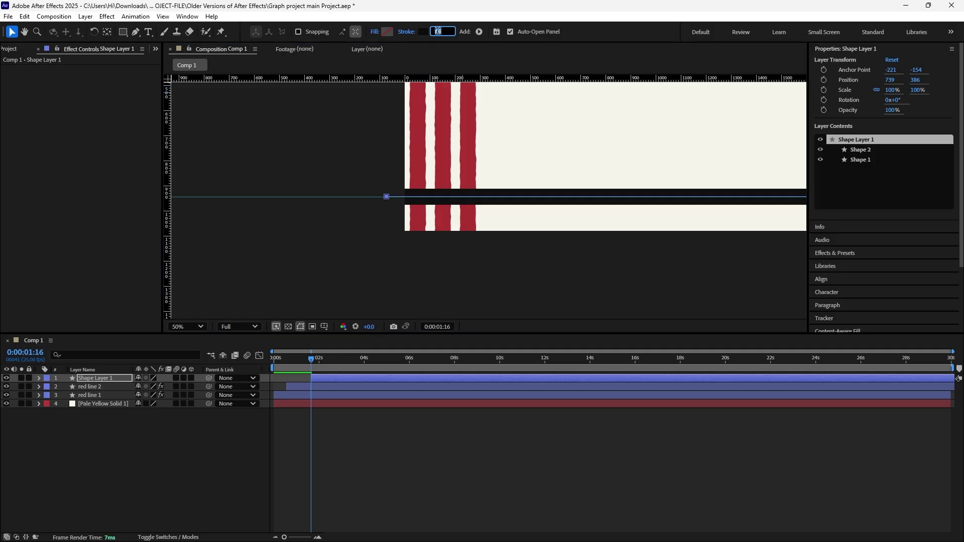
type("8")
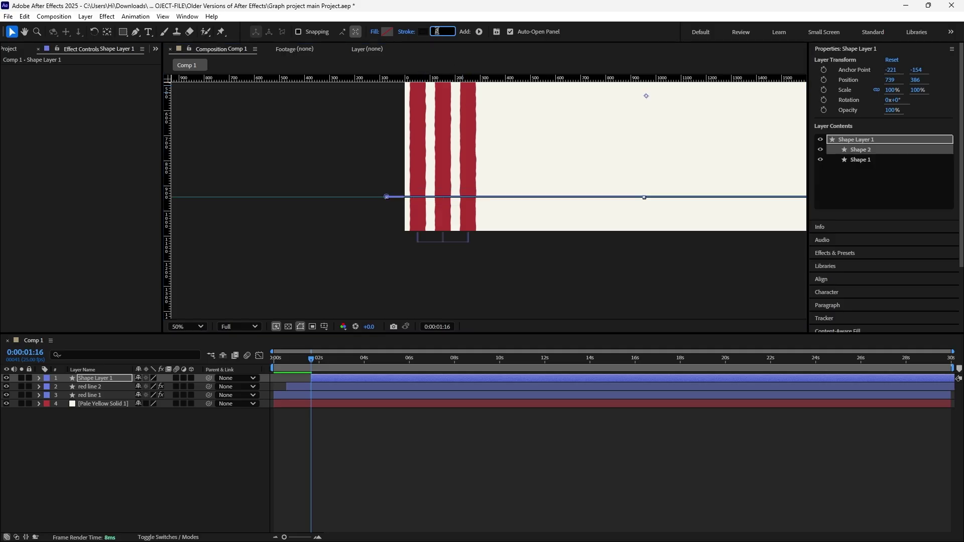
left_click(383, 269)
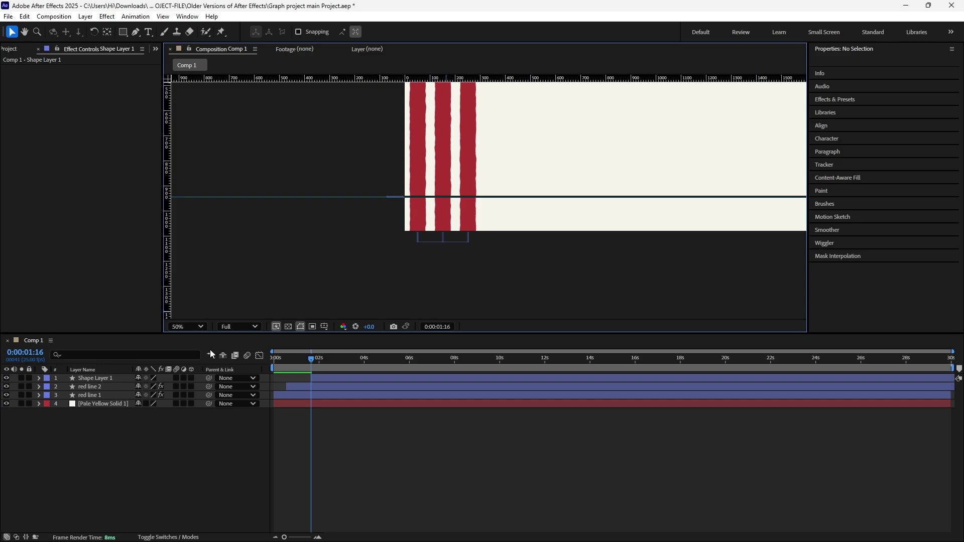
Step: Shift the horizontal line's layer to the composition's start and add Trim Paths to it
left_click_drag(333, 380, 296, 377)
left_click_drag(292, 360, 282, 360)
left_click(40, 379)
left_click(198, 387)
left_click(221, 335)
left_click(57, 413)
Step: Animate the horizontal line growing with two Trim Paths End keyframes, lowering the End value at the first one
left_click(85, 430)
left_click(73, 430)
left_click_drag(281, 430, 301, 430)
left_click_drag(282, 361, 313, 361)
key("comma")
key("comma")
left_click_drag(301, 430, 312, 430)
left_click_drag(313, 360, 282, 361)
left_click_drag(145, 430, 96, 427)
Step: Collapse the horizontal line's layer properties and rename the layer "graph line"
left_click(39, 378)
left_click(100, 380)
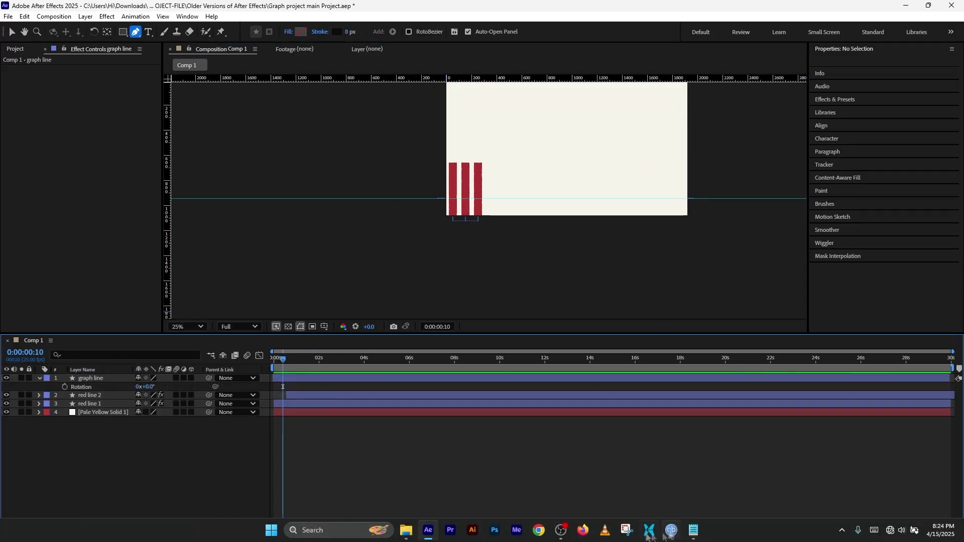
left_click(321, 354)
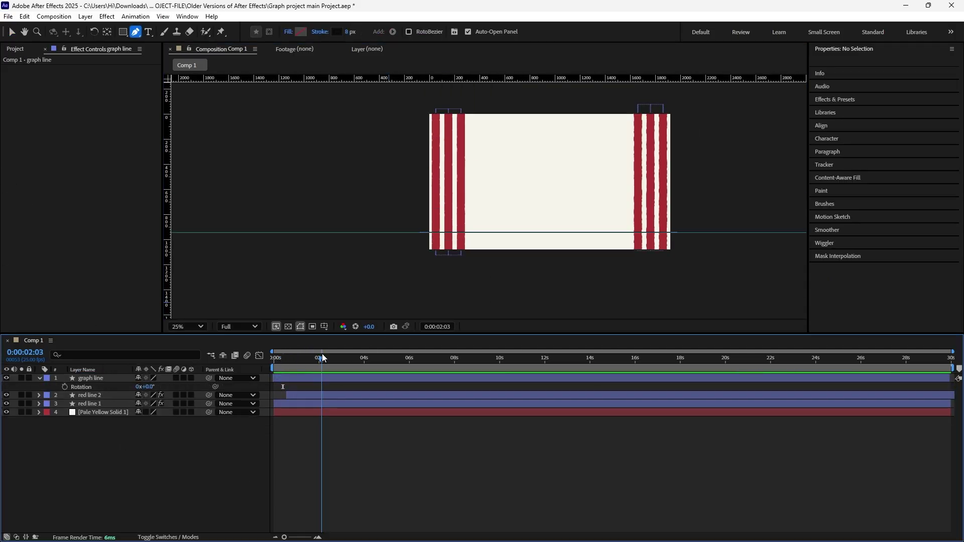
Step: At 0:00:01:24, set a vertical guide at about x 450 and draw a short vertical tick along it across the graph line
left_click(319, 356)
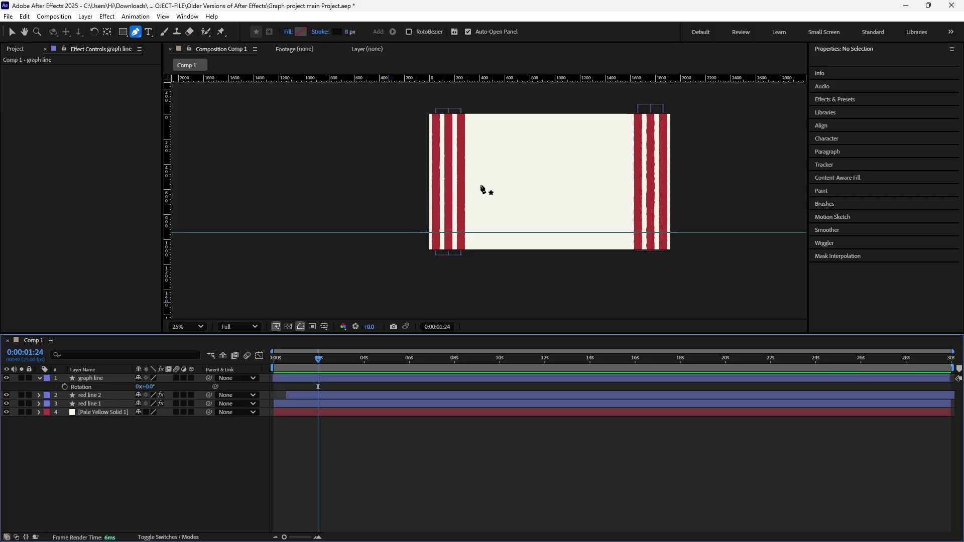
scroll(485, 216, "up", 2)
left_click(482, 229)
left_click_drag(485, 179, 481, 179)
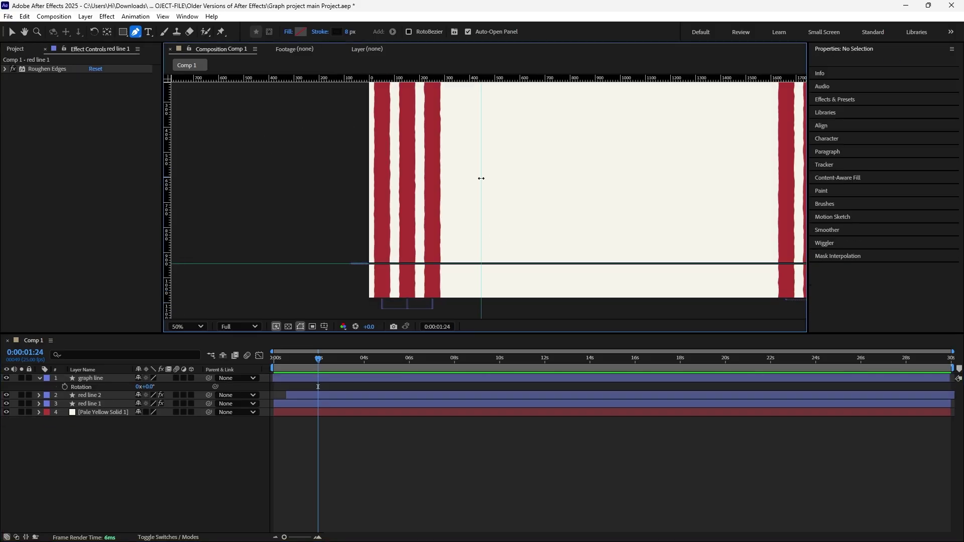
scroll(483, 251, "up", 1)
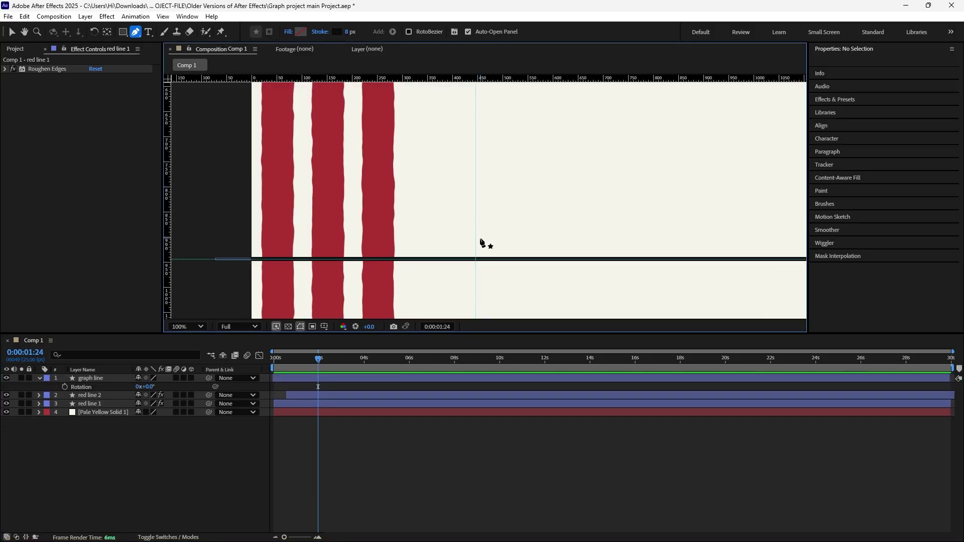
left_click(480, 236)
left_click(480, 279)
key("v")
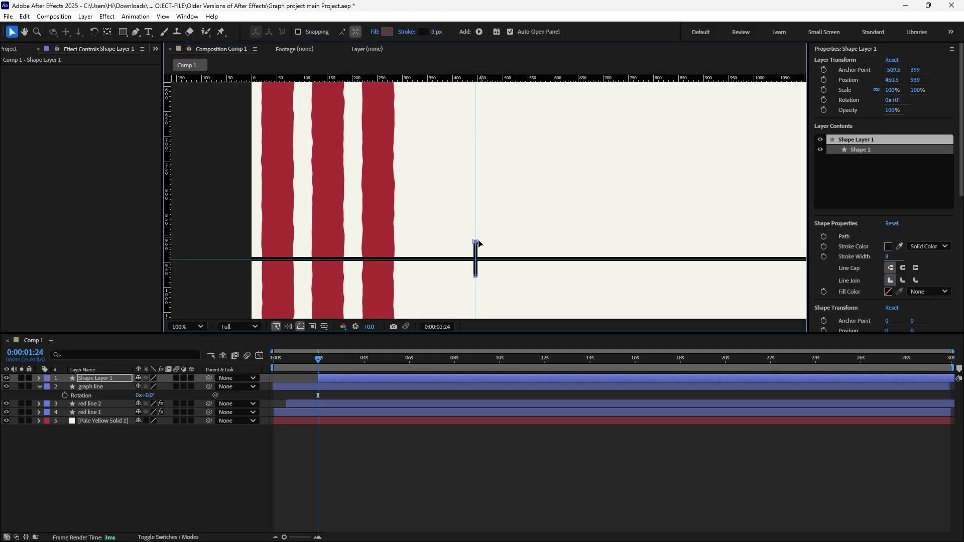
Step: Add Trim Paths to the tick's Shape 1 and expand its properties
left_click(39, 389)
left_click(40, 380)
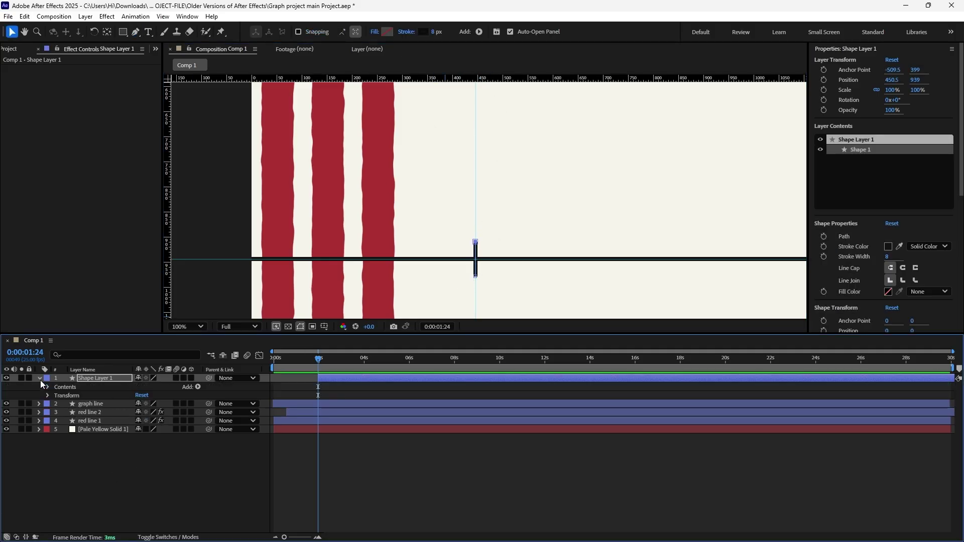
left_click(198, 387)
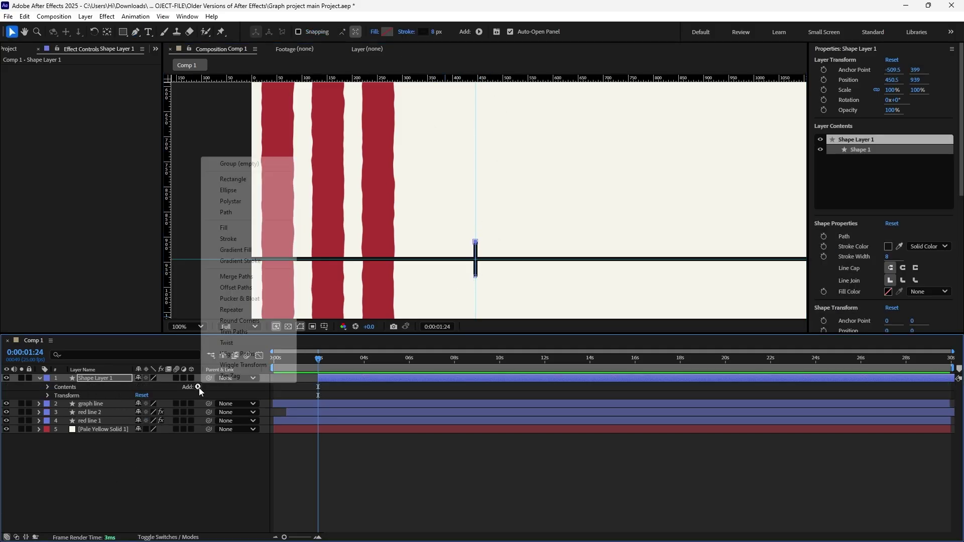
left_click(241, 331)
left_click(65, 413)
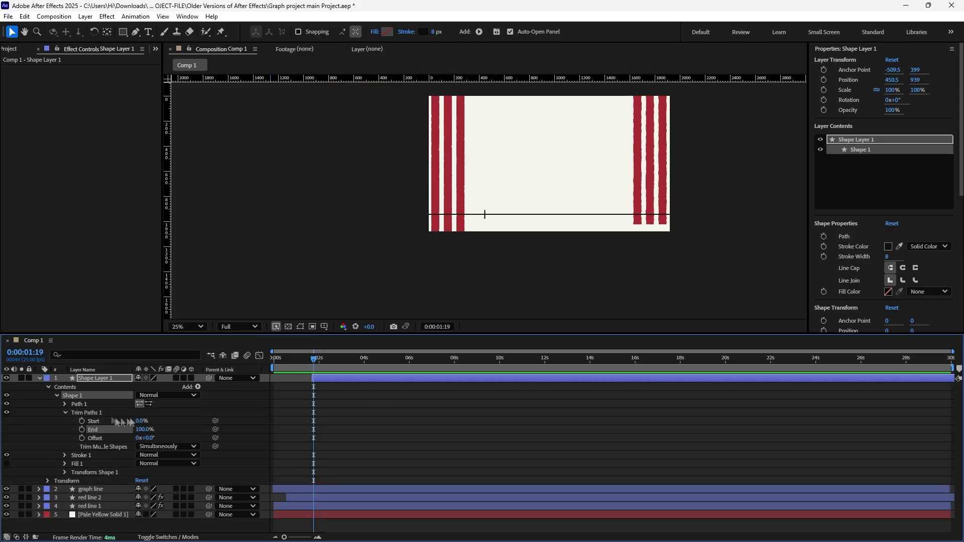
Step: Keyframe the tick's Trim Paths End from 0% at 0:00:01:19 to 100% at about 0:00:02:06, with Easy Ease
left_click(82, 430)
left_click_drag(313, 431, 322, 431)
left_click(144, 430)
type("0")
left_click(541, 268)
left_click_drag(314, 362, 329, 366)
left_click_drag(322, 429, 296, 404)
key("F9")
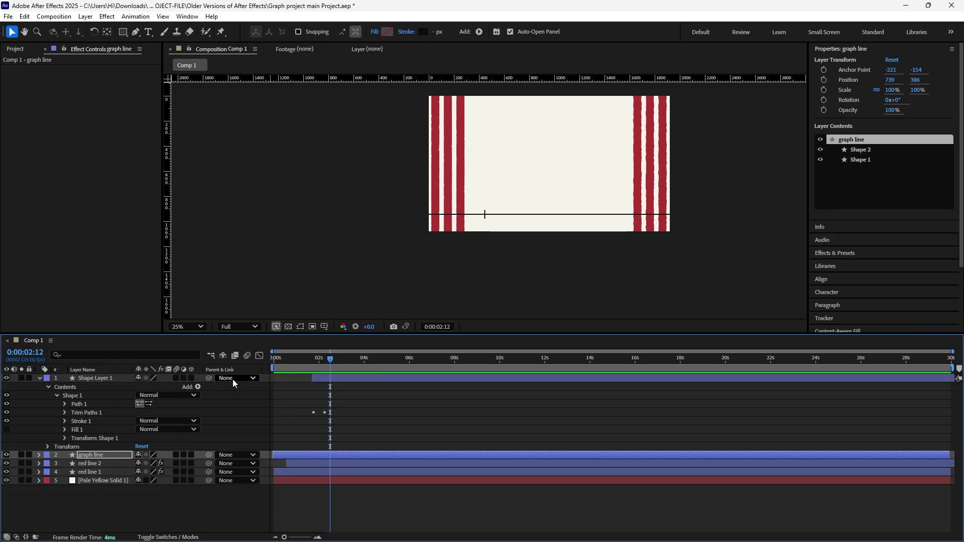
Step: Add a Repeater with 6 copies to the tick's shape layer and widen its Transform position so the ticks spread along the graph line
left_click(198, 387)
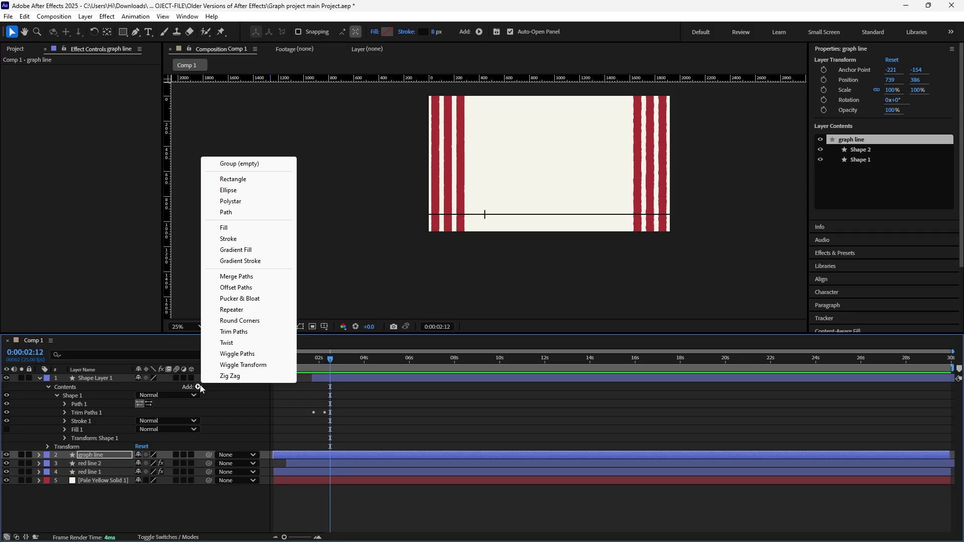
left_click(242, 313)
left_click(56, 447)
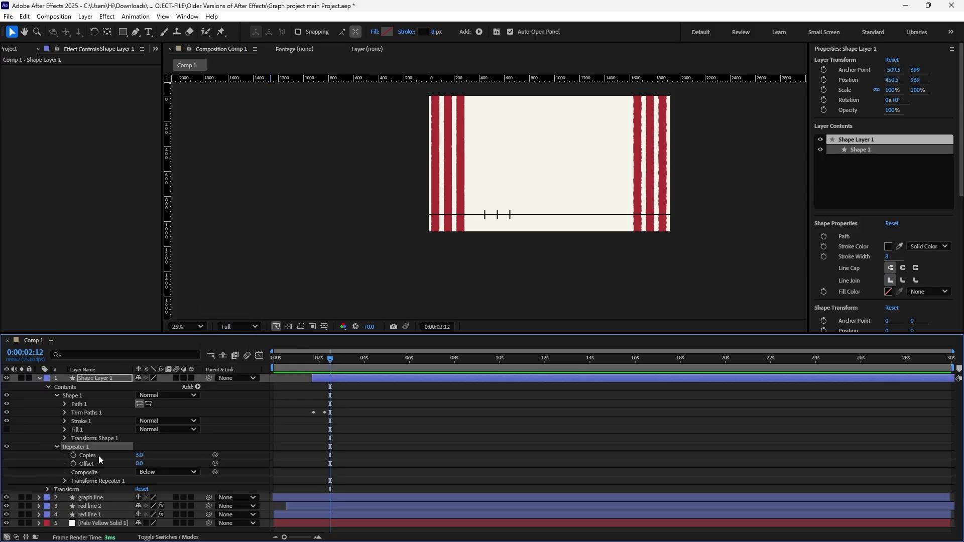
left_click(139, 455)
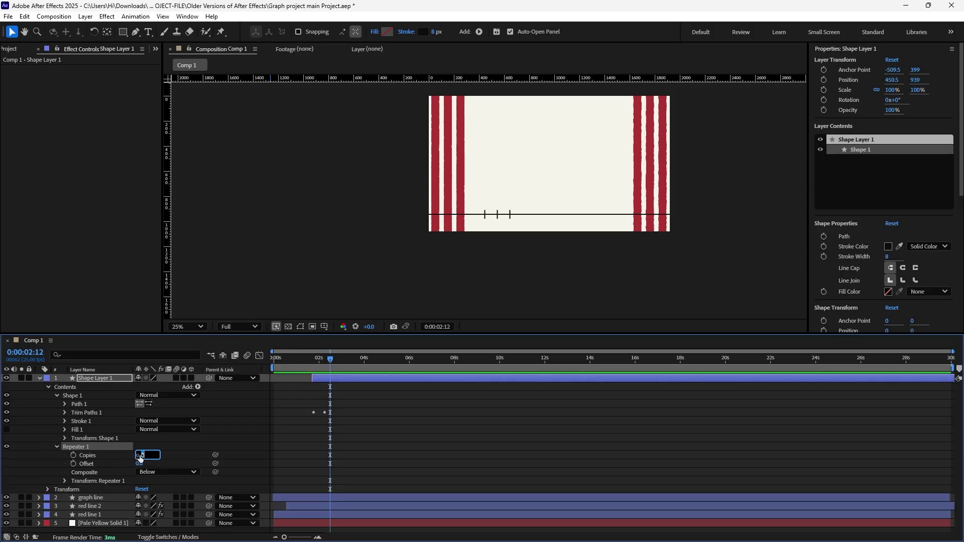
type("6")
left_click(195, 442)
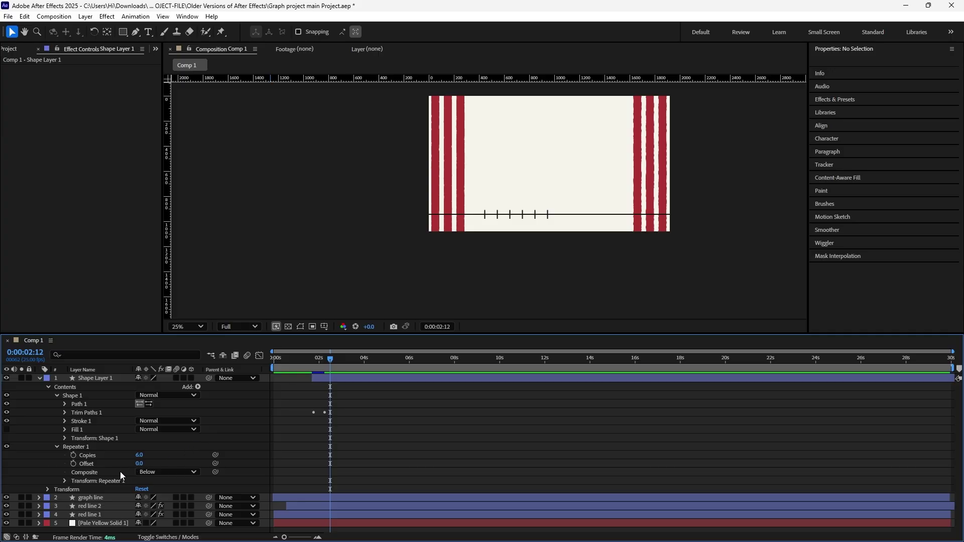
left_click(64, 481)
left_click_drag(141, 502, 193, 511)
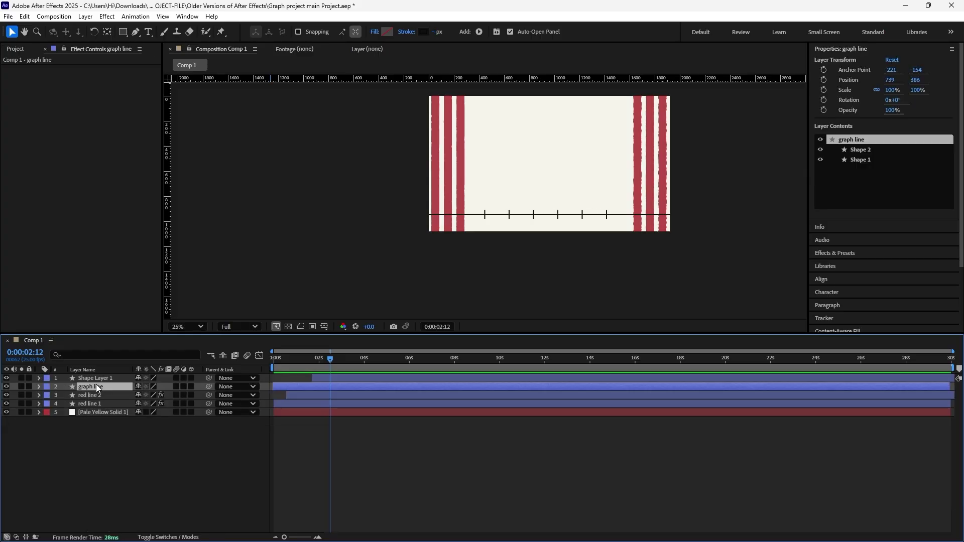
Step: Move the tick and graph line layers below the two red line layers, and rename the tick layer "graph year"
left_click(104, 376, "ctrl")
left_click_drag(104, 378, 98, 405)
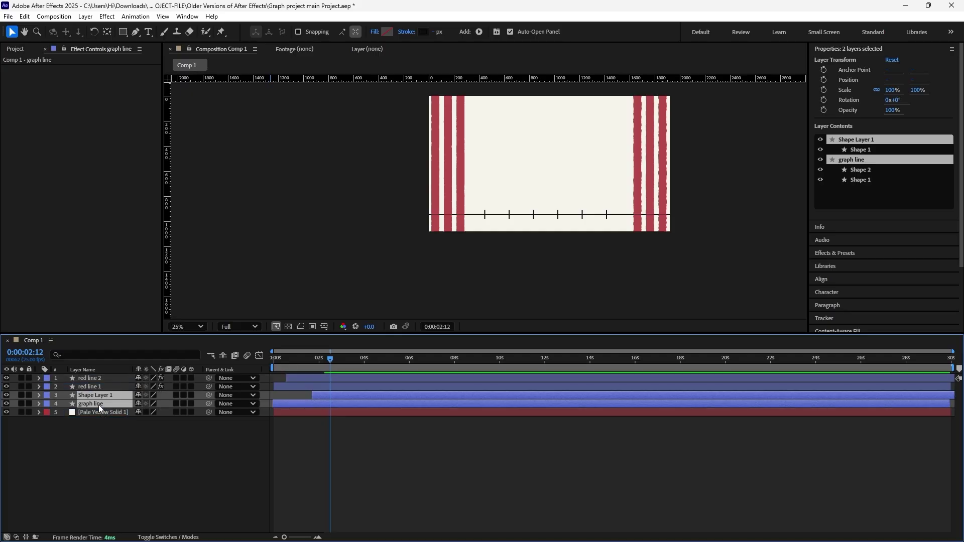
left_click(113, 477)
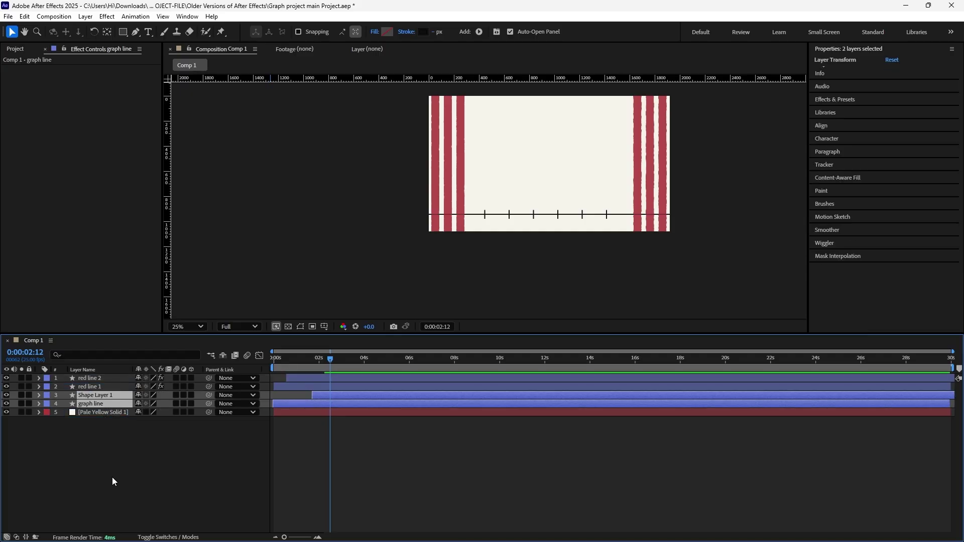
left_click(103, 396)
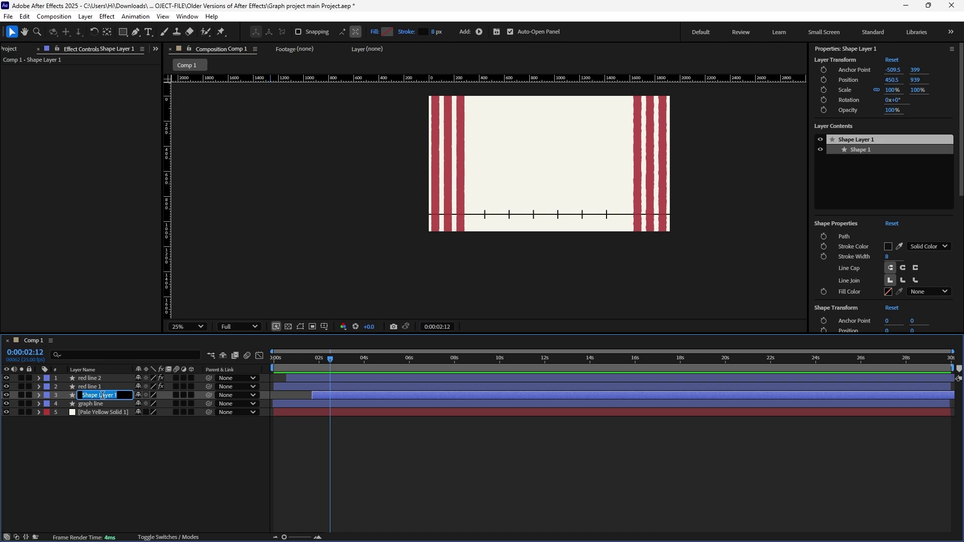
type("graph year")
left_click(108, 482)
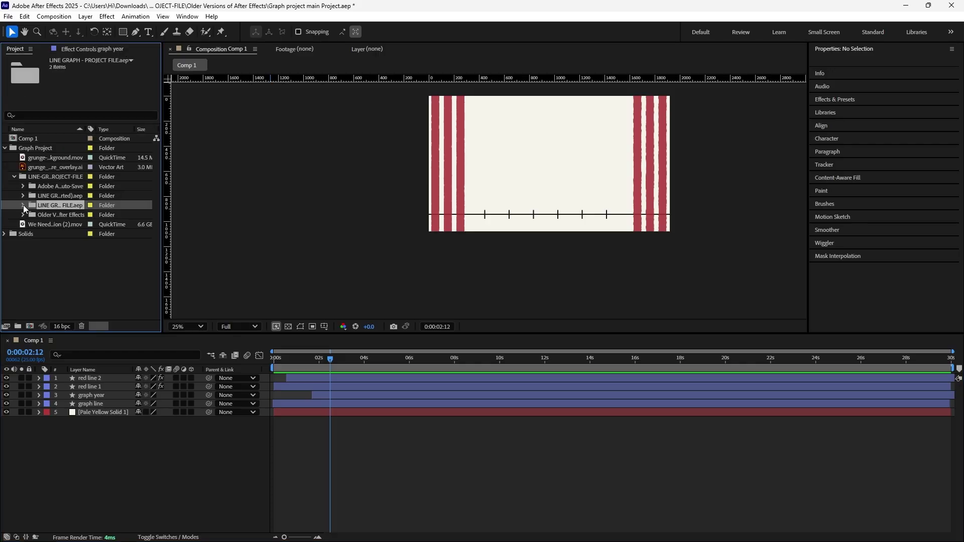
Step: Open the Line Graph composition from the LINE GRAPH - PROJECT FILE.aep folder and lower Dot 8 to a Y position of about -296
left_click(23, 205)
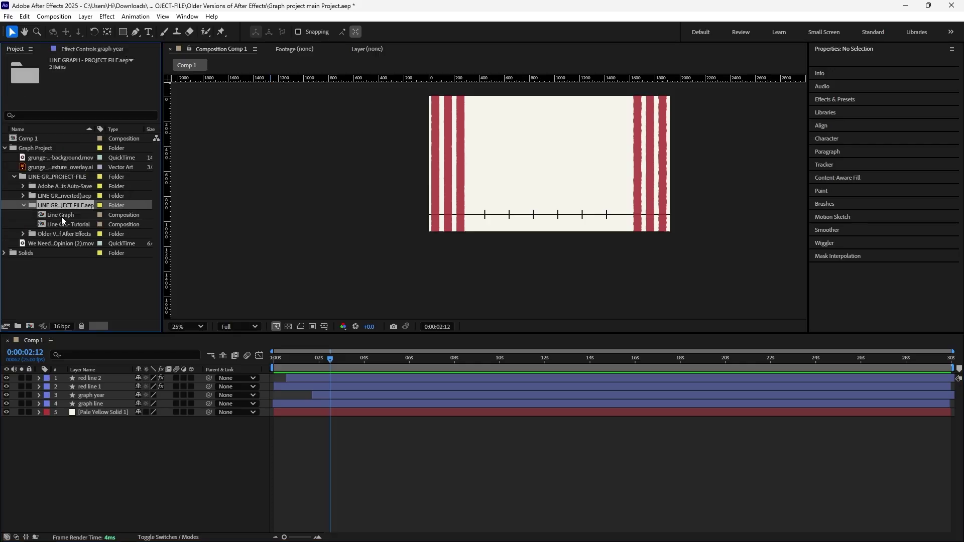
double_click(61, 214)
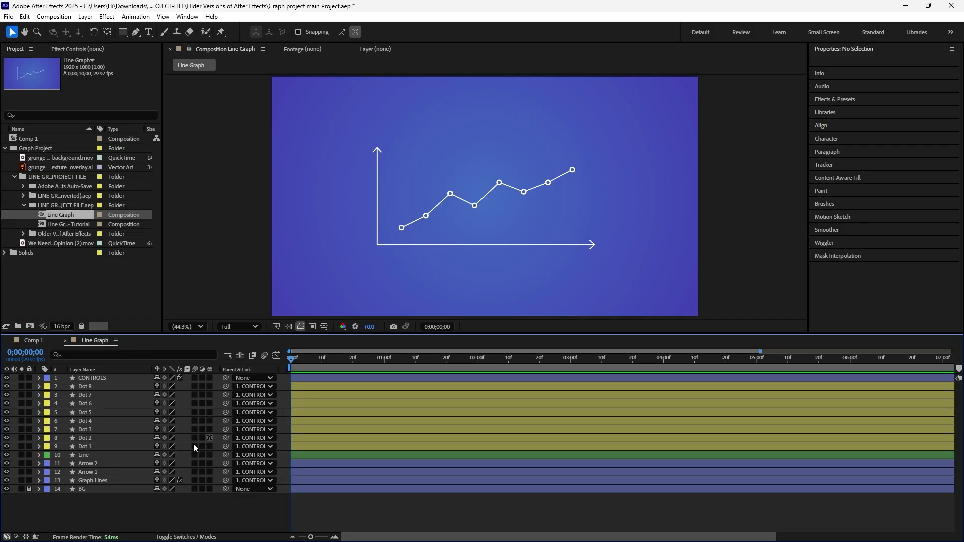
mouse_move(573, 170)
left_mouse_down()
mouse_move(573, 221)
mouse_move(574, 134)
mouse_move(574, 260)
mouse_move(564, 121)
mouse_move(553, 148)
mouse_move(554, 284)
mouse_move(538, 138)
mouse_move(553, 194)
mouse_move(562, 179)
mouse_move(603, 181)
mouse_move(637, 199)
mouse_move(585, 192)
mouse_move(633, 181)
mouse_move(504, 187)
mouse_move(573, 180)
left_mouse_up()
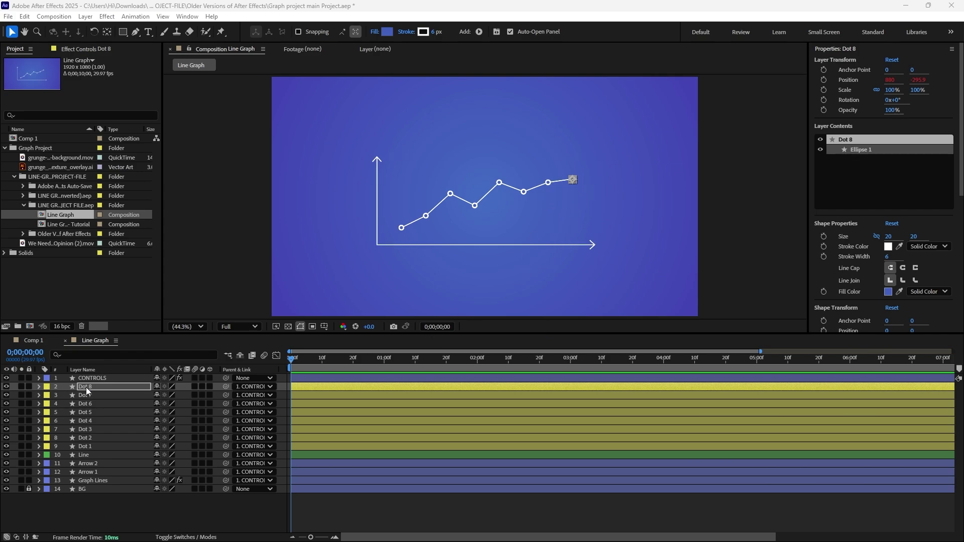
Step: In Dot 8's Position expression, remove "const spacing =" and the const x, const y and [x, y] lines
left_click(39, 387)
key("p")
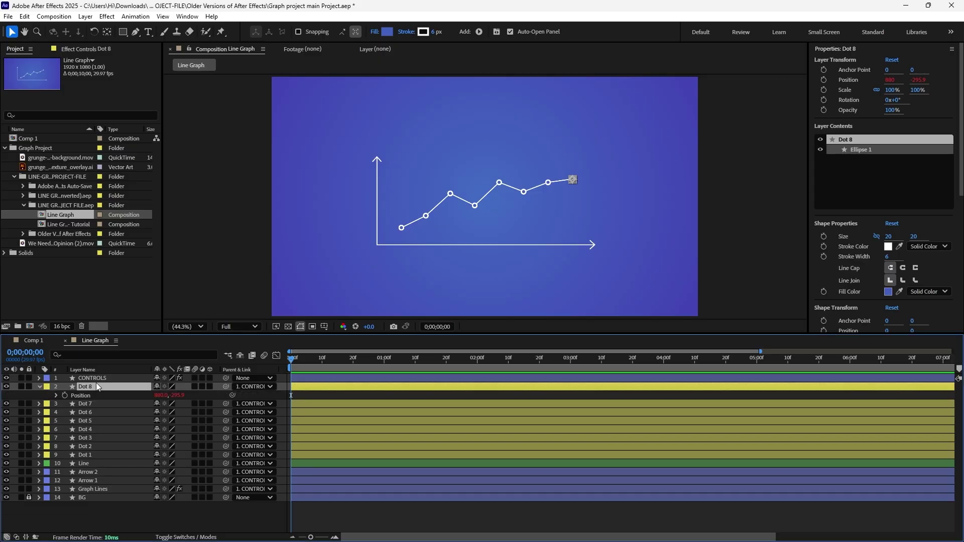
left_click(55, 395)
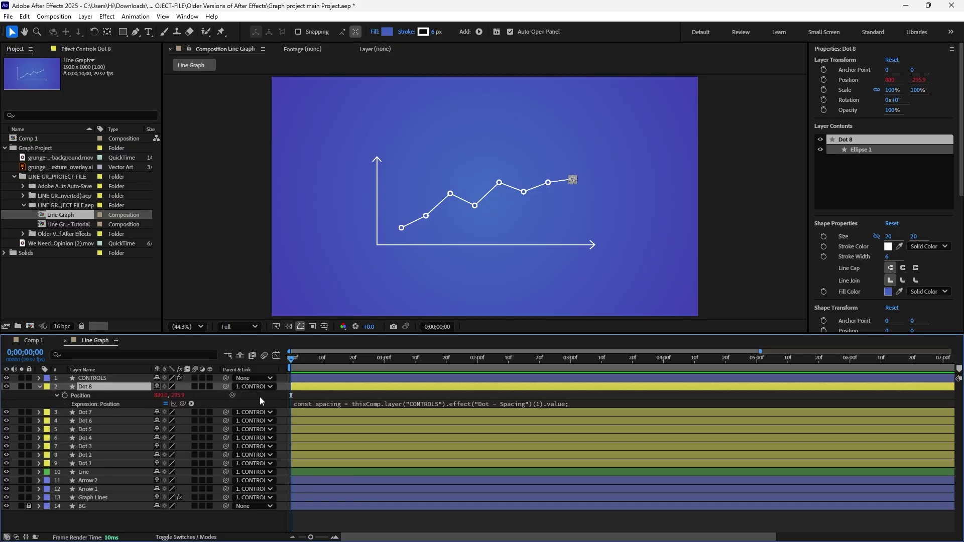
left_click(374, 404)
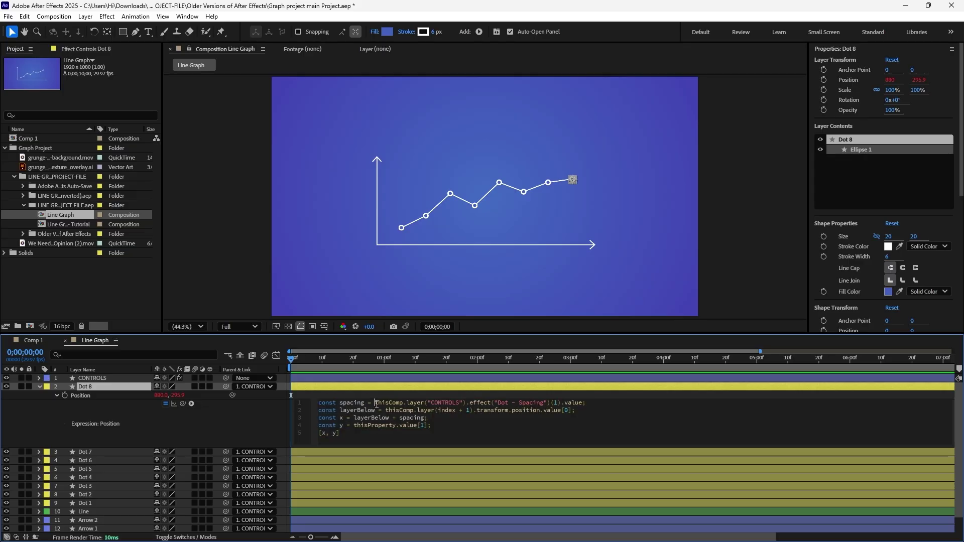
left_click_drag(374, 403, 314, 404)
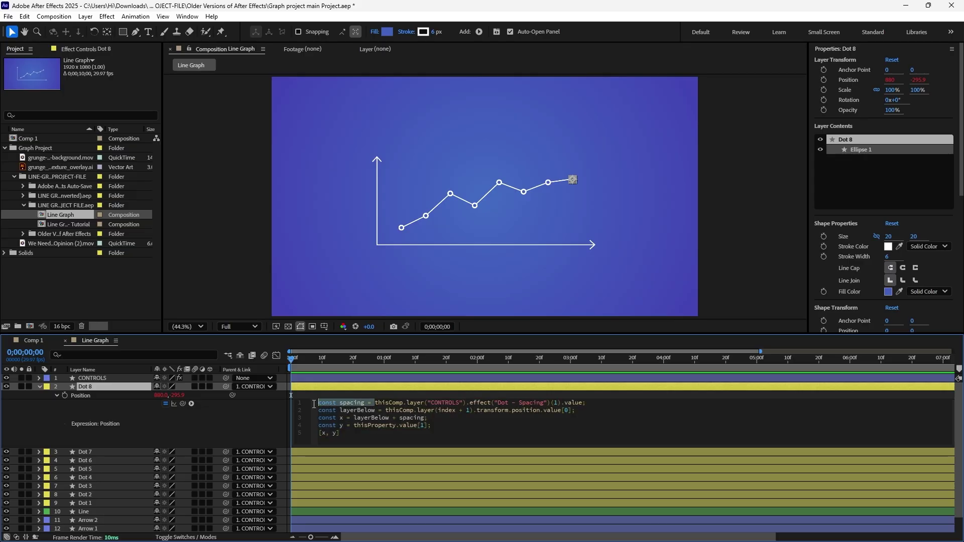
key("BackSpace")
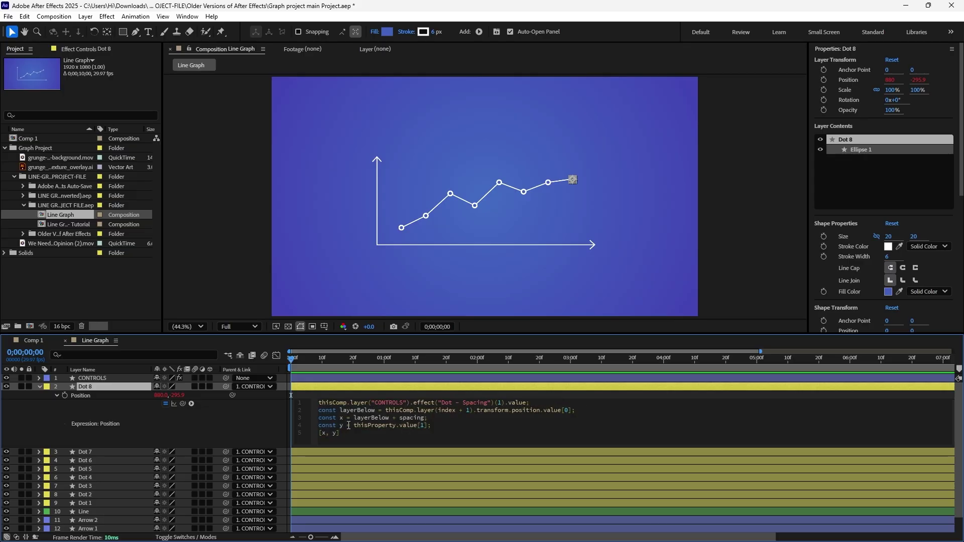
left_click_drag(319, 418, 341, 433)
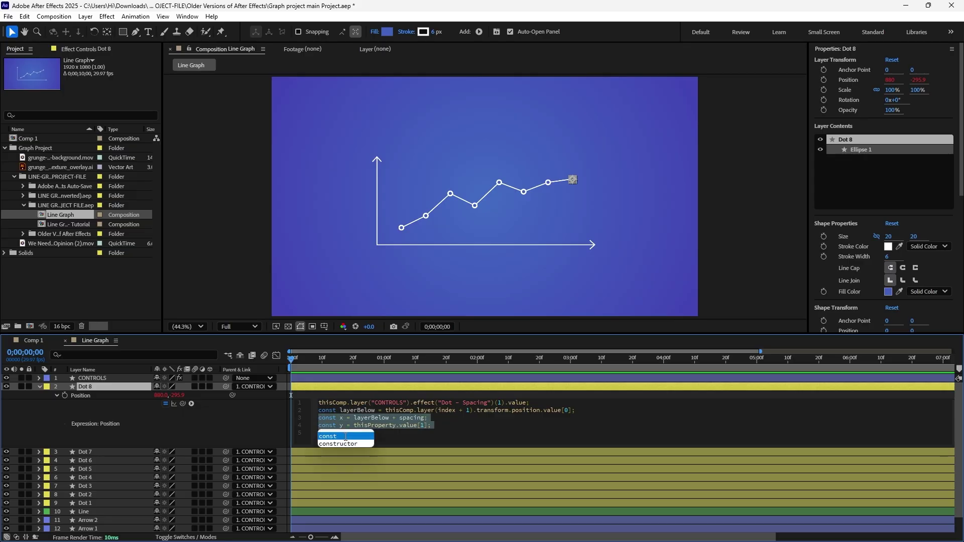
key("BackSpace")
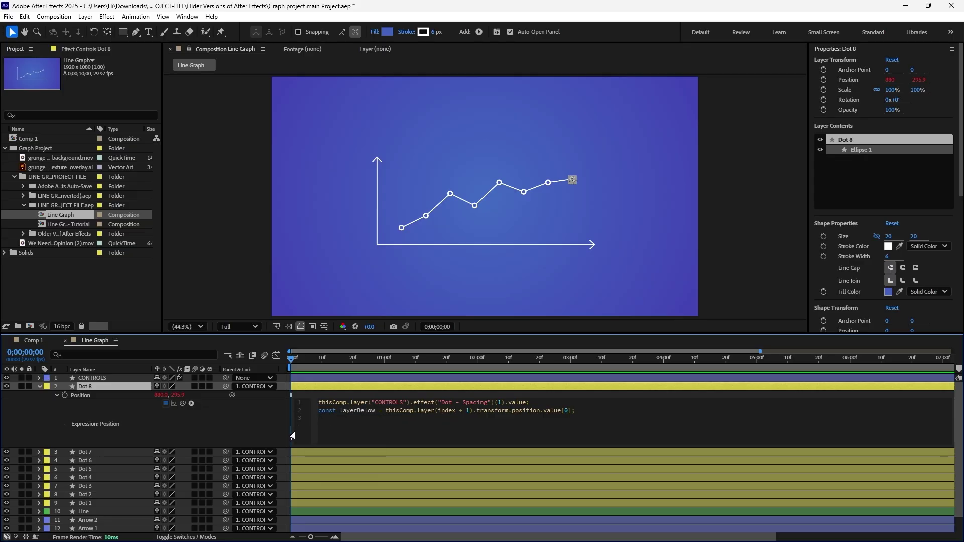
left_click(262, 427)
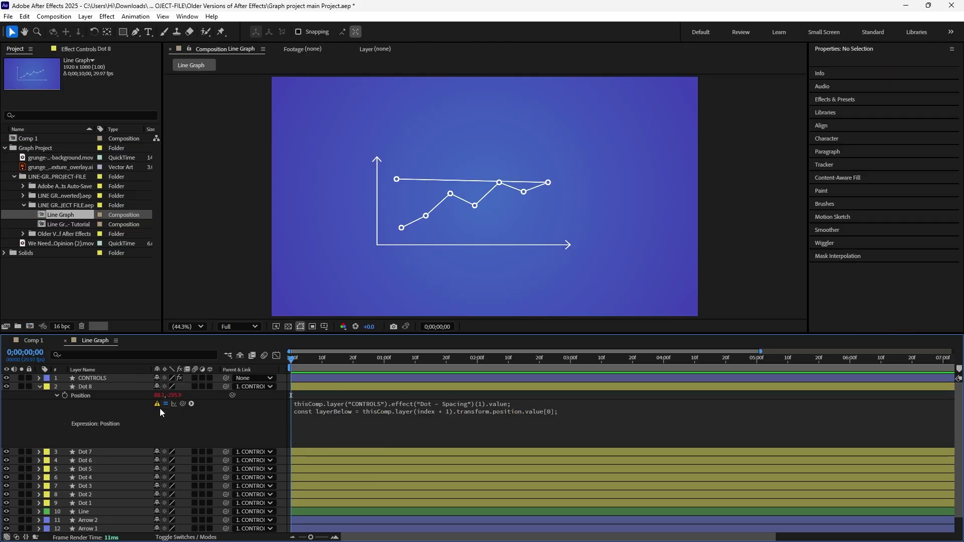
Step: Move Dot 8 to about 818, -282 beside Dot 7, check its expression warning and collapse the layer
left_click_drag(399, 183, 560, 184)
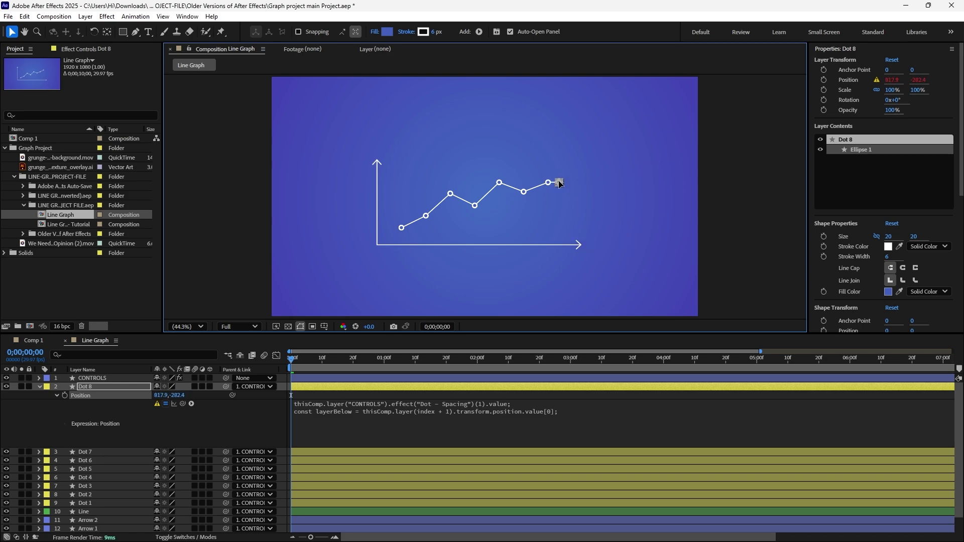
left_click(155, 405)
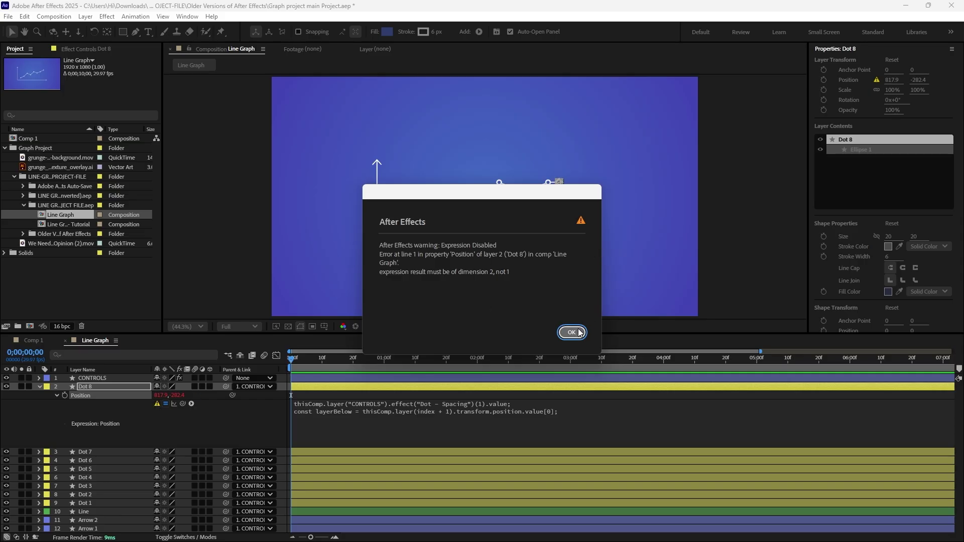
left_click(578, 331)
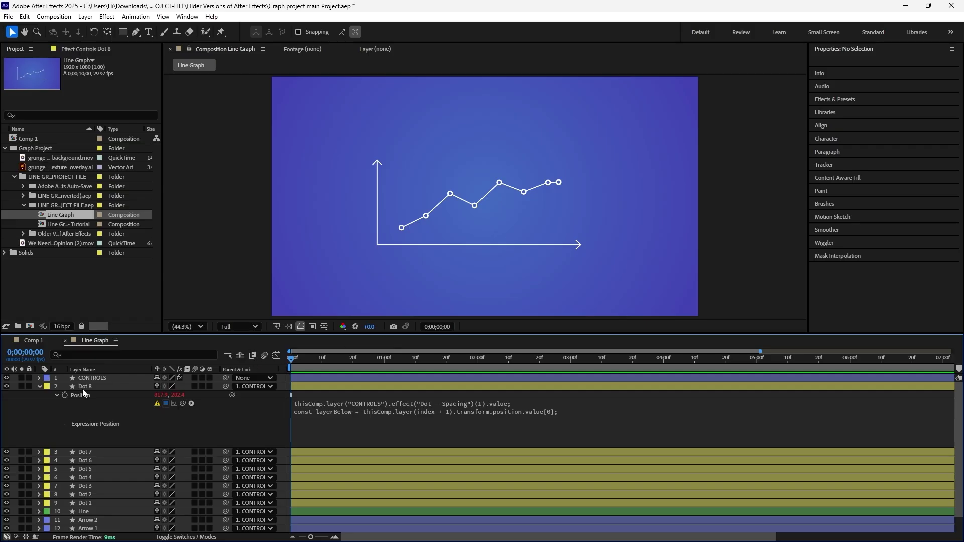
left_click(39, 387)
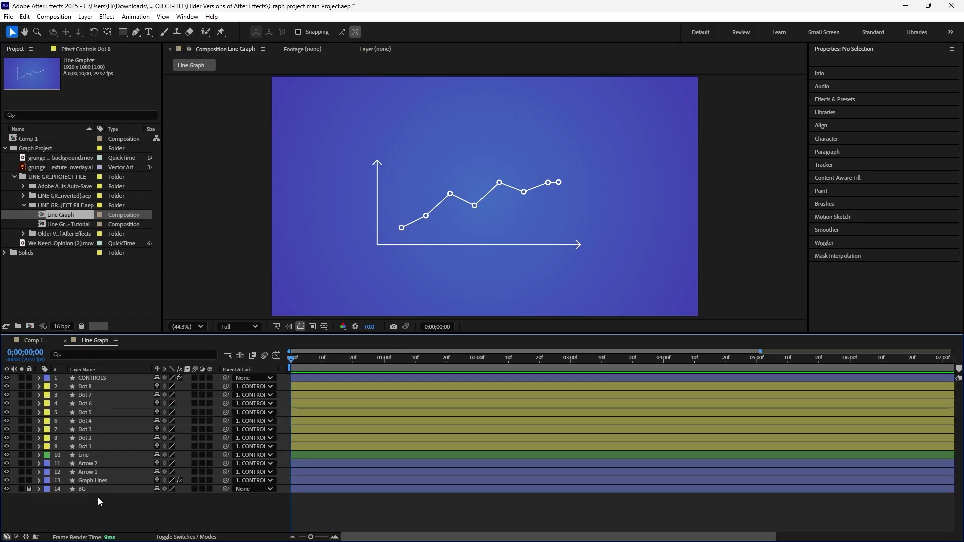
Step: Unlock the BG layer and delete the Arrow 2, Arrow 1 and Graph Lines layers
left_click(29, 489)
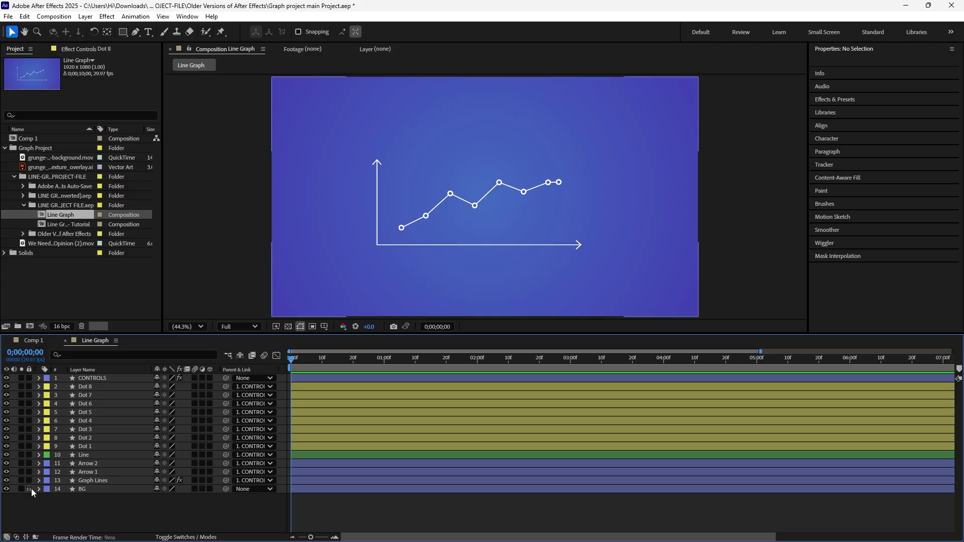
left_click(108, 481)
left_click(98, 465, "shift")
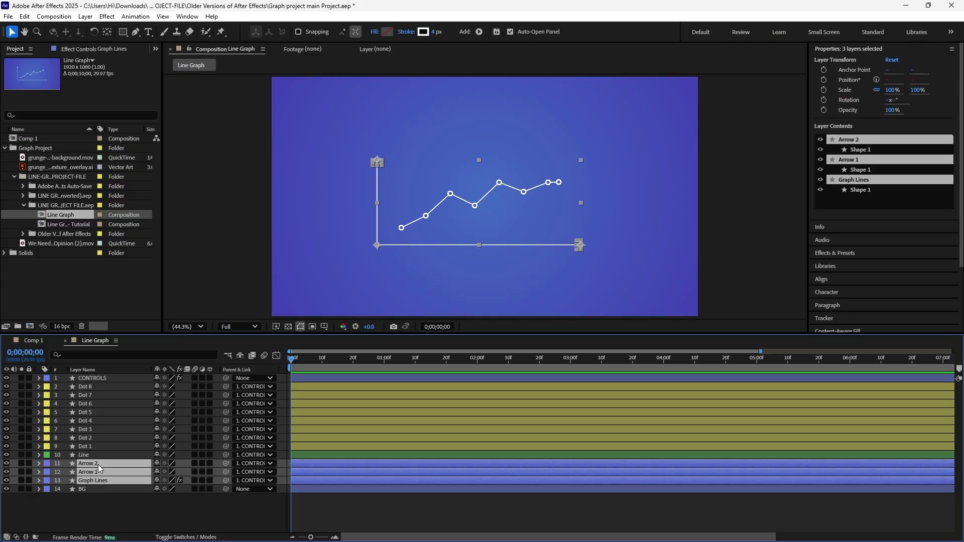
key("Delete")
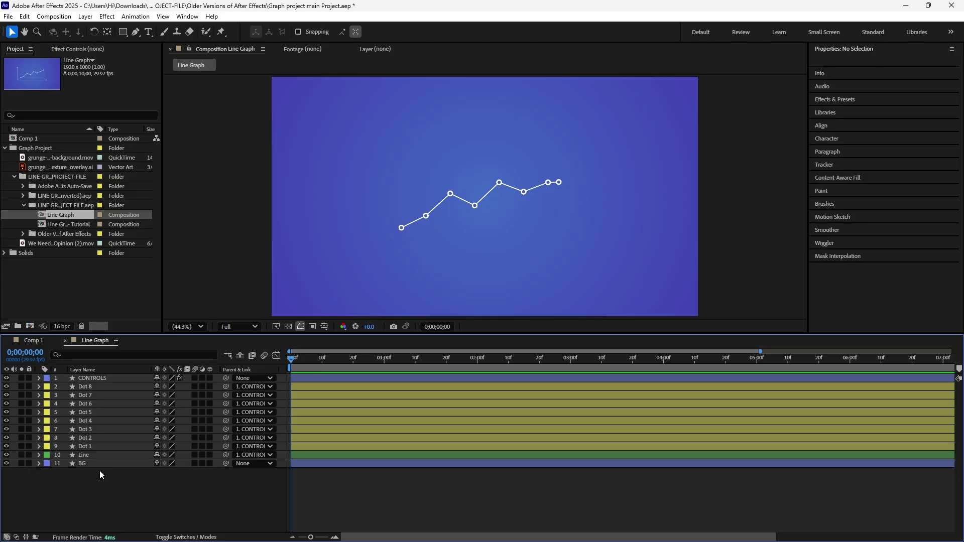
Step: Delete the layers Dot 2 through Dot 8, keeping only Dot 1
left_click(91, 387)
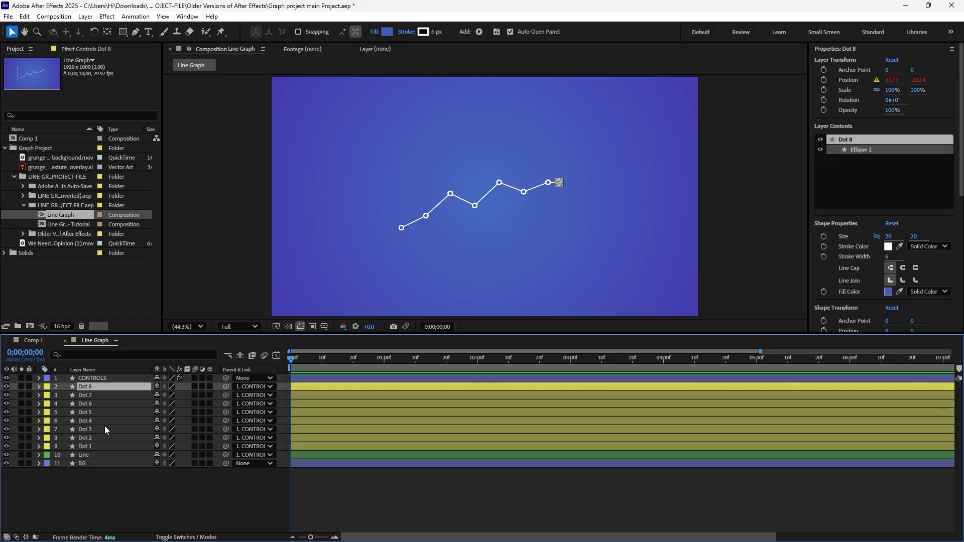
left_click(98, 438, "shift")
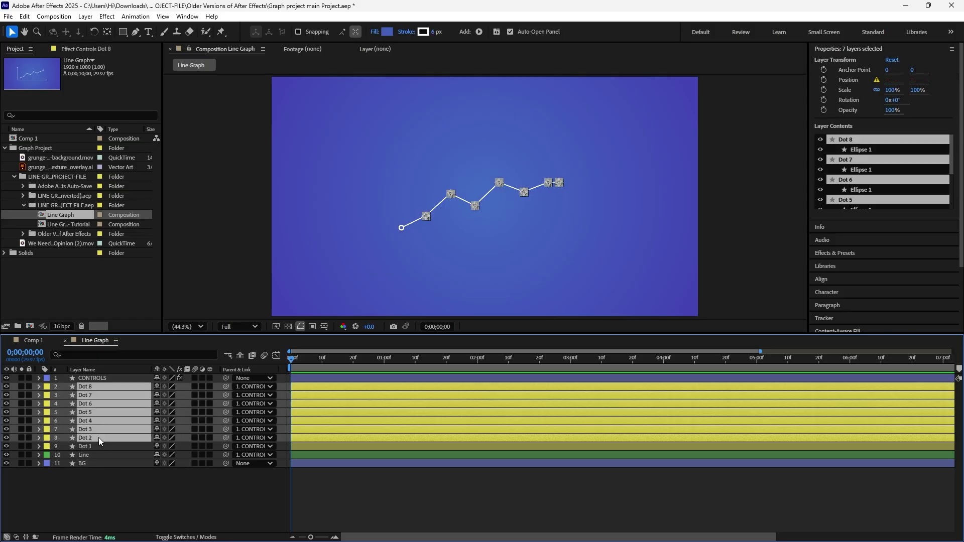
key("Delete")
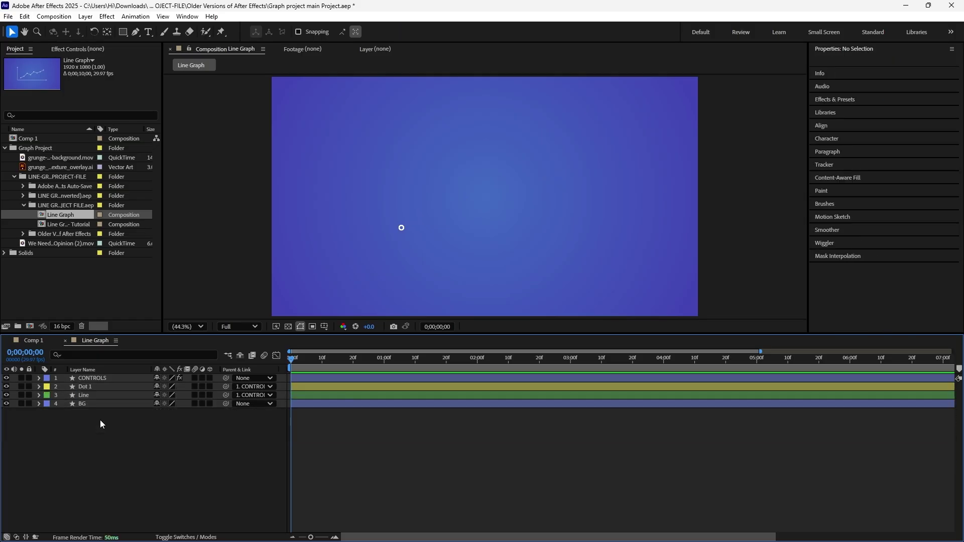
Step: Duplicate Dot 1 twice and try to place the two copies at separate points up and across from it
left_click(88, 389)
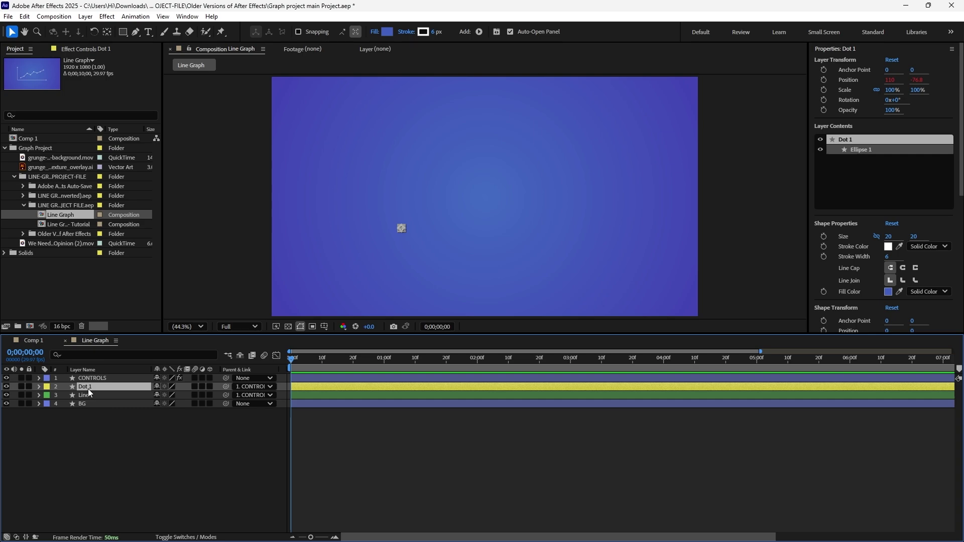
key("ctrl+d")
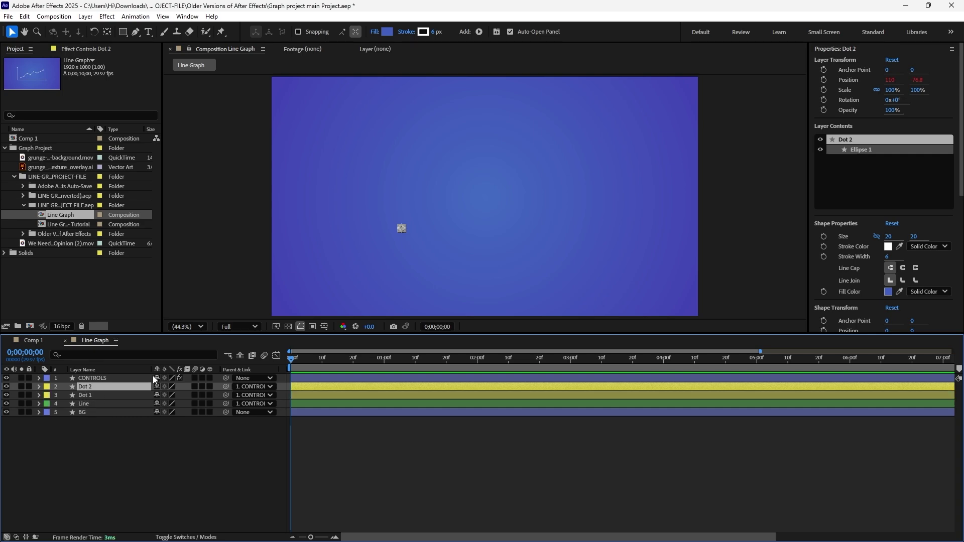
key("ctrl+d")
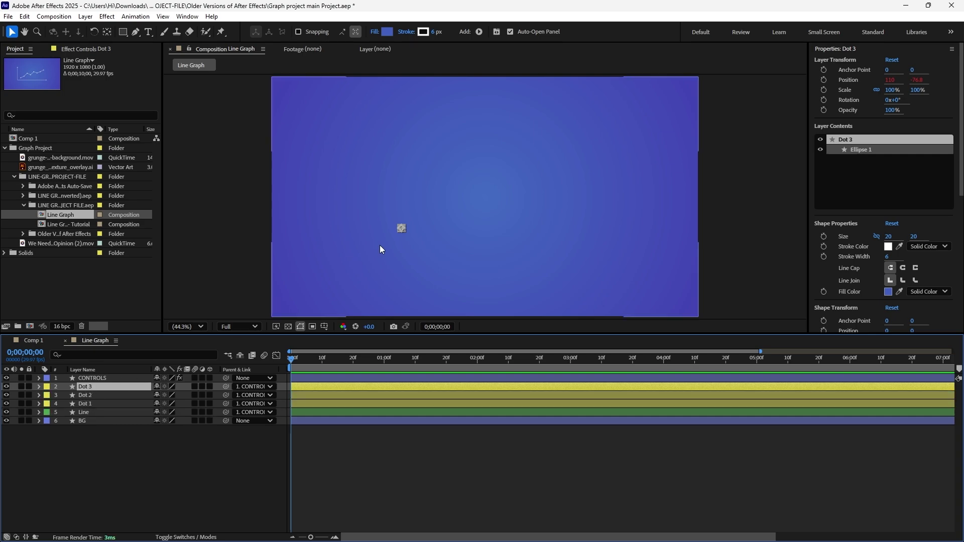
left_click_drag(405, 228, 458, 177)
left_click(404, 227)
left_click_drag(406, 227, 433, 205)
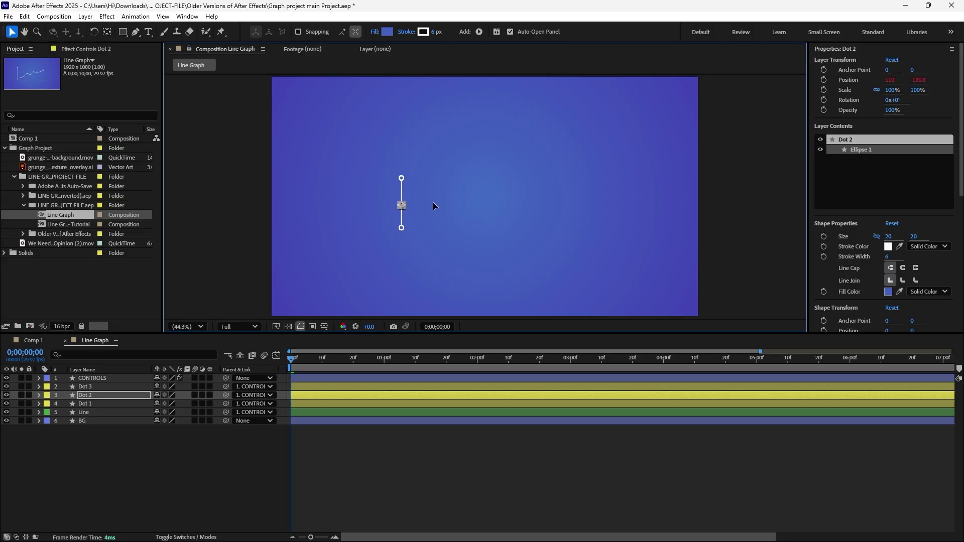
Step: Delete the duplicated layers Dot 3 and Dot 2
left_click(110, 386)
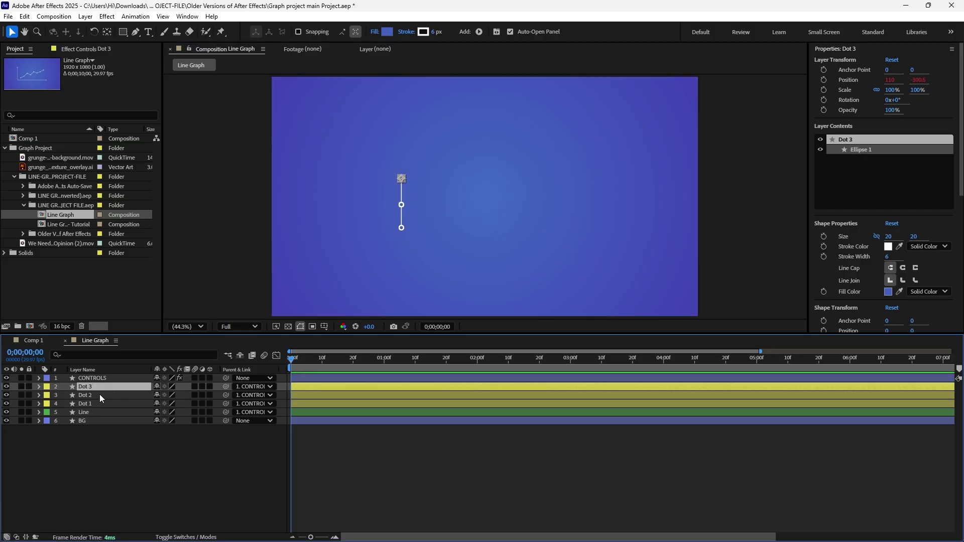
left_click(100, 395, "ctrl")
key("Delete")
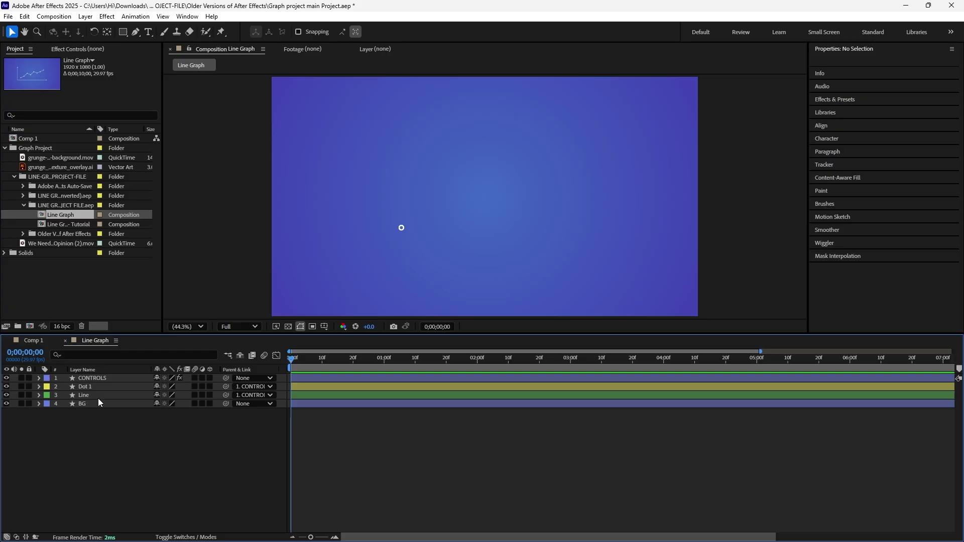
Step: Copy the CONTROLS, Dot 1, Line and BG layers from the Line Graph composition into Comp 1
left_click_drag(96, 432, 107, 377)
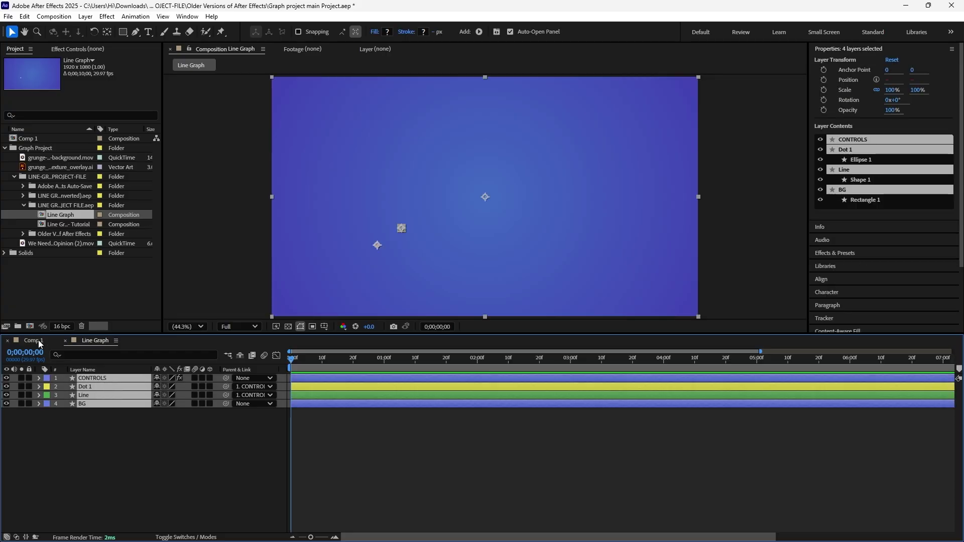
left_click(34, 341)
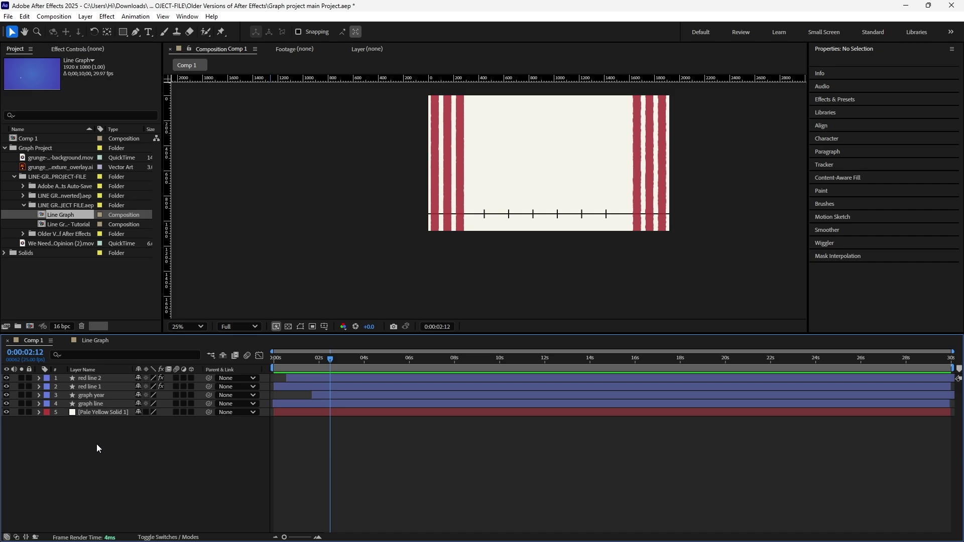
key("ctrl+v")
left_click(107, 478)
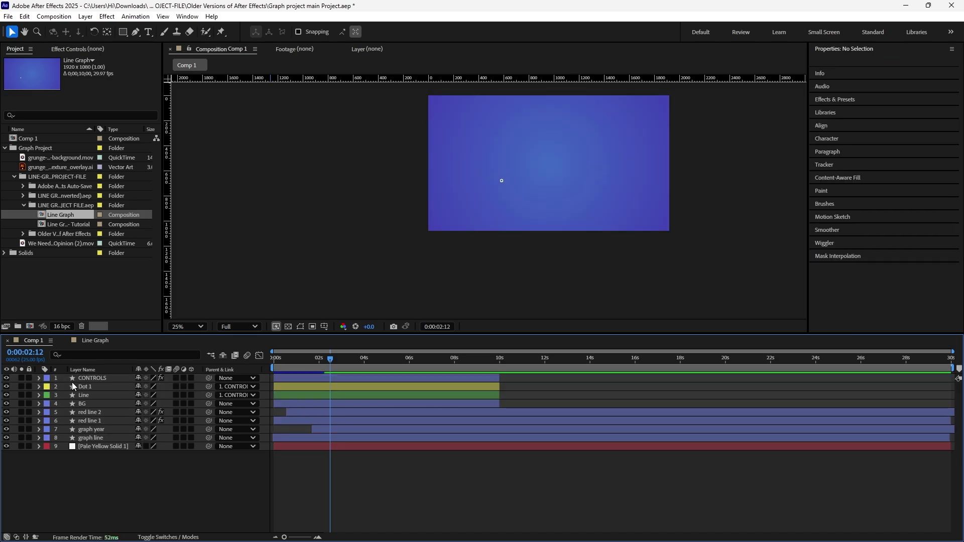
Step: Reduce Dot 1's Position expression to thisComp.layer("CONTROLS").effect("Dot - Spacing")(1).value;
left_click(39, 387)
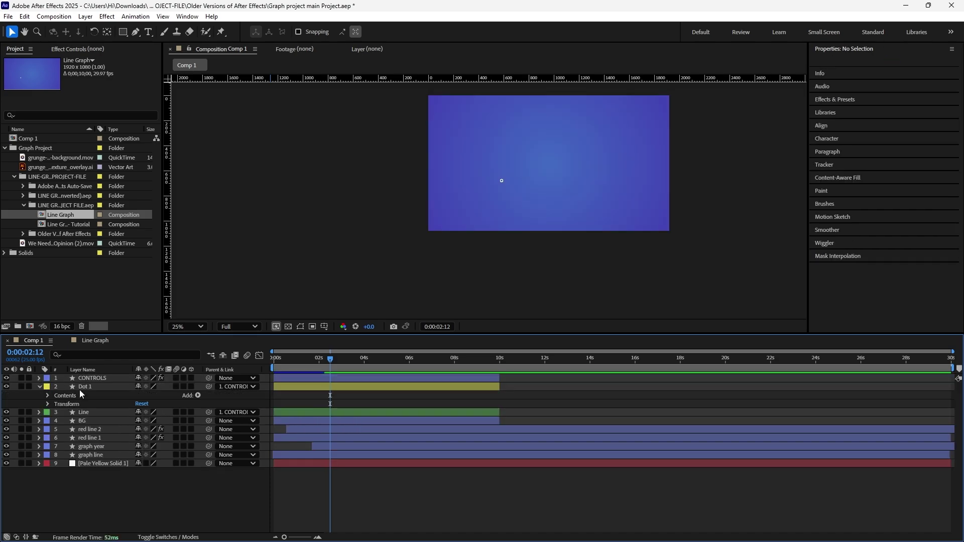
left_click(86, 388)
key("p")
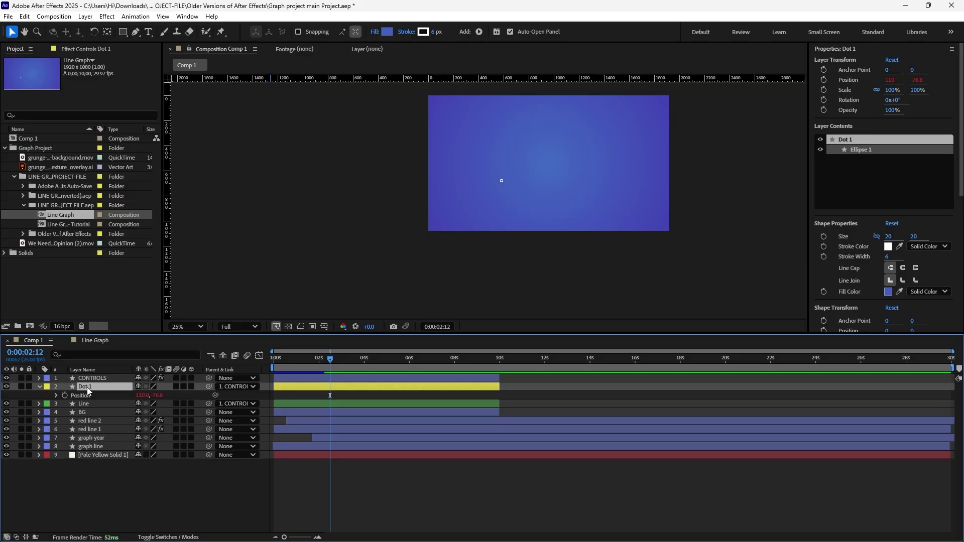
left_click(56, 396)
left_click(327, 402)
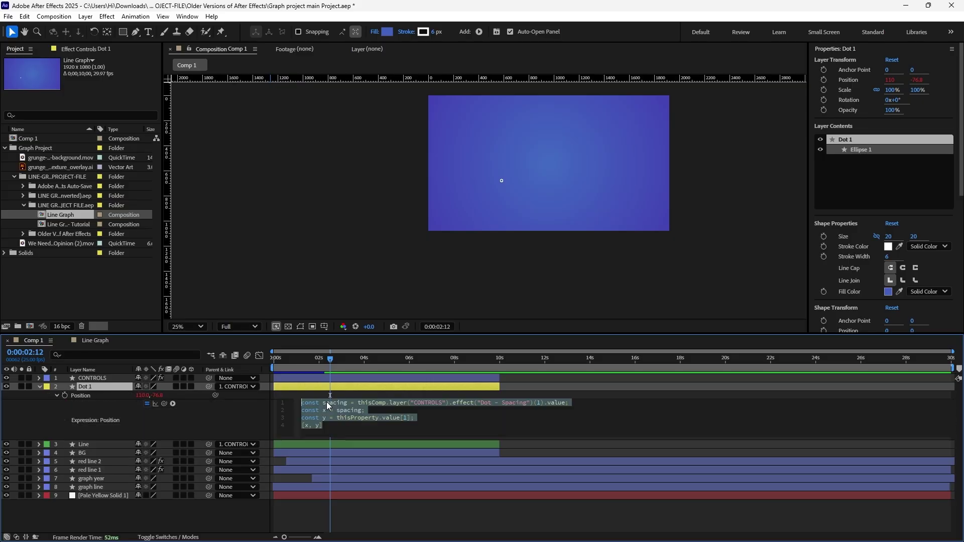
left_click_drag(358, 402, 329, 427)
key("BackSpace")
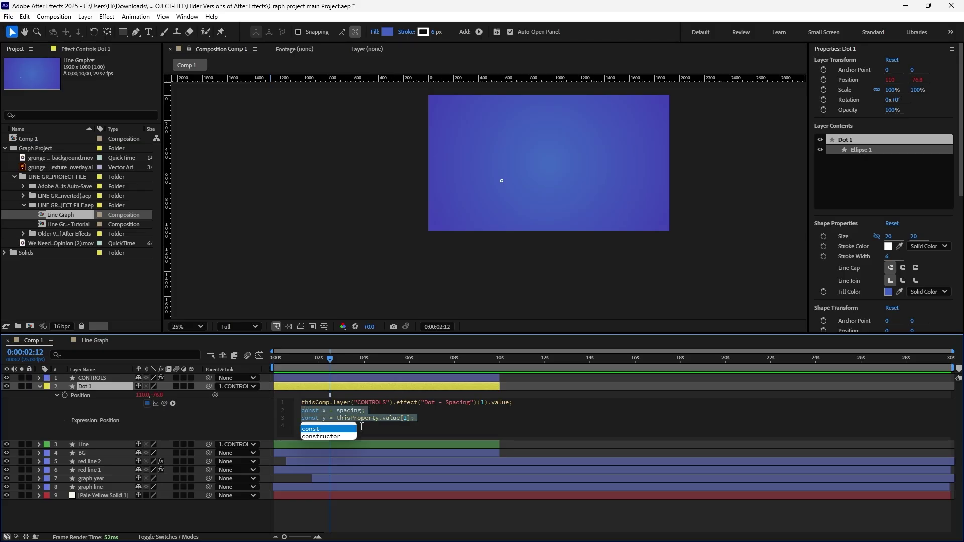
key("BackSpace")
left_click(156, 422)
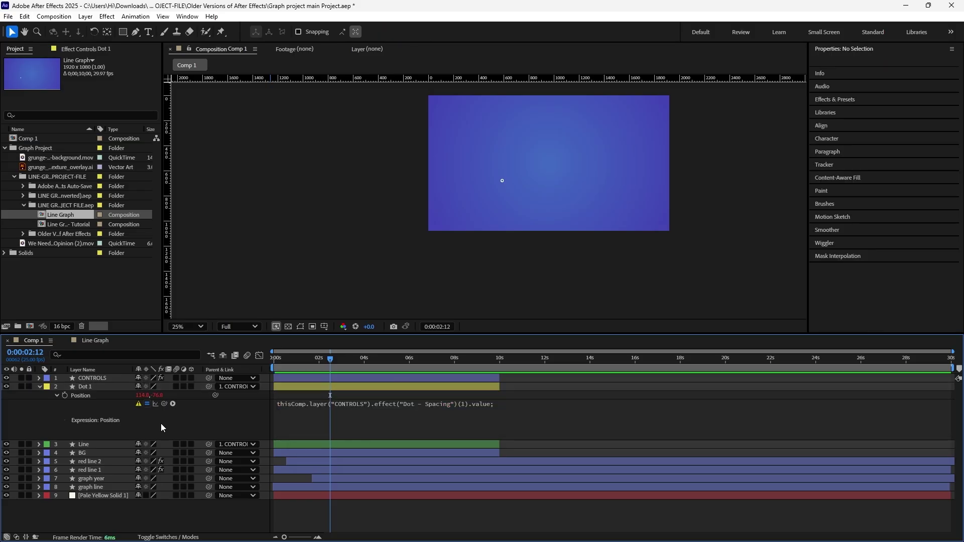
left_click(40, 387)
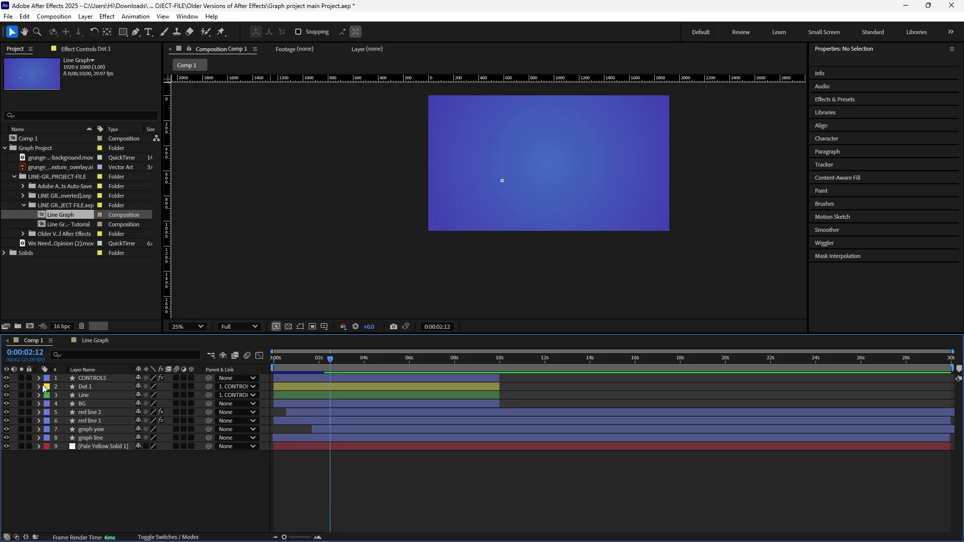
Step: Delete the pasted BG layer from Comp 1
left_click(97, 386)
key("period")
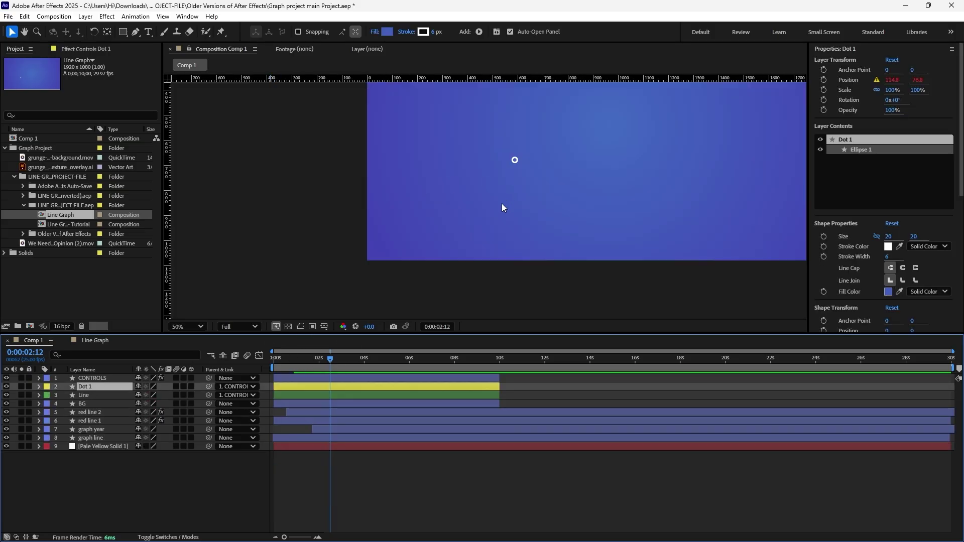
left_click(105, 404)
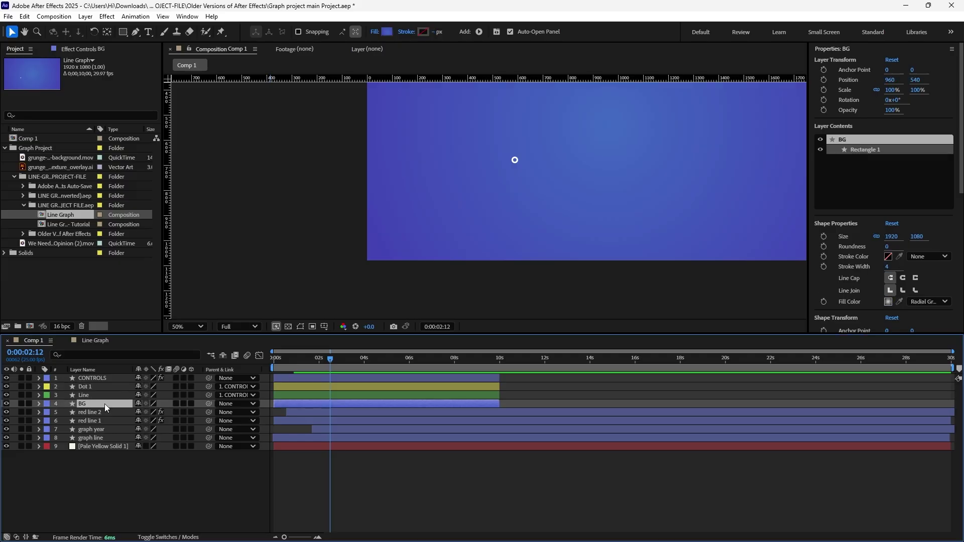
key("Delete")
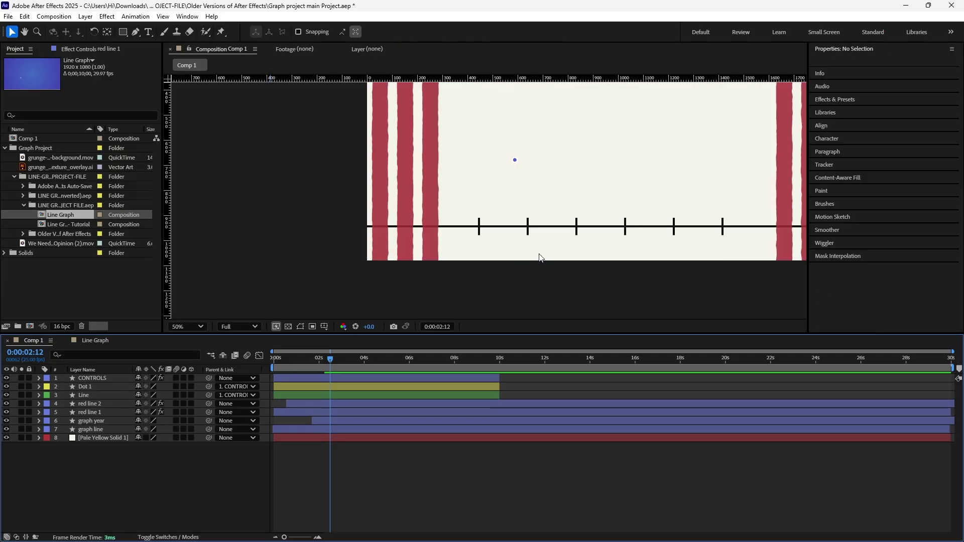
Step: Remove Dot 1's outline by setting its stroke to None
left_click(122, 386)
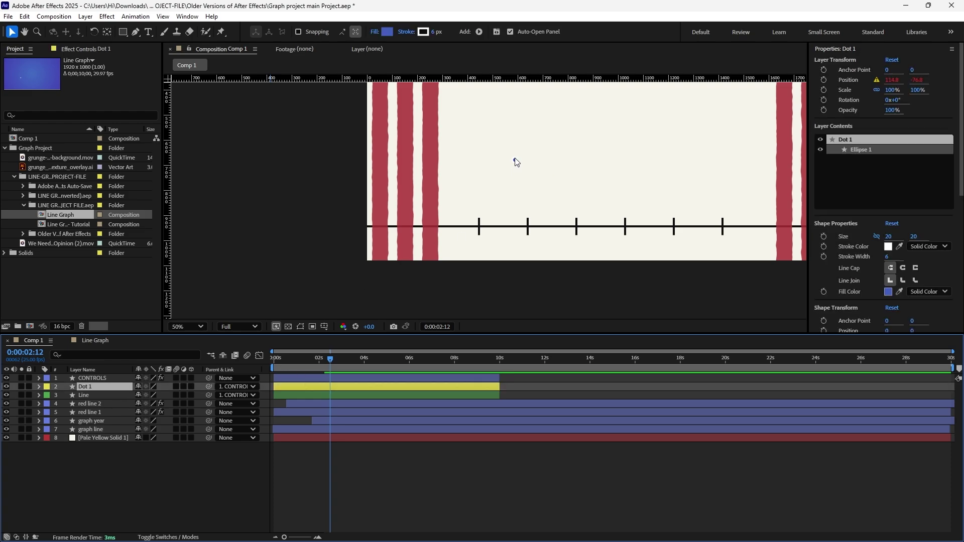
left_click(423, 33)
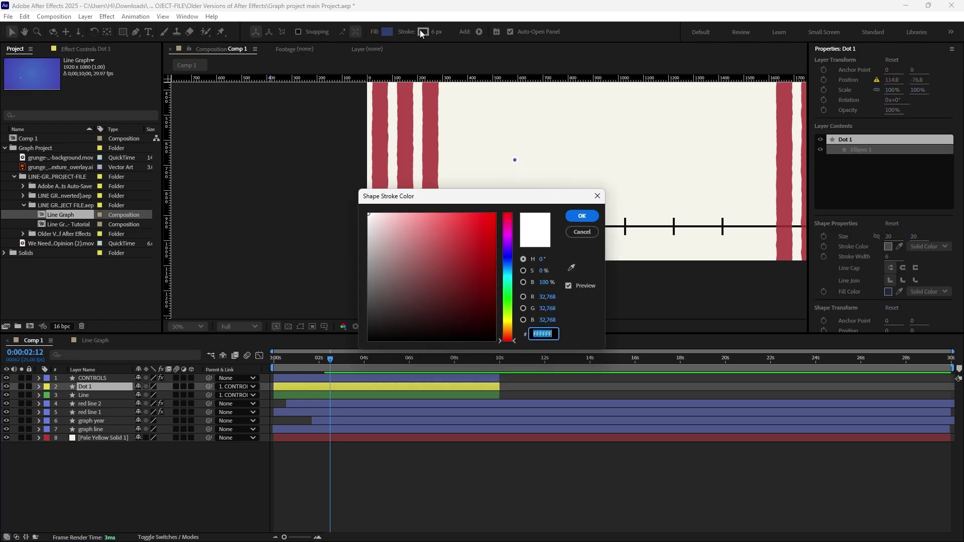
left_click(582, 215)
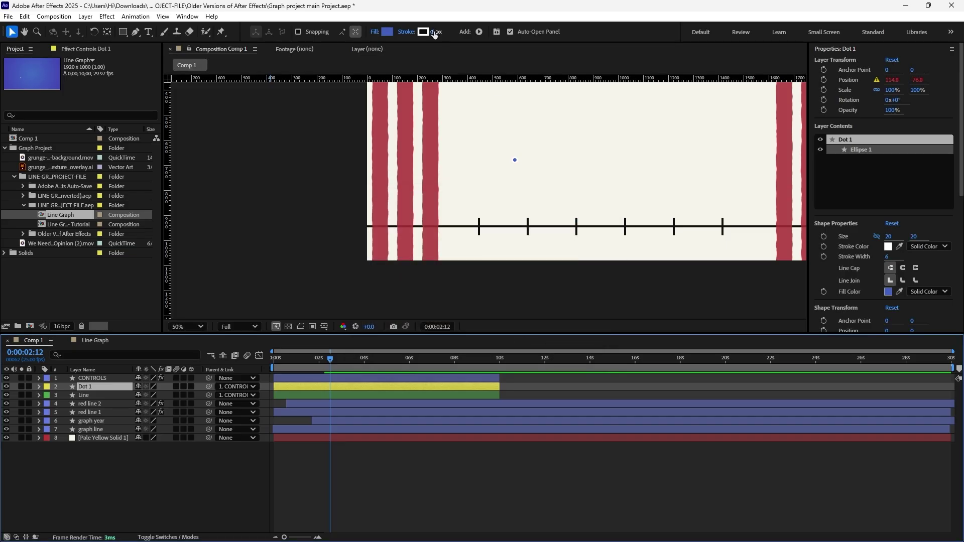
left_click(406, 32)
left_click(429, 250)
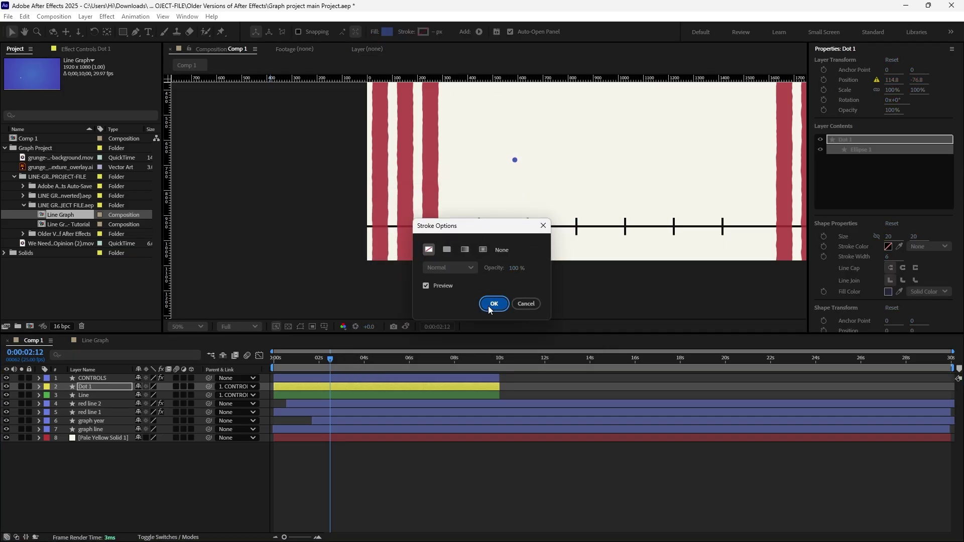
left_click(489, 305)
Step: Set only the width of Dot 1's ellipse path to 30
left_click(40, 387)
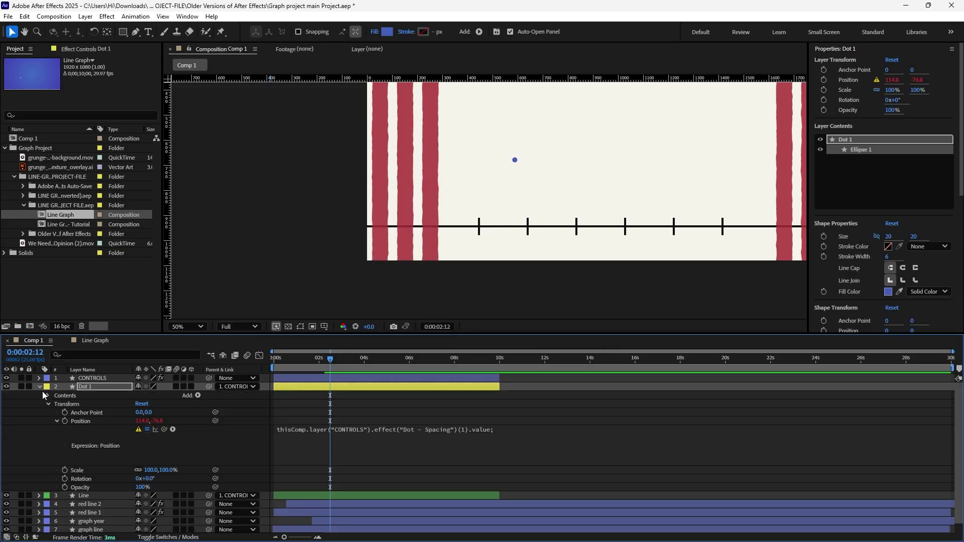
left_click(49, 403)
left_click(49, 396)
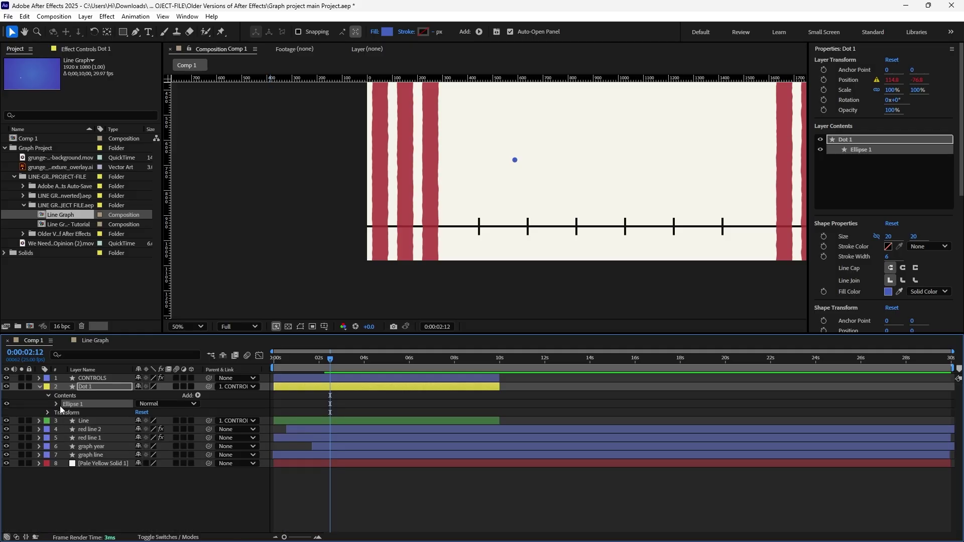
left_click(56, 405)
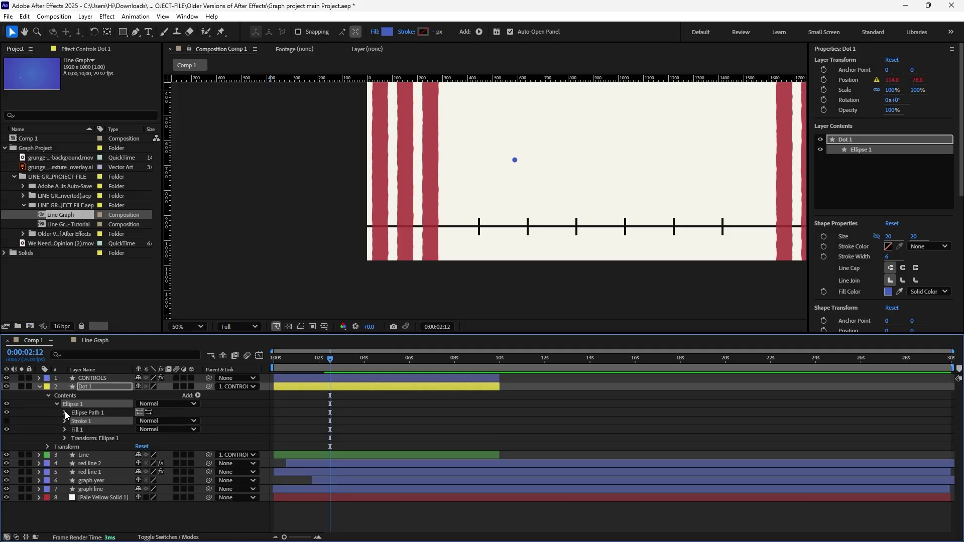
left_click(65, 412)
left_click(148, 421)
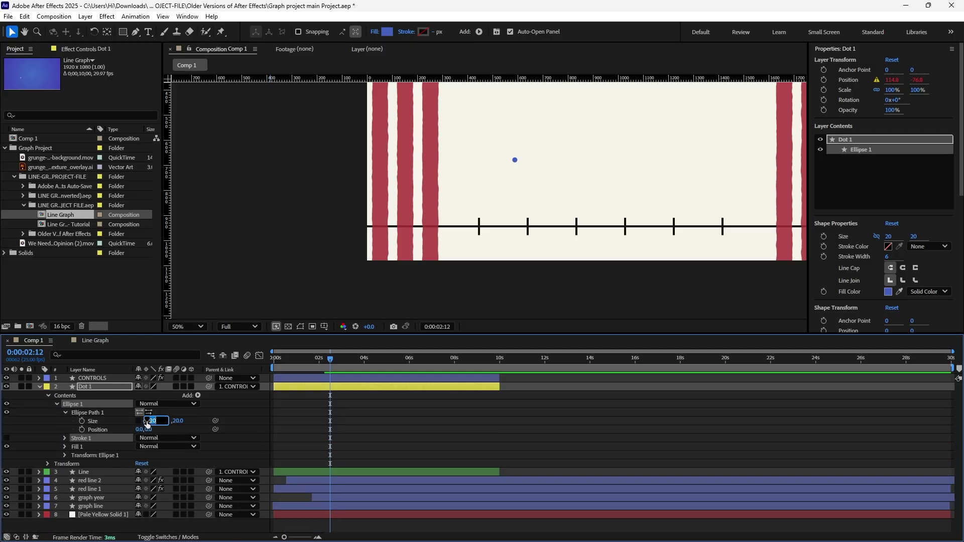
type("30")
key("Return")
Step: Change Dot 1's fill to a slightly lighter blue
left_click(388, 31)
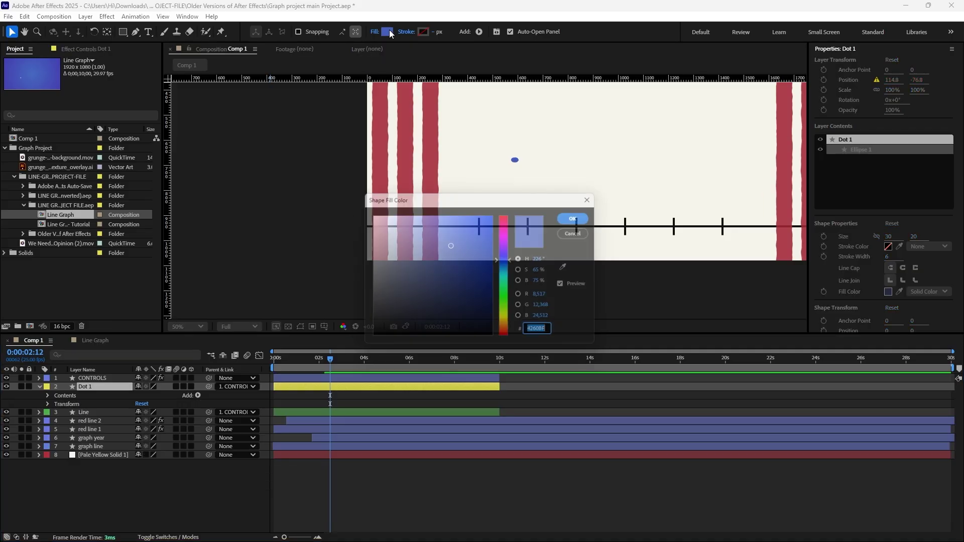
left_click(453, 247)
left_click(582, 216)
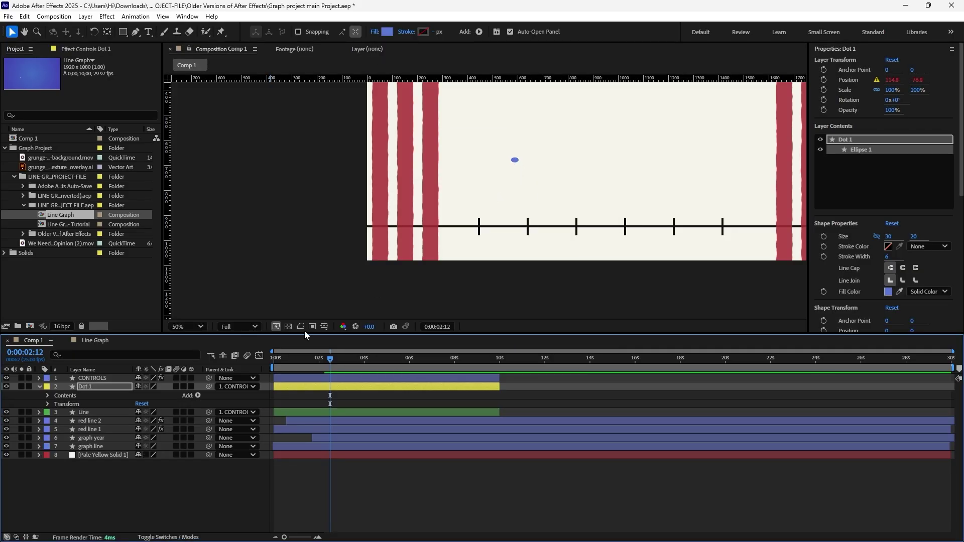
Step: Set Dot 1's ellipse path size to 30 by 30 with constrained proportions
left_click(48, 396)
left_click(68, 414)
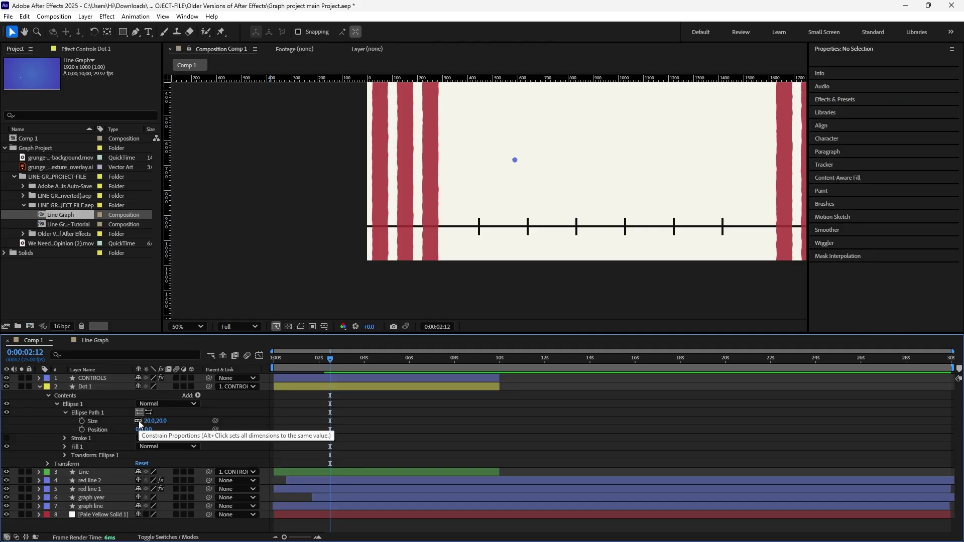
left_click(147, 422)
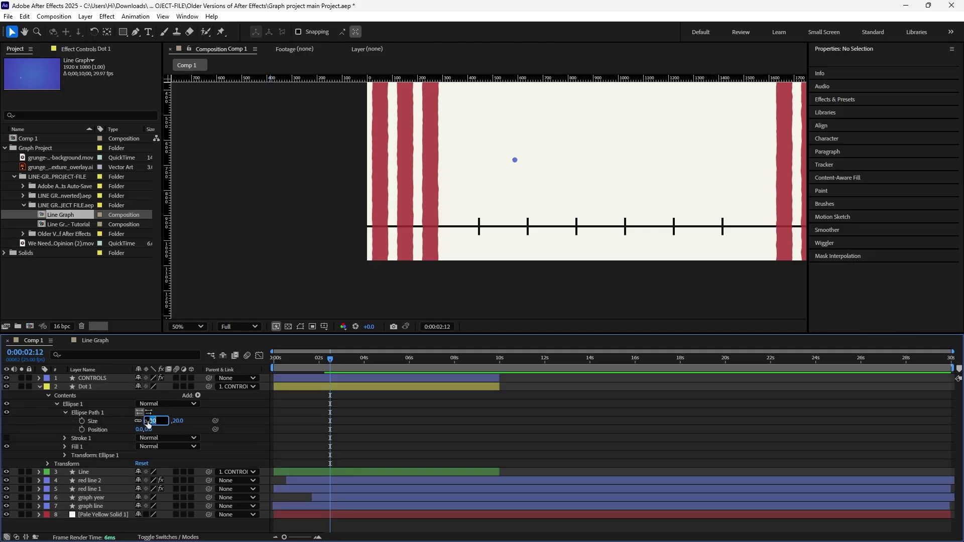
key("Return")
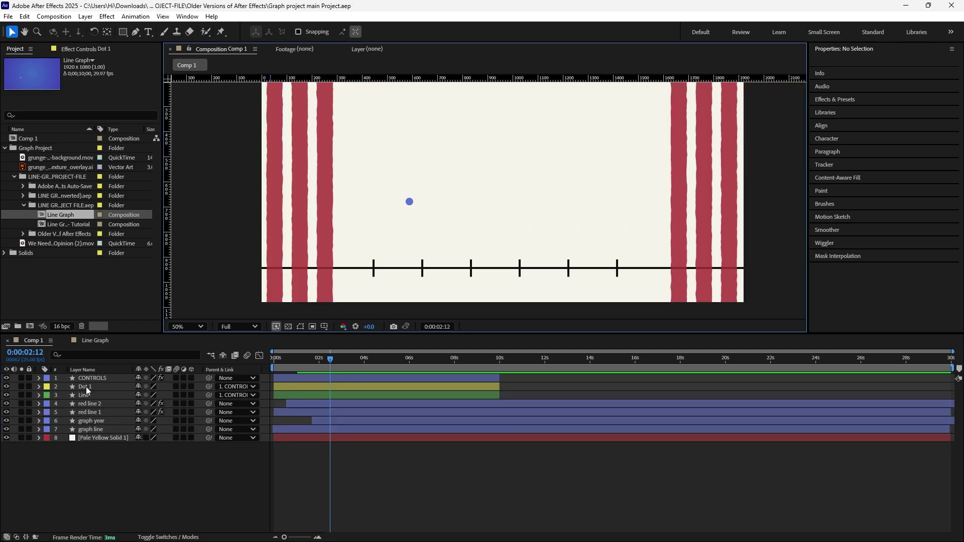
Step: Duplicate Dot 1 repeatedly until the dot layers run up to Dot 28
left_click(86, 387)
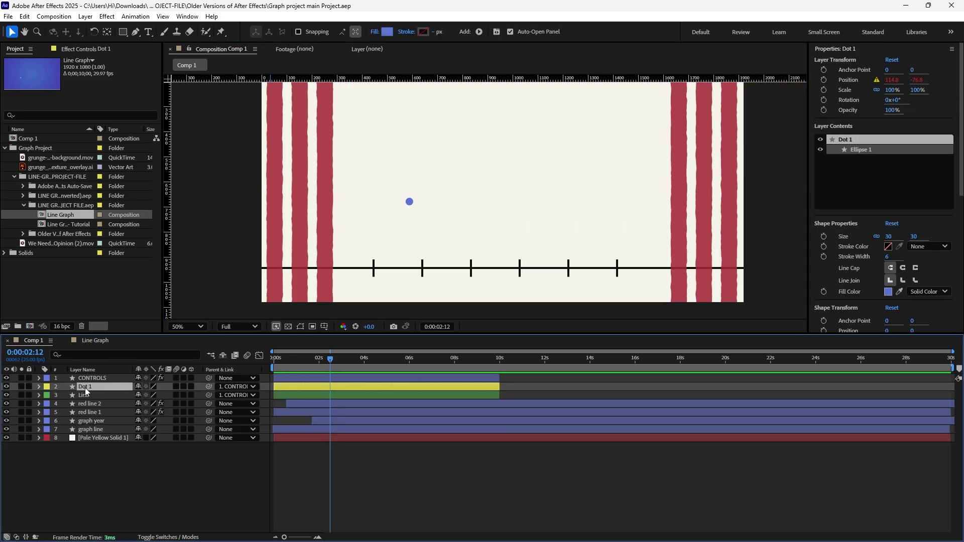
key("ctrl+d")
key("ctrl+d")
key("ctrl+d")
key("ctrl+d")
key("ctrl+d")
key("ctrl+d")
key("ctrl+d")
key("ctrl+d")
key("ctrl+d")
key("ctrl+d")
key("ctrl+d")
key("ctrl+d")
key("ctrl+d")
key("ctrl+d")
key("ctrl+d")
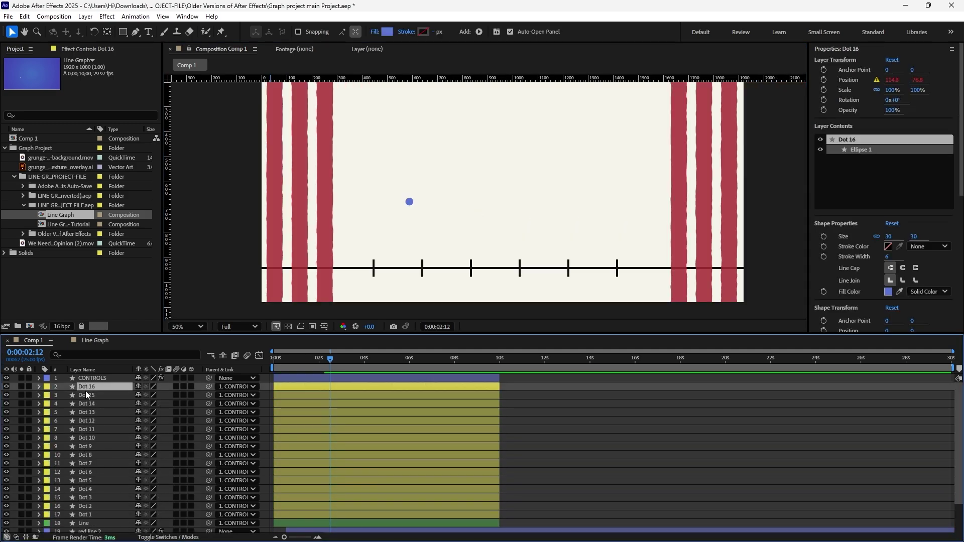
Step: Change the Line layer's stroke colour to the same blue as the dots
scroll(87, 486, "down", 5)
left_click(88, 486)
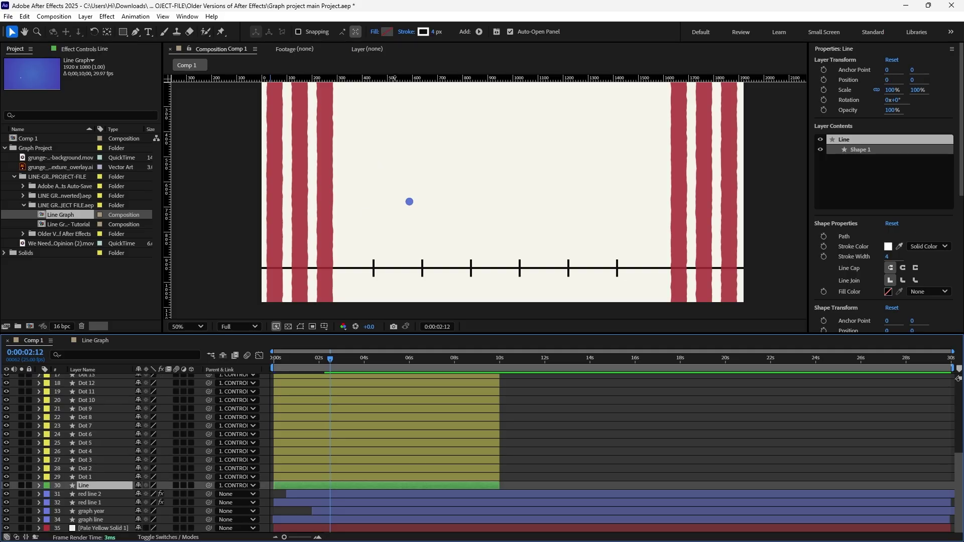
left_click(424, 31)
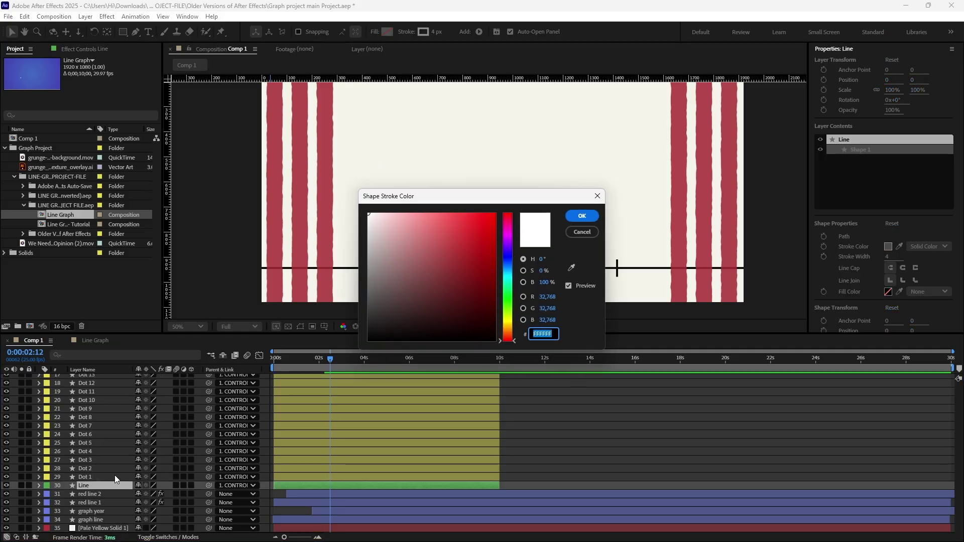
left_click(597, 195)
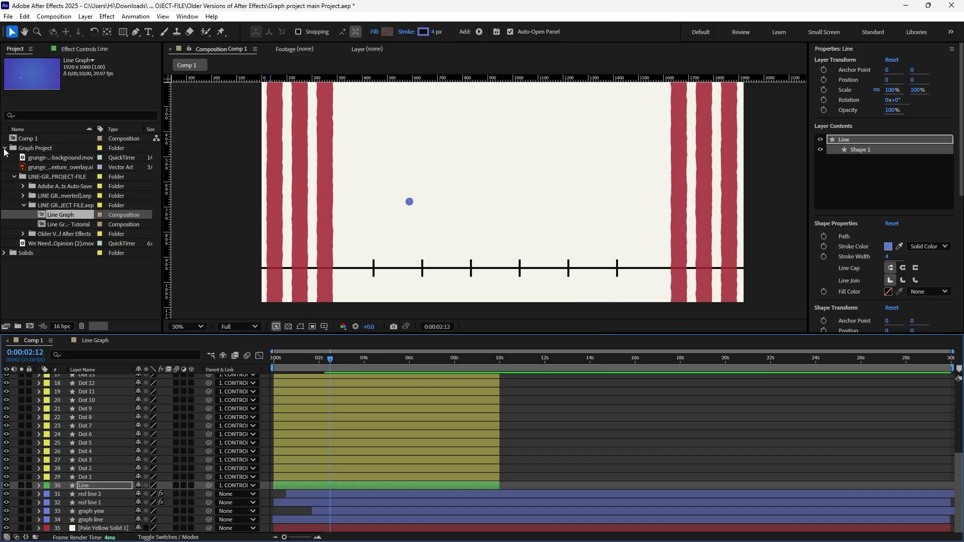
Step: Add the We Need..Opinion (2).mov reference clip directly beneath the Line layer, starting at the beginning of the composition
left_click_drag(59, 248, 500, 190)
scroll(500, 189, "down", 2)
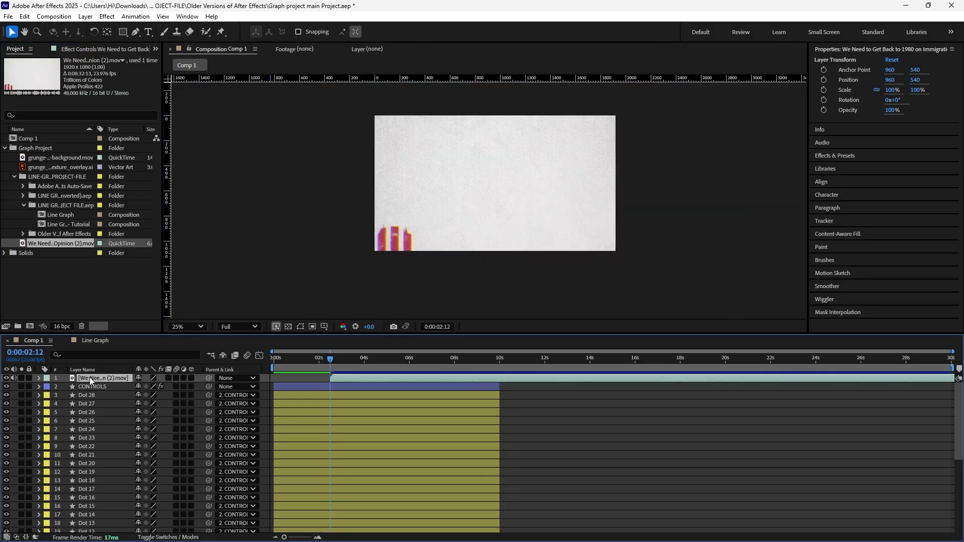
left_click_drag(89, 375, 99, 490)
key("alt+Home")
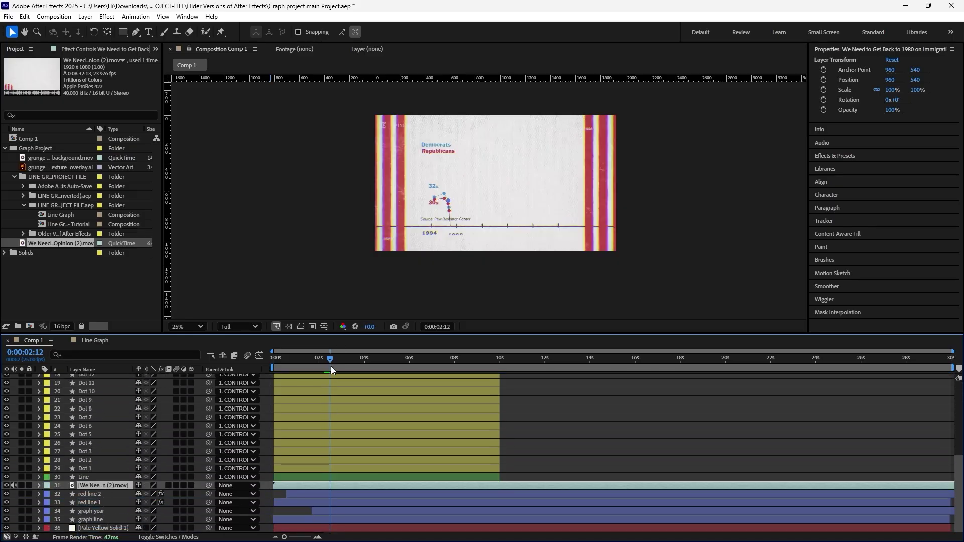
Step: At 0:00:09:00, place Dot 28 on the last blue point of the reference graph, beside the 83% label
left_click_drag(331, 360, 478, 360)
scroll(104, 417, "up", 6)
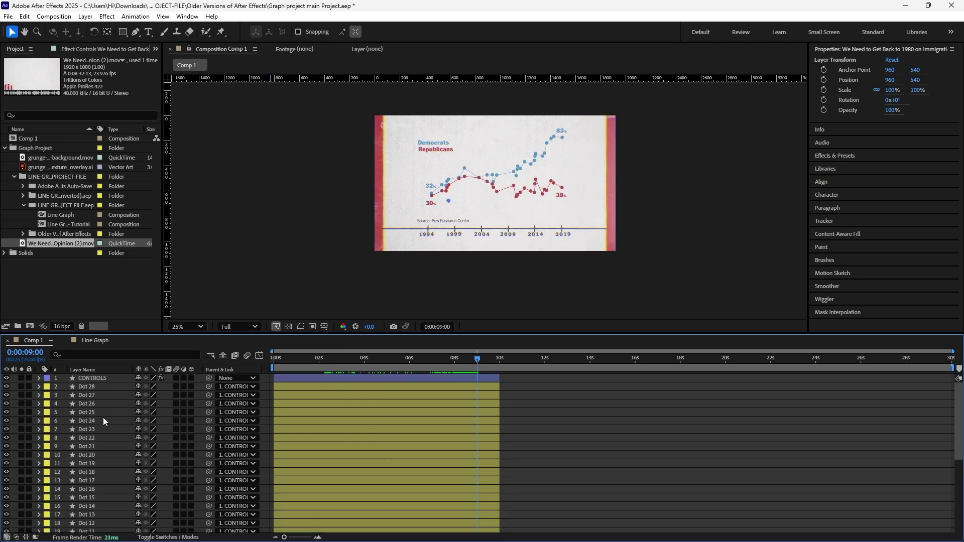
left_click(107, 388)
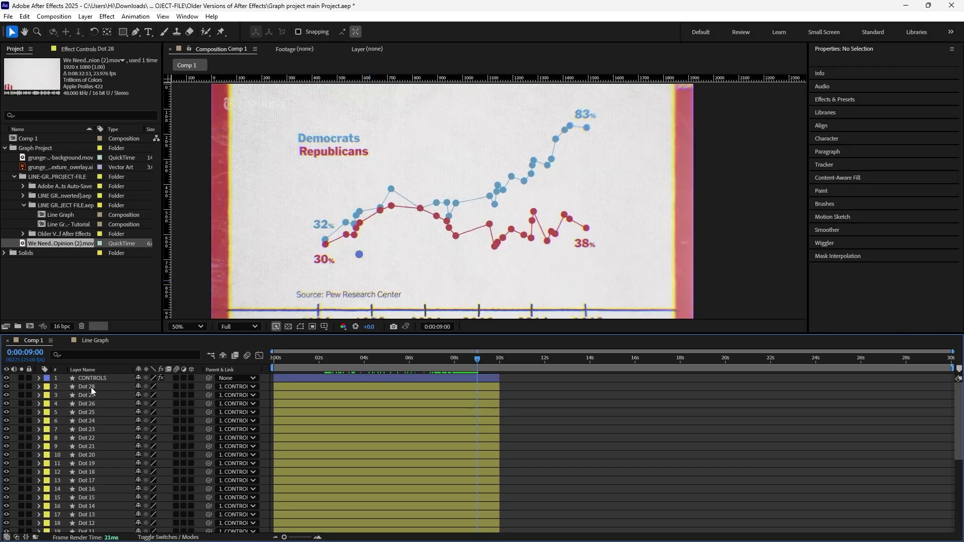
left_click(92, 387)
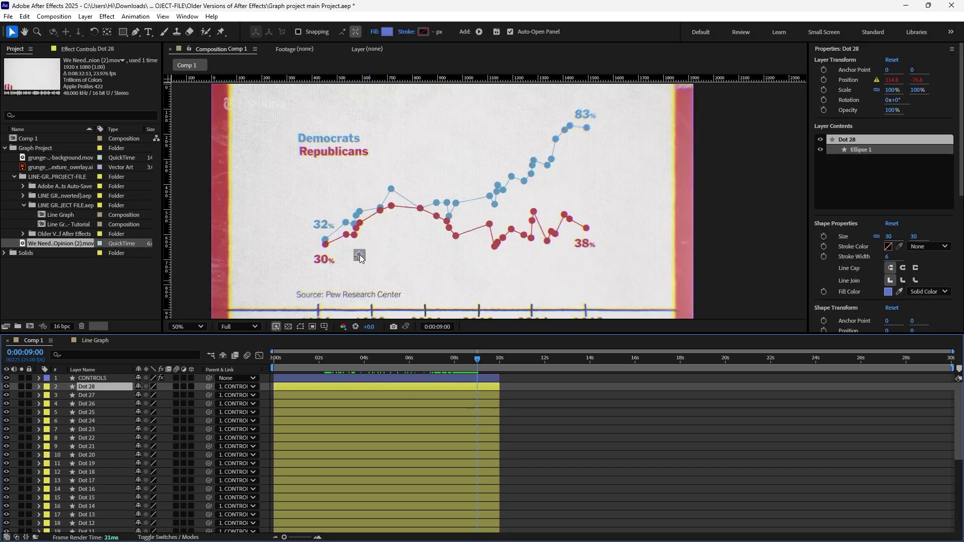
left_click_drag(359, 254, 587, 128)
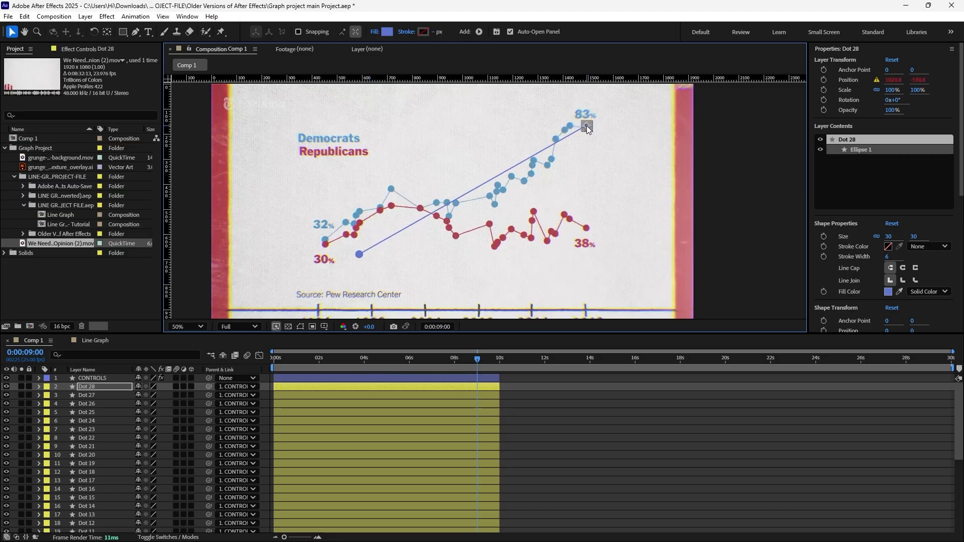
Step: Fine-tune Dot 28's position so it sits exactly on the last blue point of the reference graph
scroll(587, 126, "up", 2)
scroll(605, 122, "up", 1)
left_click_drag(632, 167, 457, 286)
left_click_drag(589, 134, 589, 146)
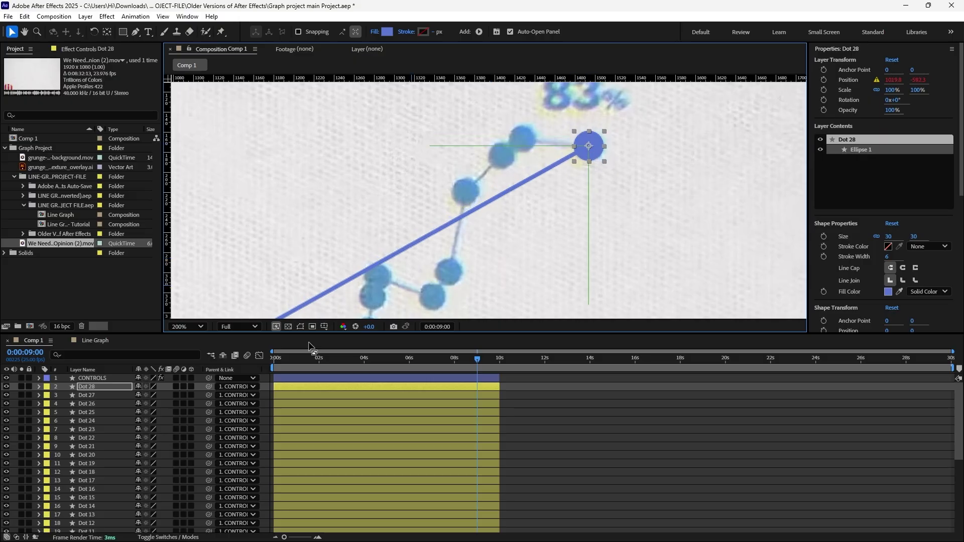
Step: Add a Position keyframe to all the dot layers, Dot 28 to Dot 1, at 0:00:09:00
scroll(113, 439, "down", 6)
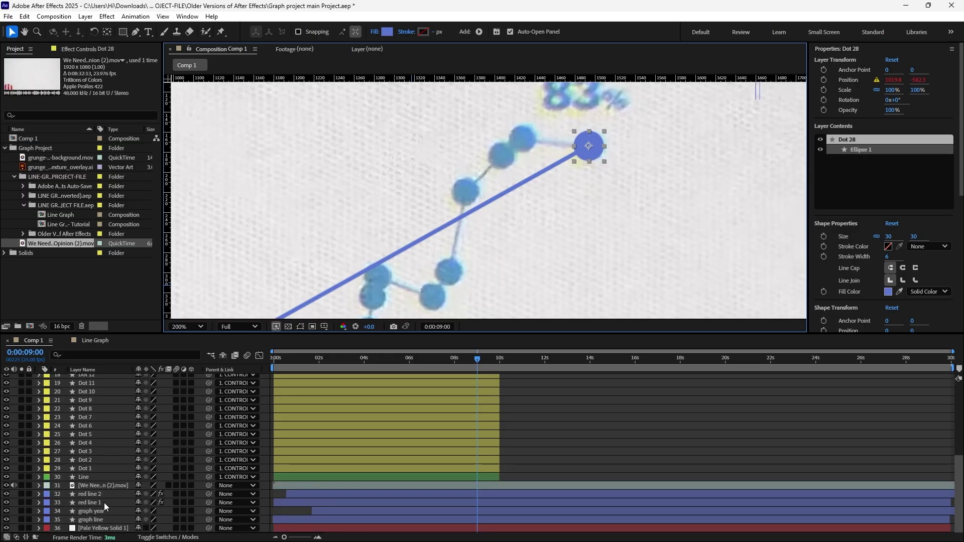
left_click(92, 469, "shift")
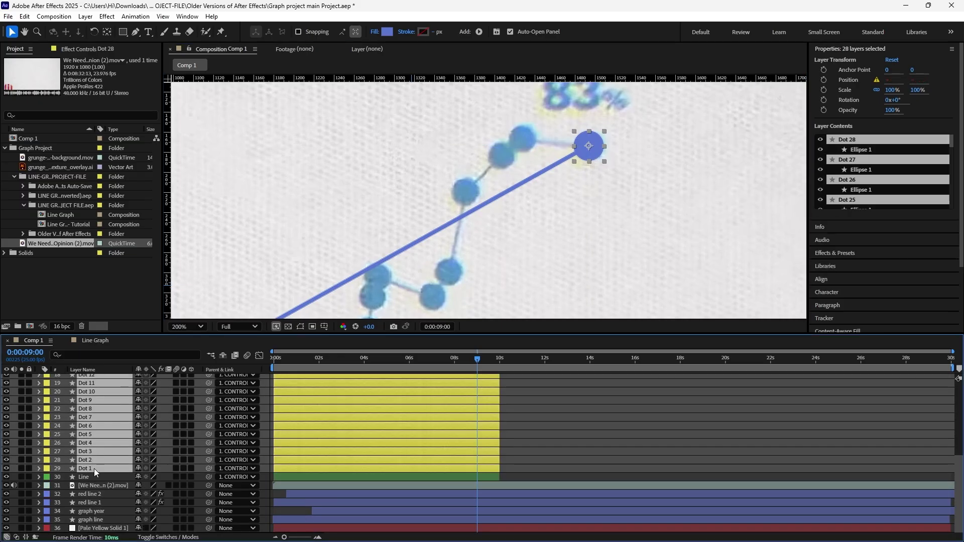
key("p")
left_click(64, 455)
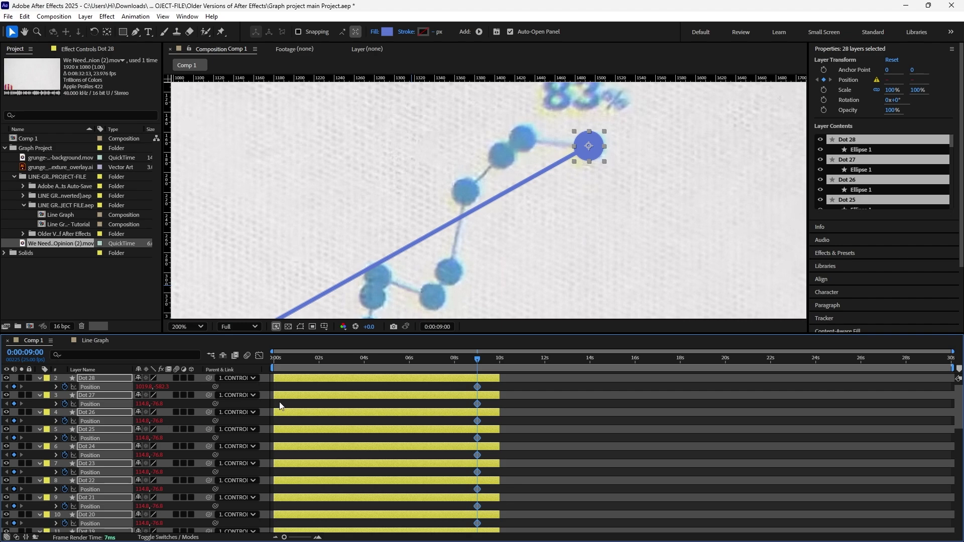
scroll(106, 439, "up", 1)
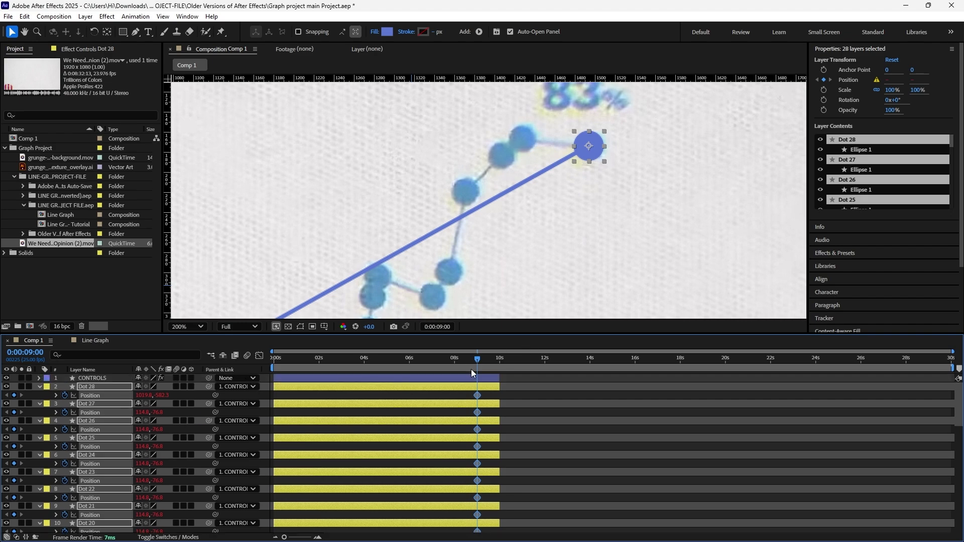
left_click(565, 424)
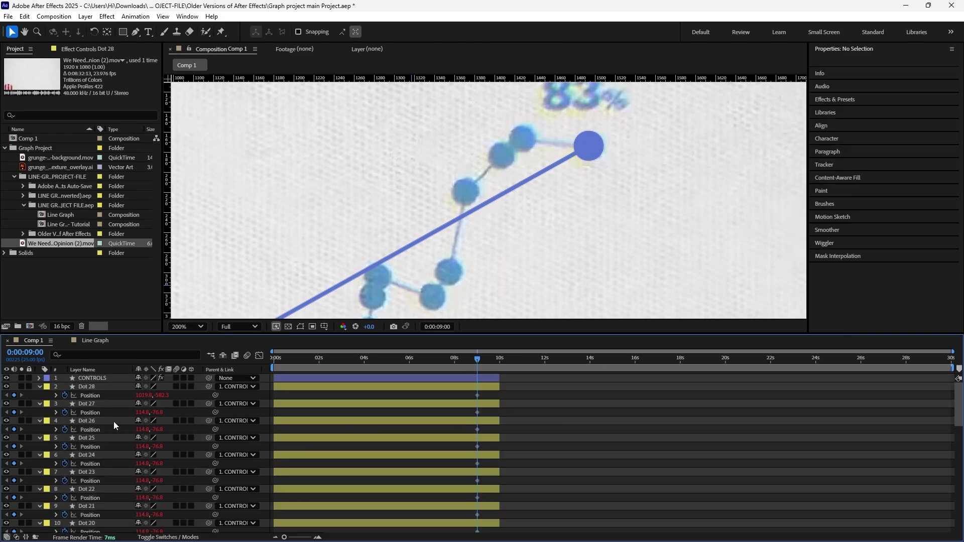
Step: Place Dot 27 on the blue reference point just before the last one
left_click(93, 404)
scroll(628, 234, "down", 4)
scroll(427, 263, "down", 2)
scroll(389, 269, "up", 2)
left_click_drag(371, 281, 460, 240)
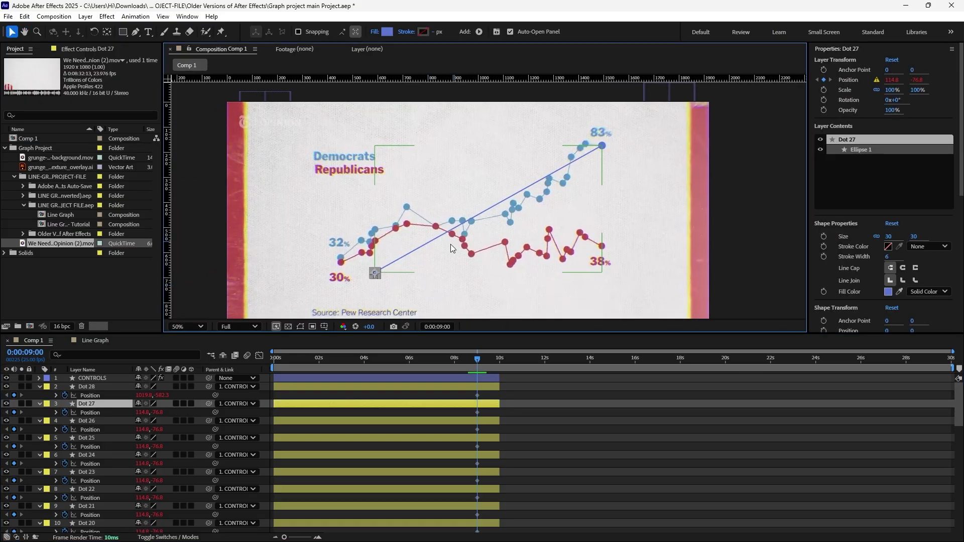
left_click_drag(375, 272, 586, 145)
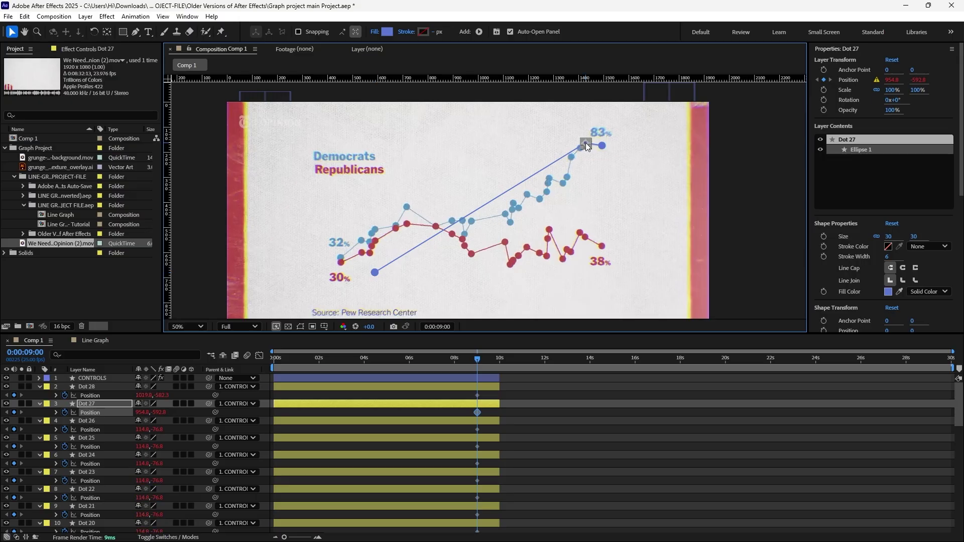
Step: Place Dots 26 down to 1 on the remaining blue reference points, working back to the first point beside the 32% label
left_click_drag(585, 142, 533, 144)
left_click(497, 180)
left_click_drag(511, 181, 511, 183)
left_click(88, 506)
scroll(96, 496, "down", 2)
left_click_drag(322, 273, 418, 221)
left_click(99, 489)
left_click(90, 507)
left_click_drag(322, 272, 412, 233)
left_click_drag(322, 272, 398, 220)
left_click_drag(322, 273, 383, 226)
left_click_drag(322, 272, 354, 207)
left_click_drag(322, 272, 343, 224)
left_click_drag(322, 272, 321, 229)
left_click_drag(322, 272, 316, 235)
left_click_drag(322, 272, 317, 242)
left_click_drag(322, 273, 308, 241)
left_click_drag(322, 272, 287, 257)
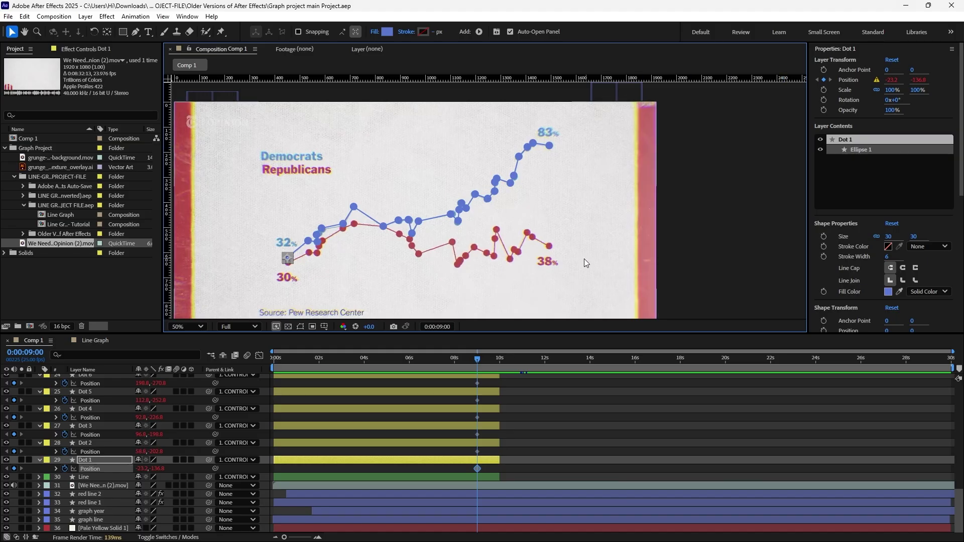
Step: Add a Position keyframe to all 28 dot layers at 0:00:01:17
left_click_drag(478, 357, 311, 371)
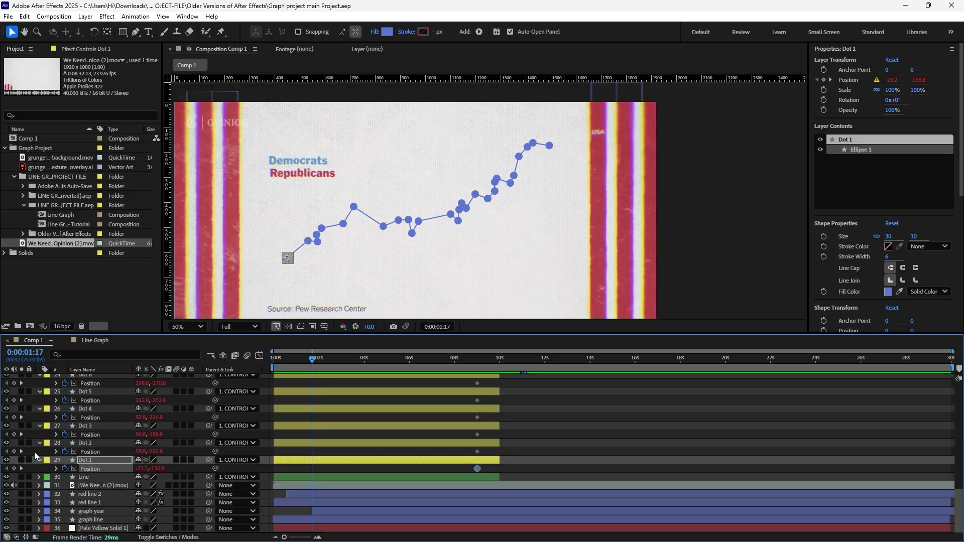
left_click(14, 452)
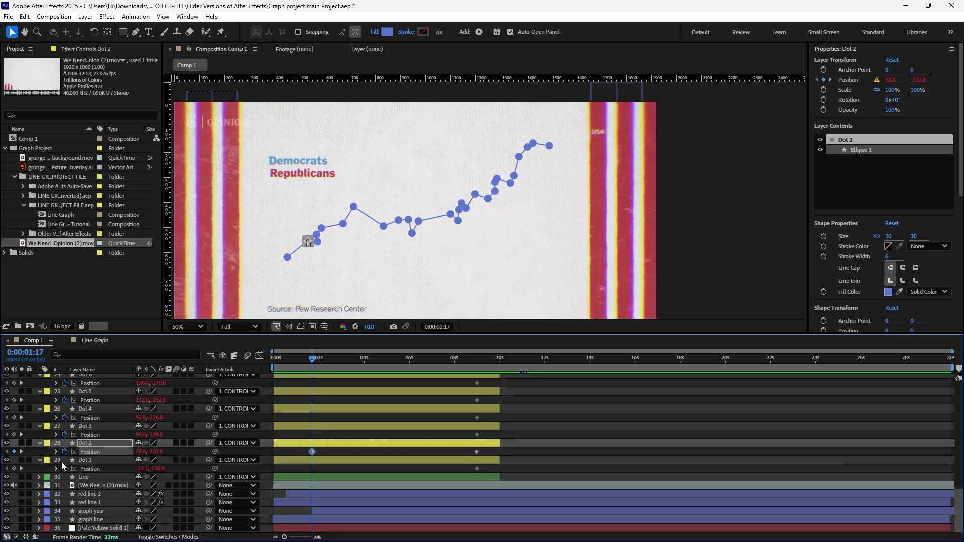
left_click(88, 469)
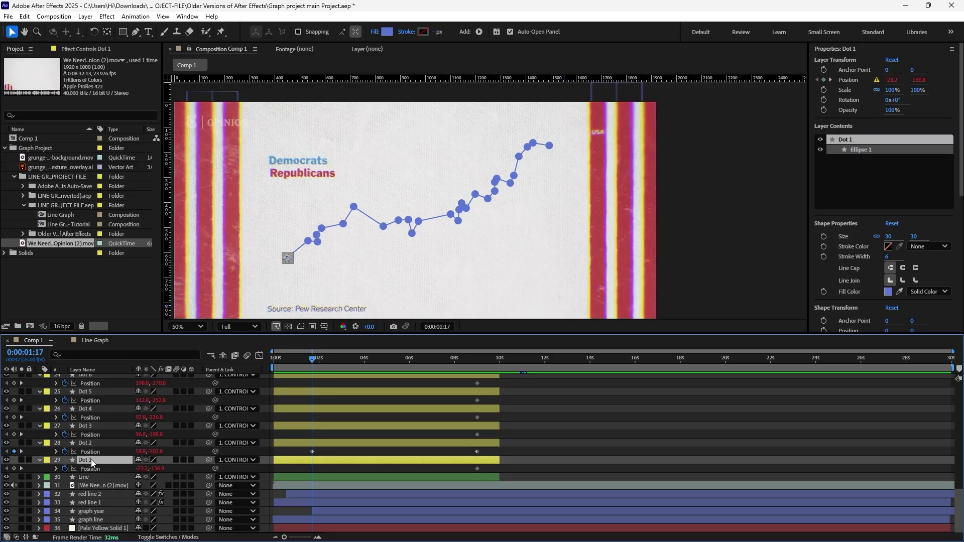
scroll(92, 459, "up", 10)
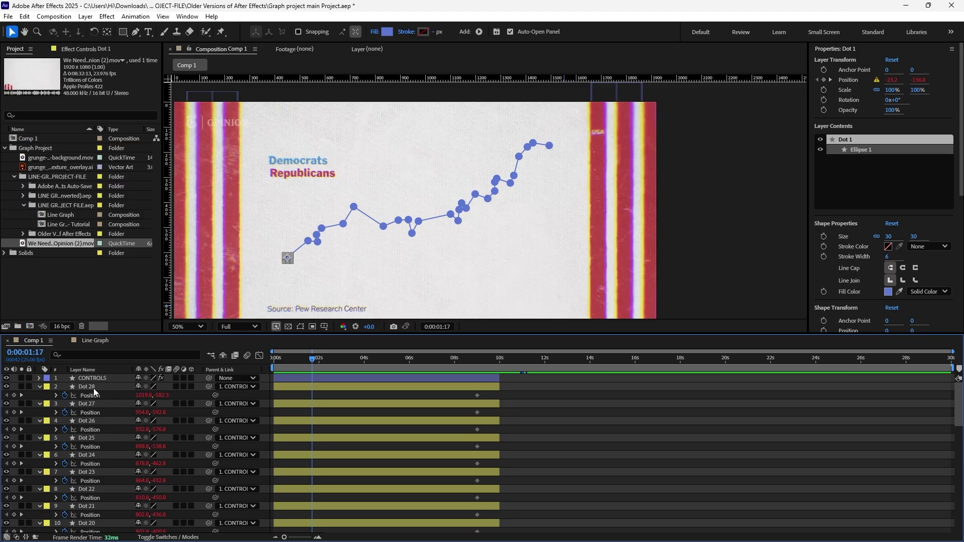
left_click(94, 388, "shift")
left_click(14, 396)
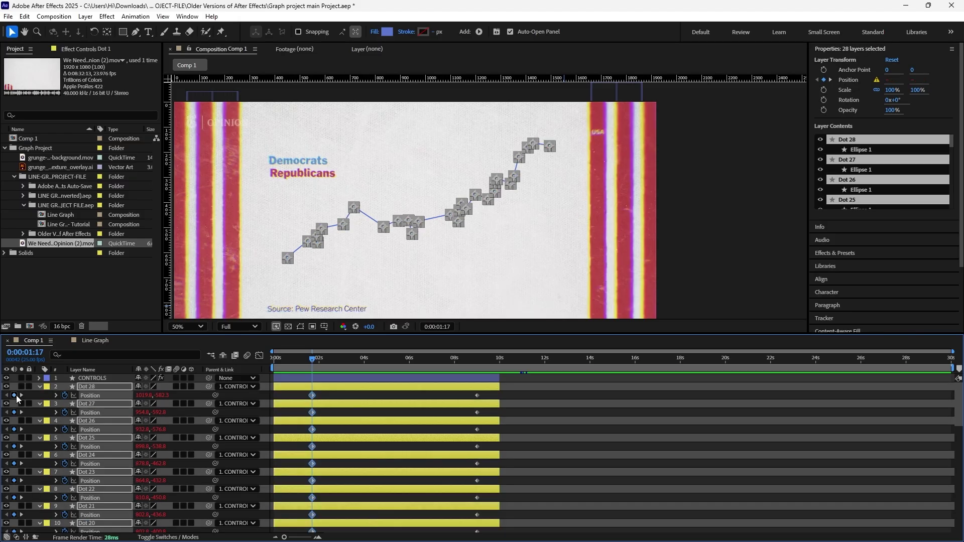
key("comma")
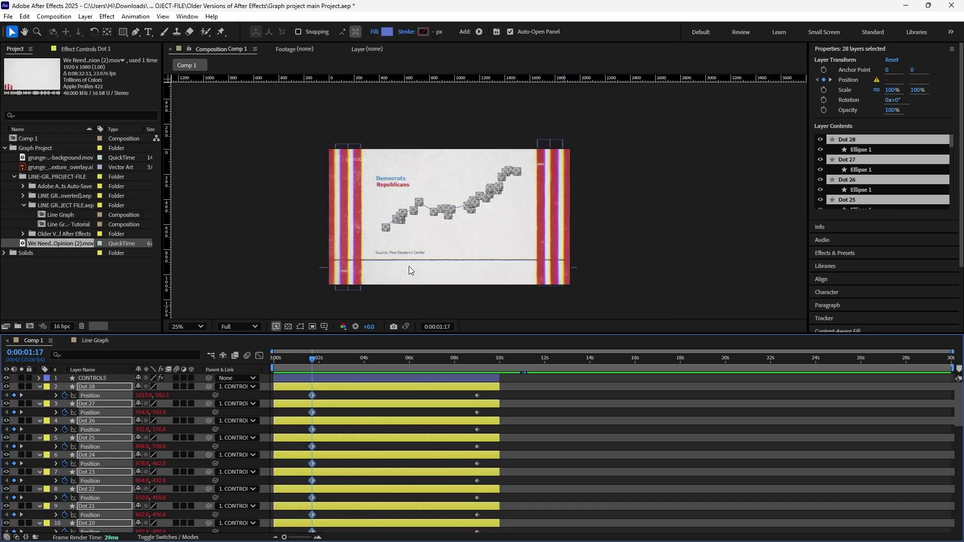
left_click(169, 431)
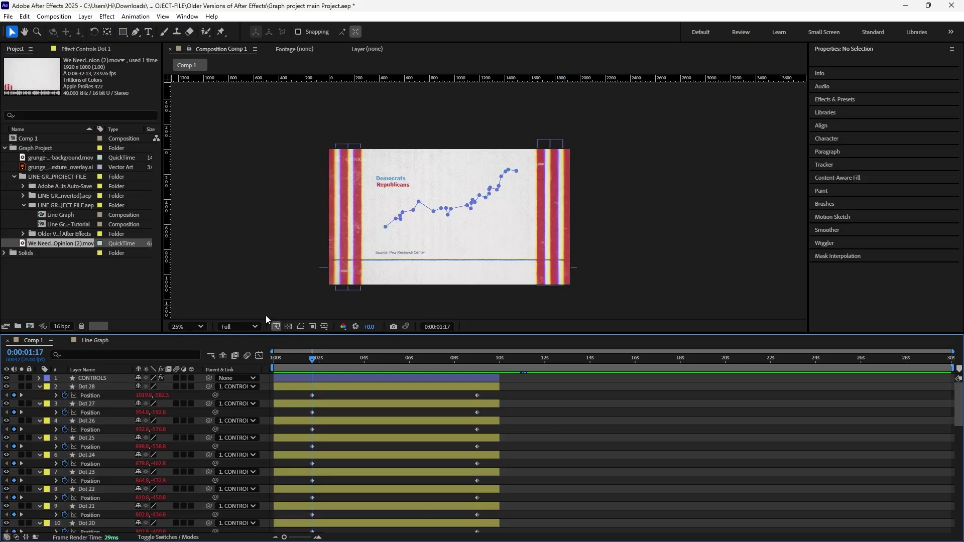
Step: At 0:00:01:17, move every dot down into a row just below the graph's horizontal axis line
scroll(131, 455, "down", 10)
key("period")
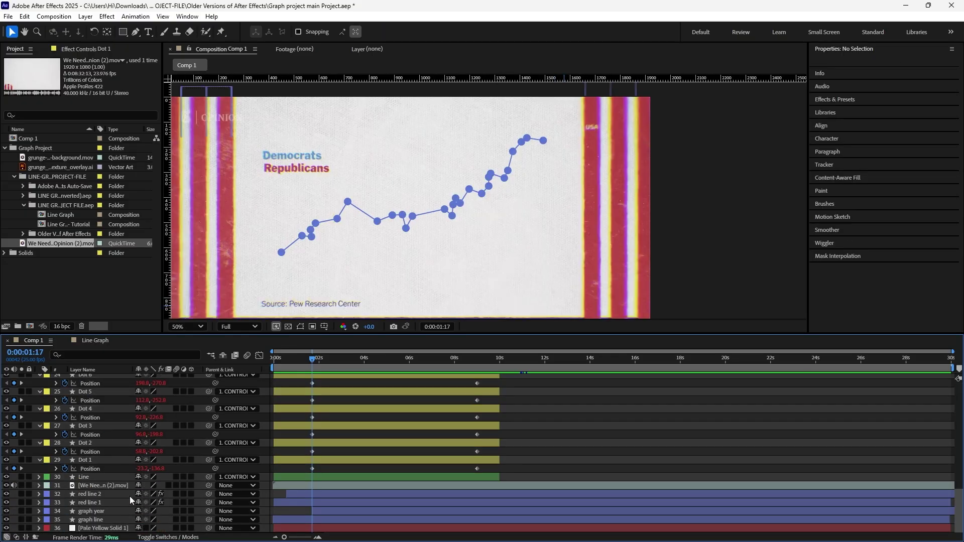
left_click(89, 459)
key("comma")
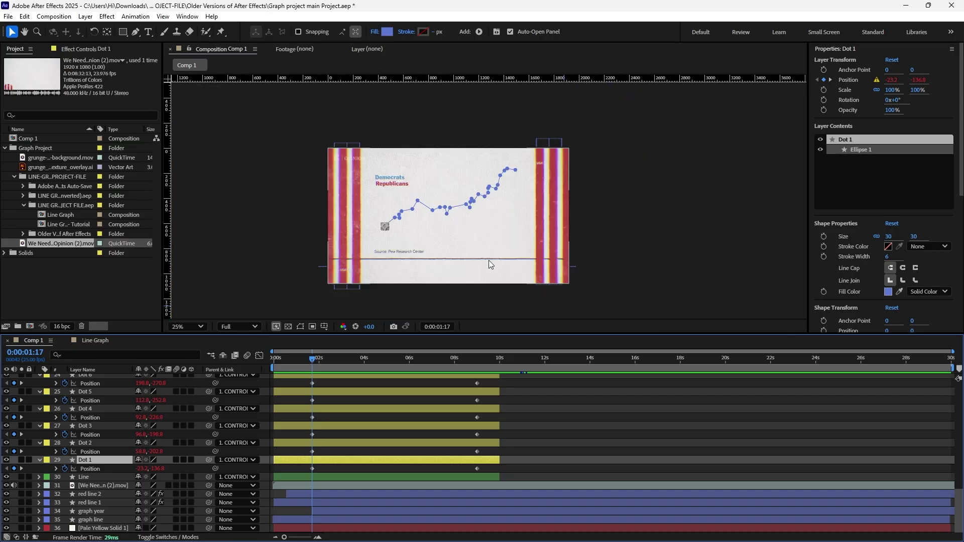
scroll(426, 240, "up", 2)
left_click_drag(343, 212, 326, 305)
left_click_drag(364, 196, 342, 306)
left_click_drag(373, 196, 361, 303)
left_click_drag(454, 175, 443, 301)
left_click_drag(516, 165, 521, 294)
left_click_drag(551, 139, 553, 288)
scroll(108, 438, "up", 8)
left_click_drag(570, 123, 578, 285)
left_click_drag(605, 93, 612, 290)
left_click_drag(575, 104, 581, 286)
scroll(589, 296, "up", 1)
left_click(557, 261)
Step: Try to shorten the rise of Dot 1 and Dot 2 by moving their end Position keyframes to just after 0:00:02:00
scroll(107, 438, "down", 10)
scroll(426, 240, "down", 1)
left_click_drag(477, 469, 323, 468)
left_click_drag(477, 451, 333, 452)
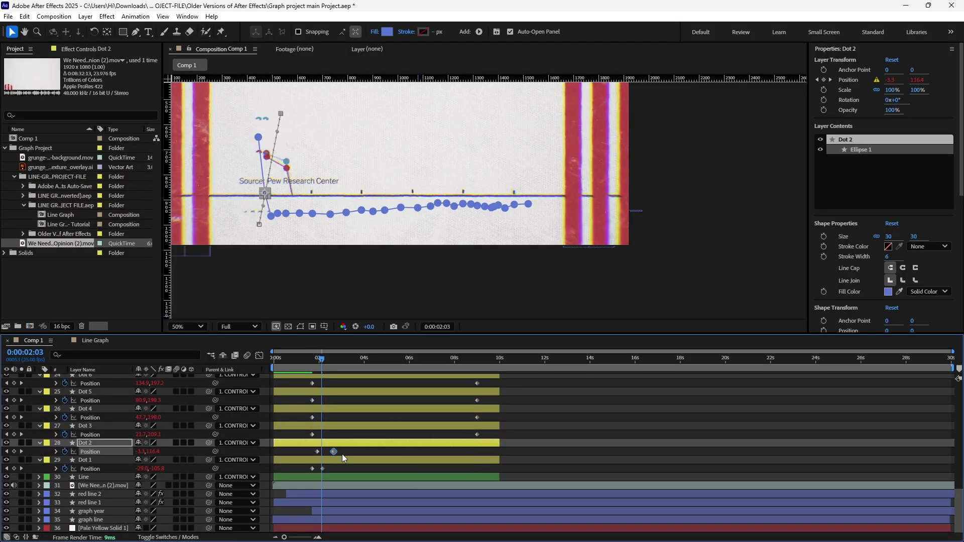
key("ctrl+z")
key("ctrl+z")
Step: Stagger the start and end Position keyframes of the dots so they rise one after another from Dot 1 to Dot 28
left_click(10, 469)
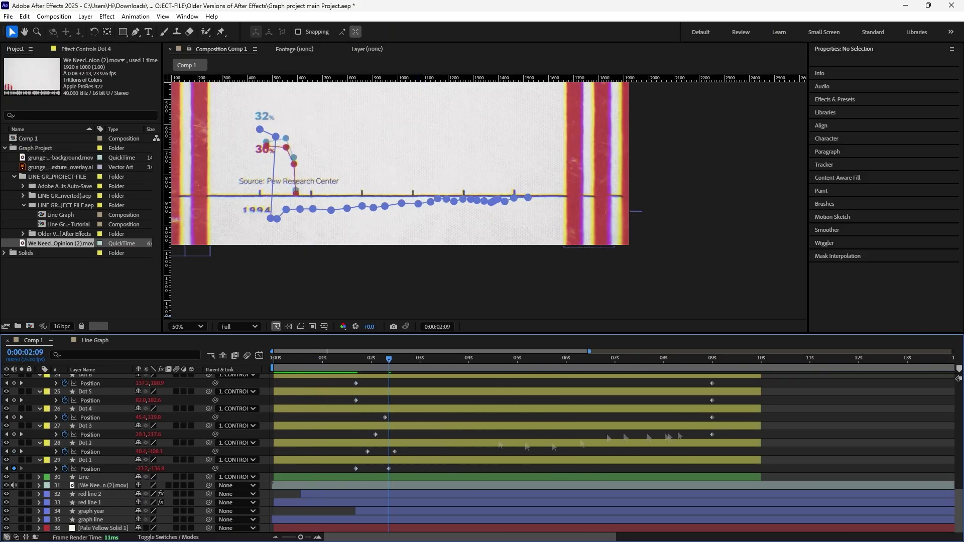
left_click_drag(712, 435, 402, 435)
left_click_drag(356, 400, 398, 402)
scroll(442, 427, "up", 2)
left_click_drag(712, 418, 446, 419)
scroll(467, 437, "up", 9)
left_click_drag(489, 446, 580, 446)
left_click_drag(488, 430, 587, 431)
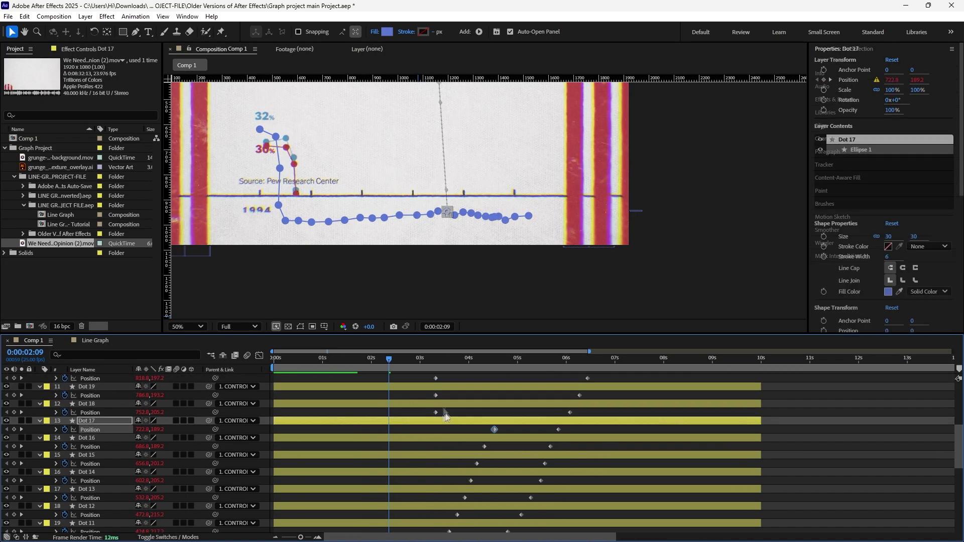
left_click_drag(490, 430, 569, 430)
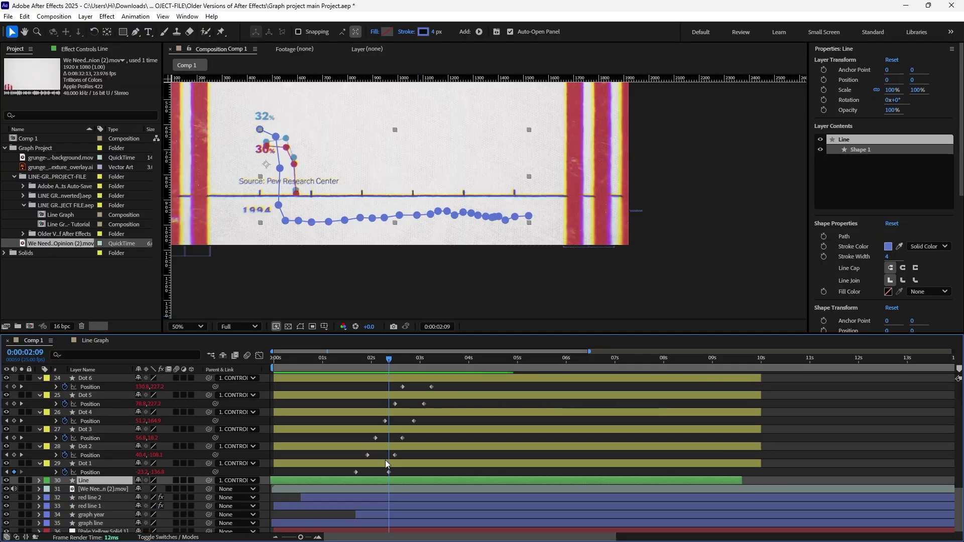
Step: Move the dots' end keyframes later to lengthen each rise, and apply Easy Ease to all their Position keyframes
left_click(467, 423)
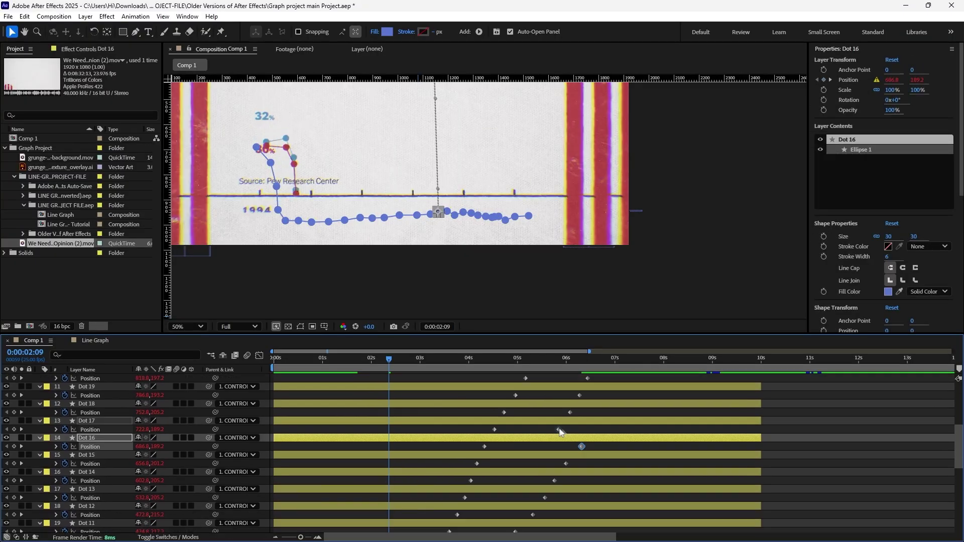
left_click(584, 464)
scroll(585, 469, "down", 5)
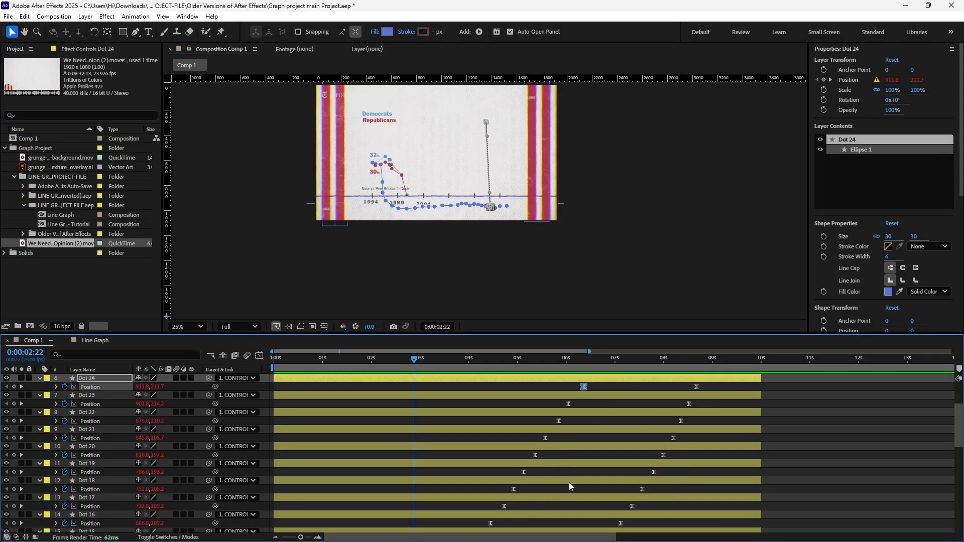
left_click(821, 456)
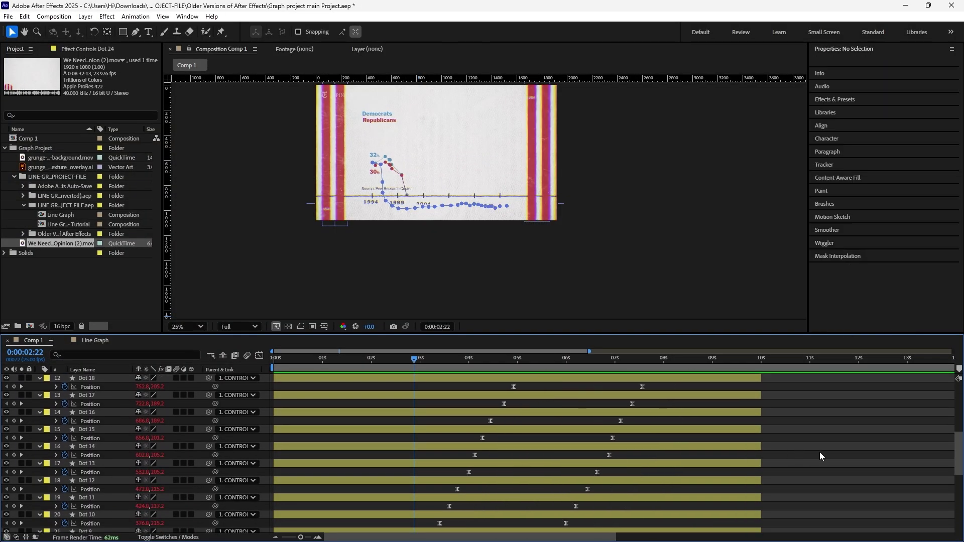
Step: Move the end Position keyframes of Dot 14 and Dot 13 slightly earlier so they follow the even stagger
key("grave")
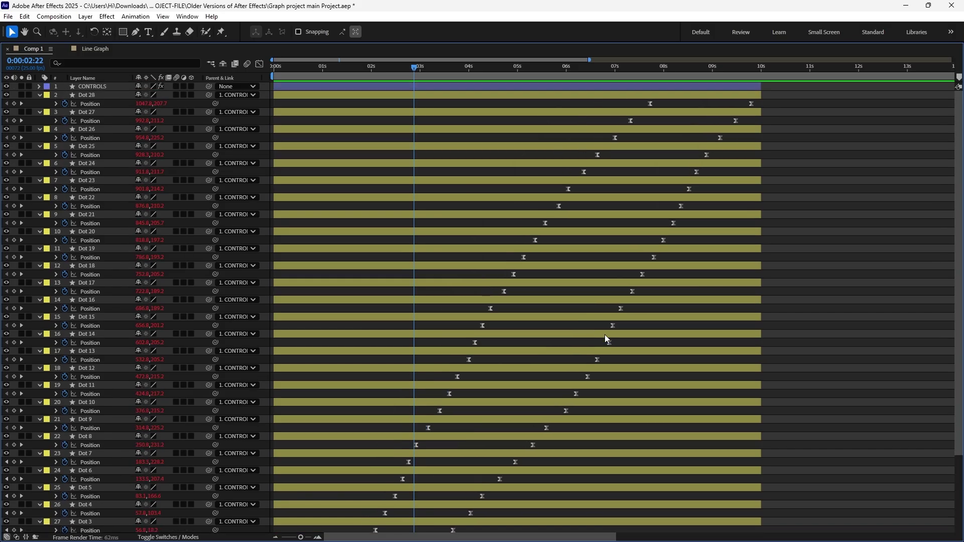
left_click_drag(608, 343, 595, 359)
scroll(537, 389, "down", 5)
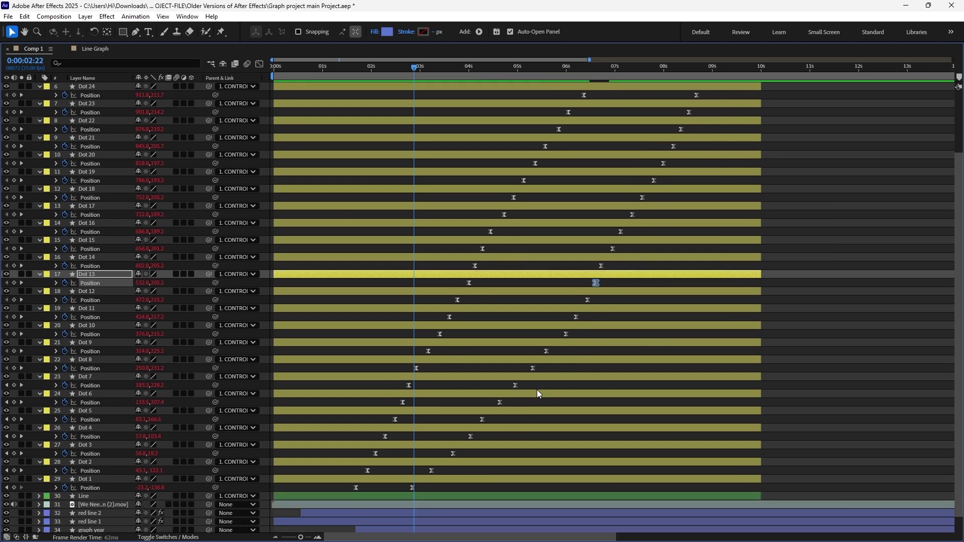
Step: Lengthen the ease handles of all the dots' Position keyframes in the speed graph for a smoother start and stop
left_click_drag(331, 466, 776, 59)
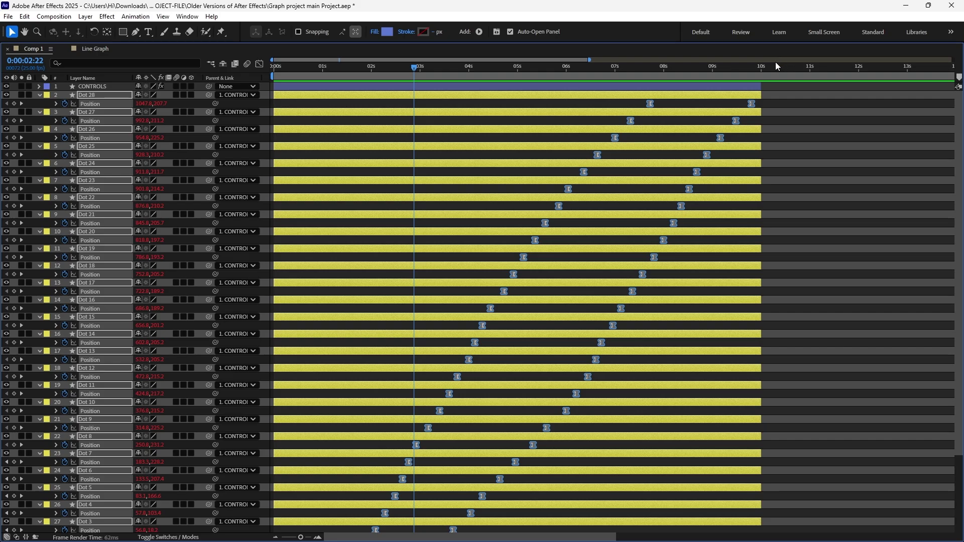
key("minus")
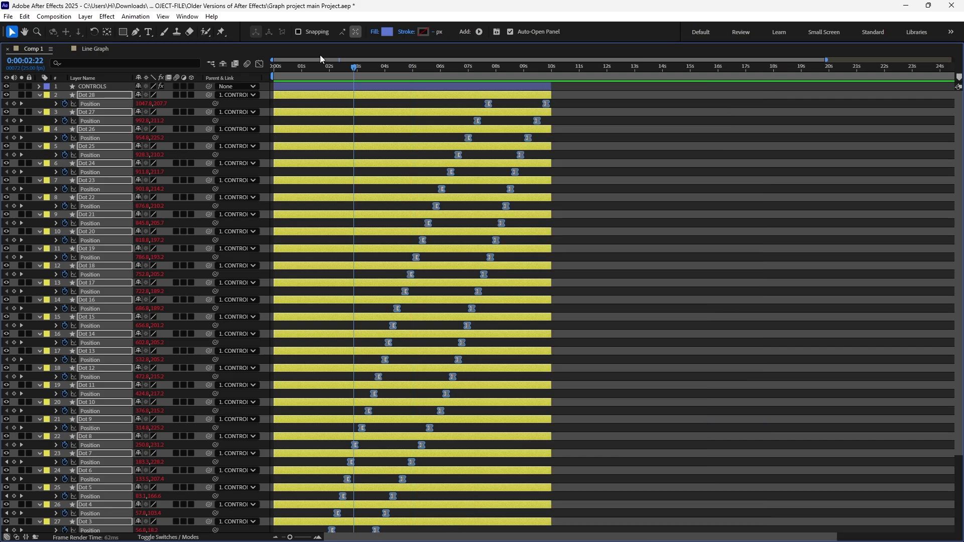
left_click(259, 64)
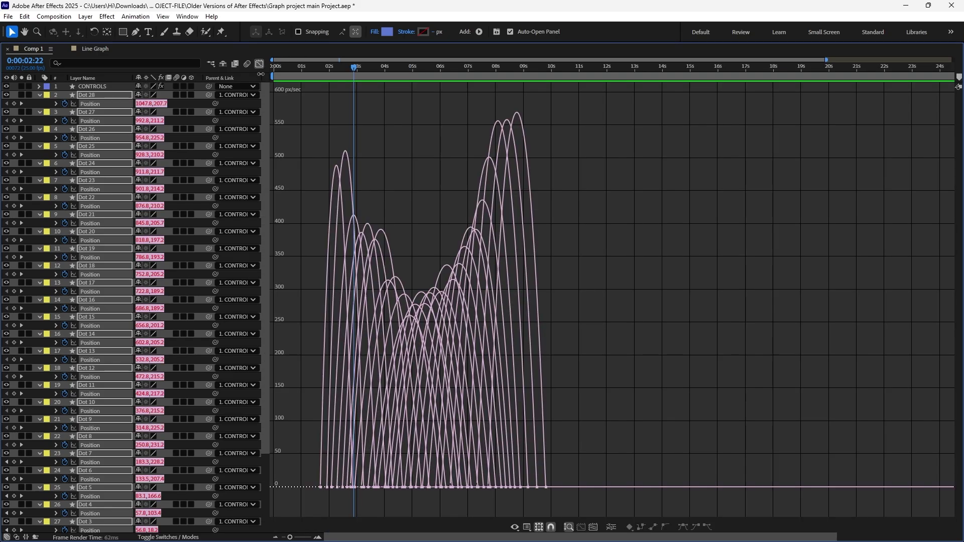
scroll(601, 436, "up", 1)
left_click_drag(557, 459, 296, 500)
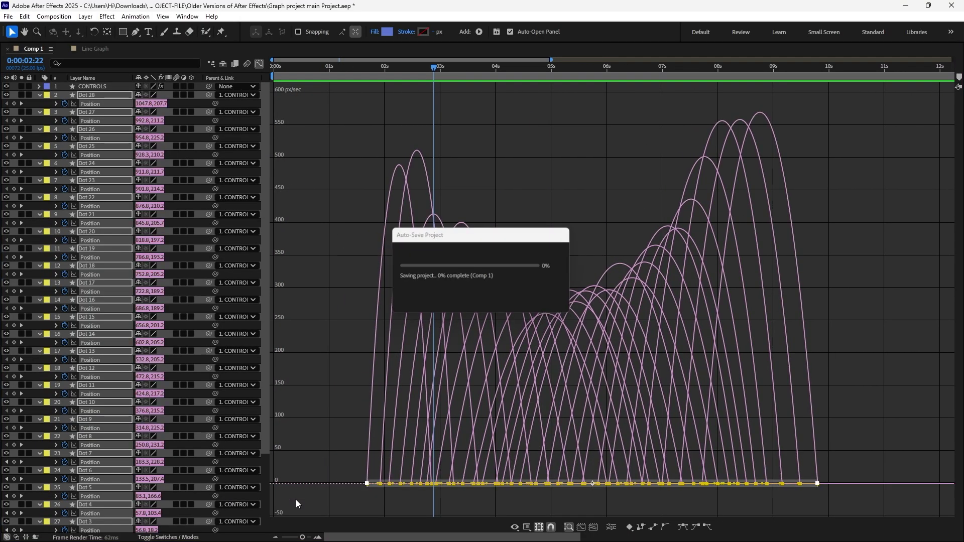
scroll(377, 492, "up", 6)
left_click_drag(415, 485, 480, 486)
scroll(802, 479, "down", 6)
scroll(900, 482, "up", 6)
left_click_drag(733, 486, 653, 455)
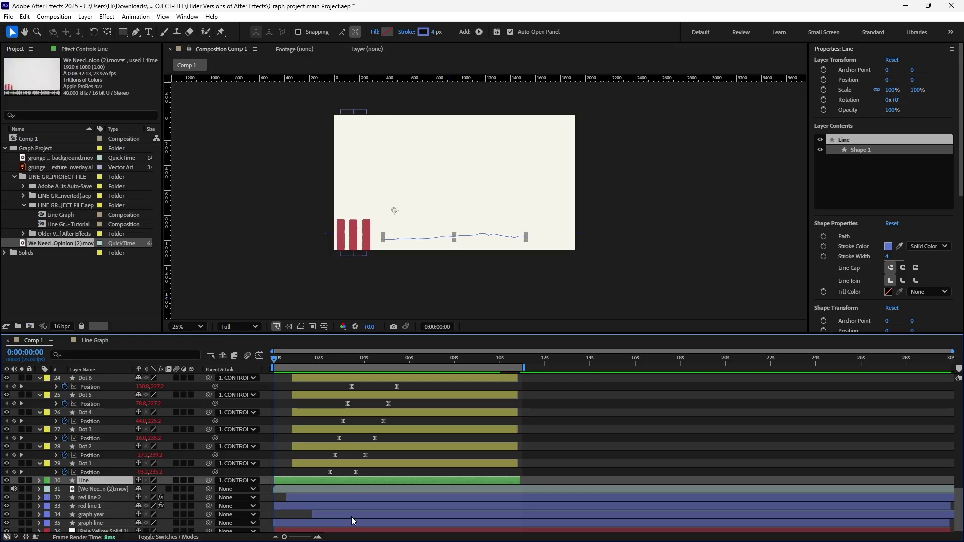
Step: Play back the dot and line animation, and go to 0:00:03:21 to check the rising graph
key("space")
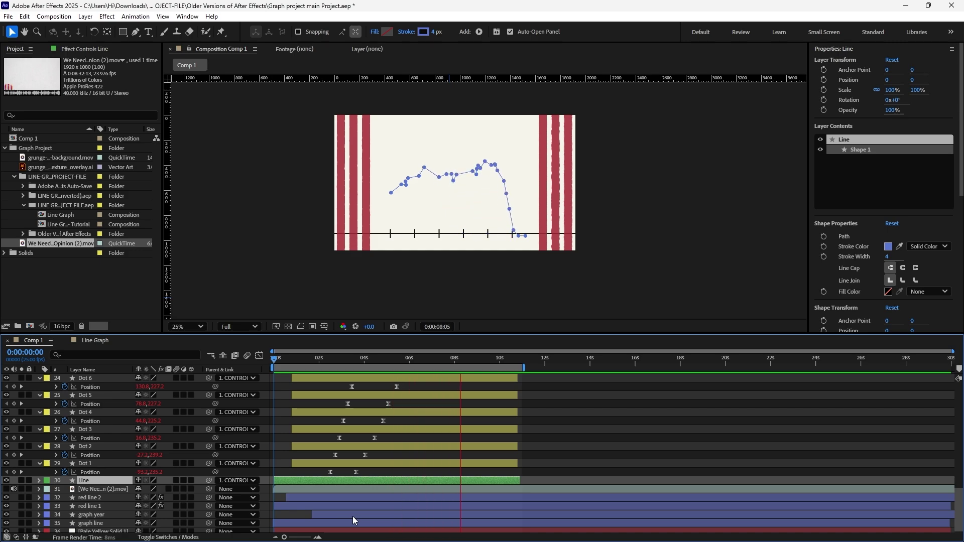
key("space")
left_click(361, 359)
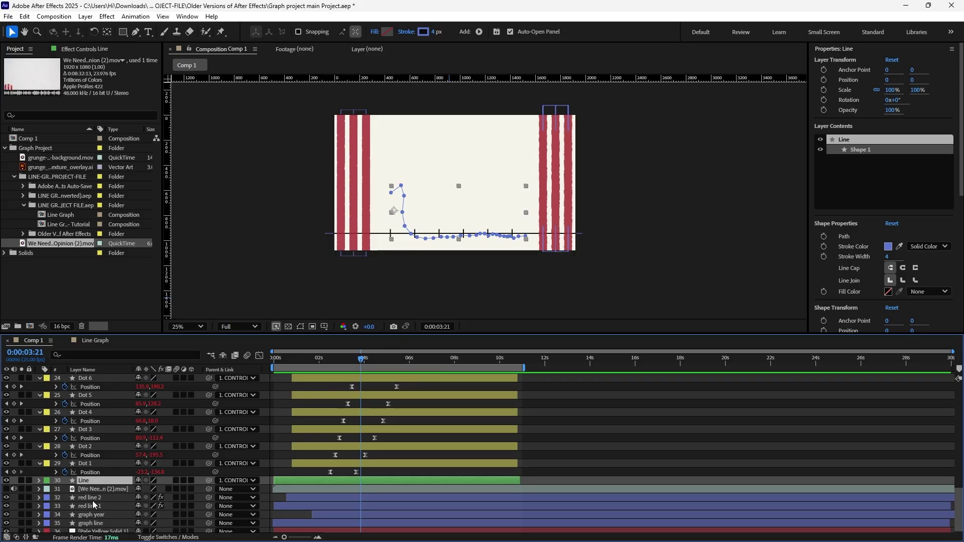
scroll(94, 508, "down", 1)
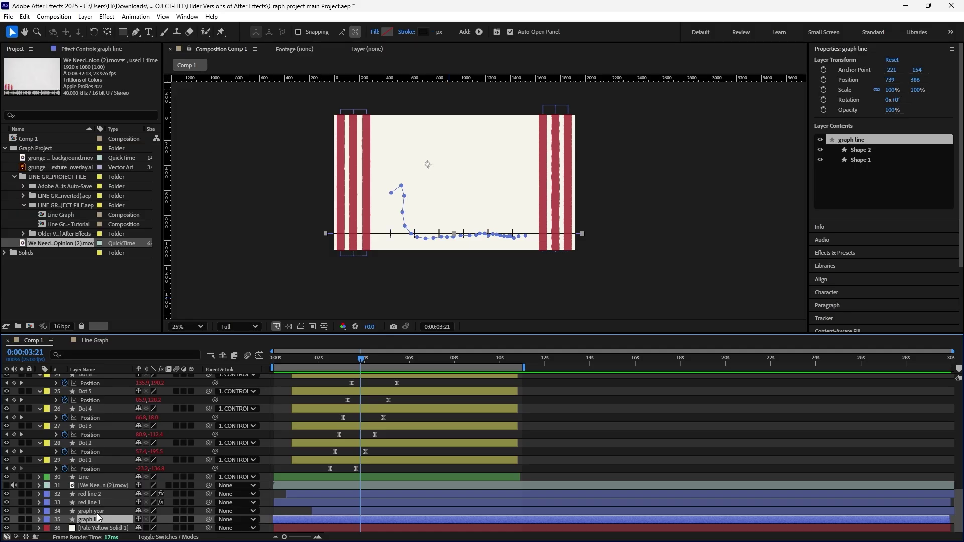
Step: Raise the graph year and graph line layers together, bringing graph year to Position 450.5, 882.0
left_click(99, 511, "ctrl")
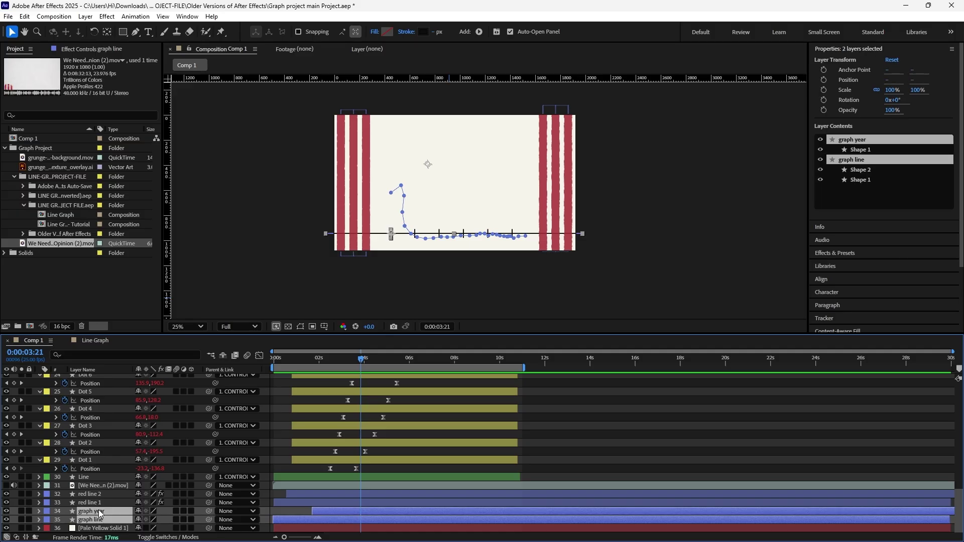
key("p")
left_click_drag(158, 520, 130, 523)
key("Up")
key("Up")
key("Up")
key("Up")
key("Up")
key("Up")
key("Up")
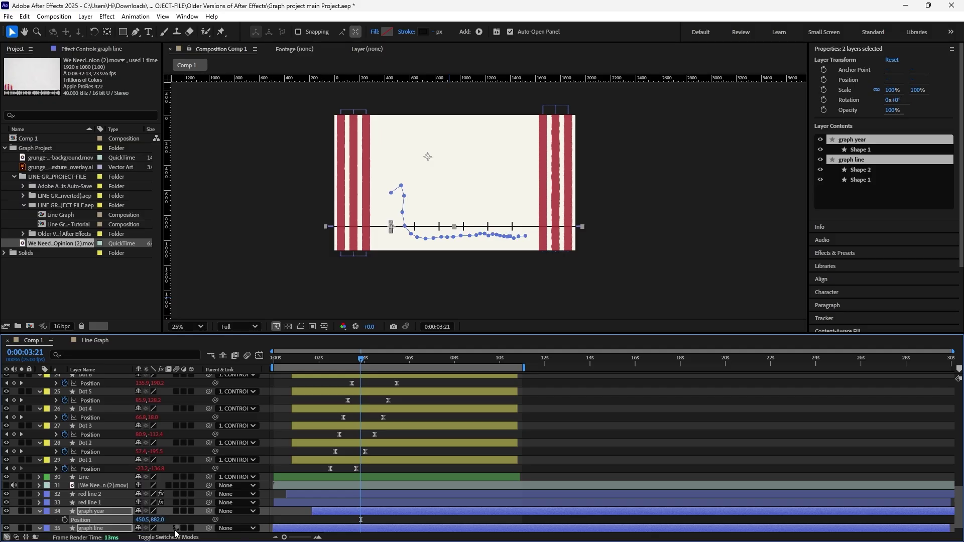
Step: Try to pre-compose the graph year and graph line layers and rename the resulting pre-composition
right_click(107, 514)
left_click(150, 445)
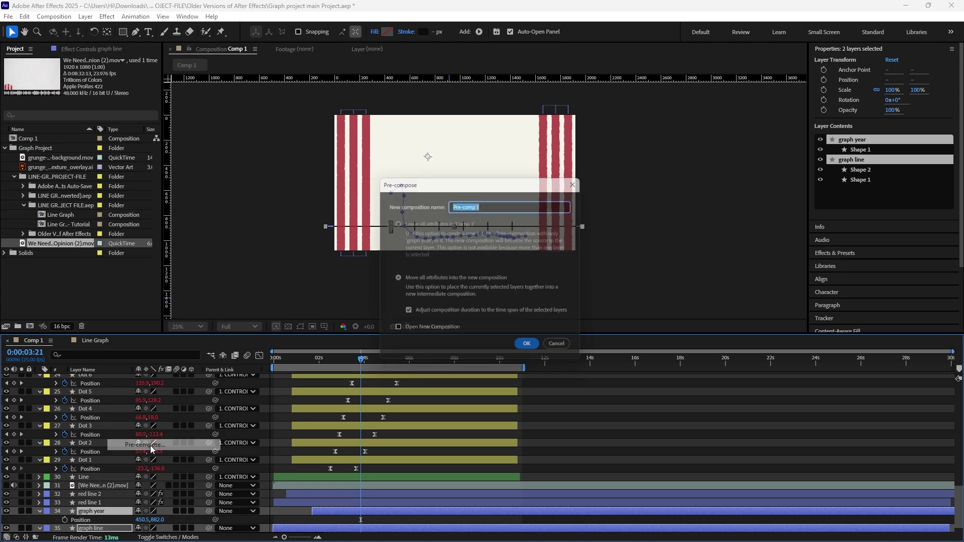
left_click(532, 350)
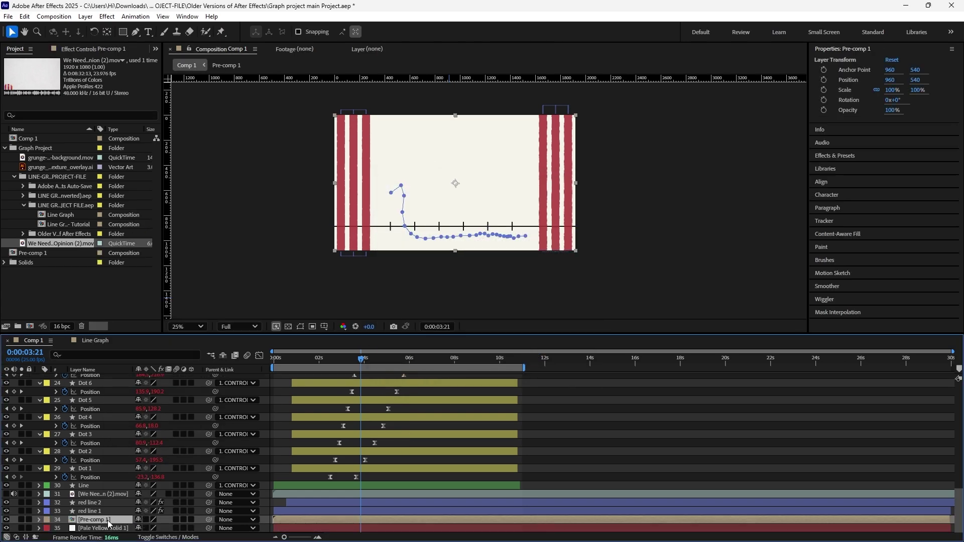
key("Return")
type("Graph line and")
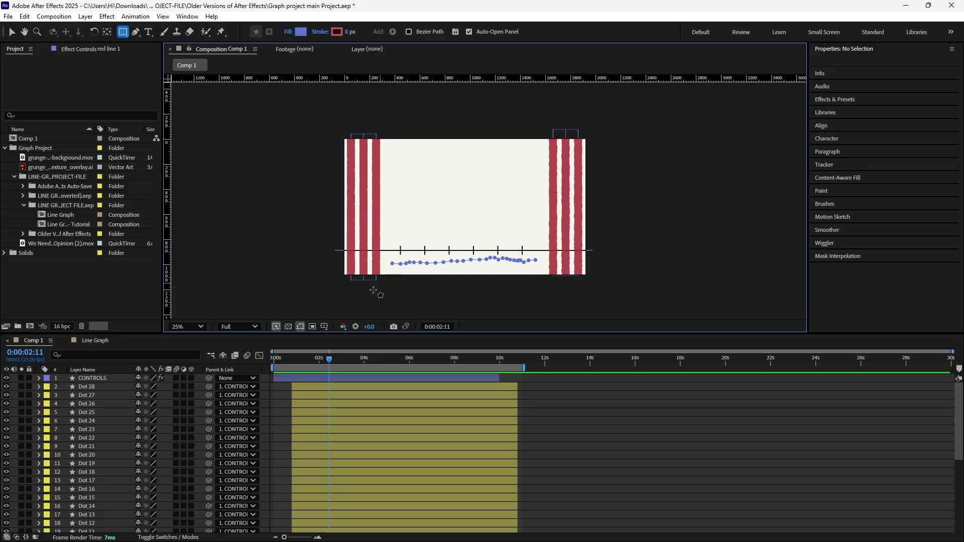
Step: Pre-compose the CONTROLS, Dot 1 to Dot 28 and Line layers together, and rename the new layer "Graph dot and line"
left_click(102, 378)
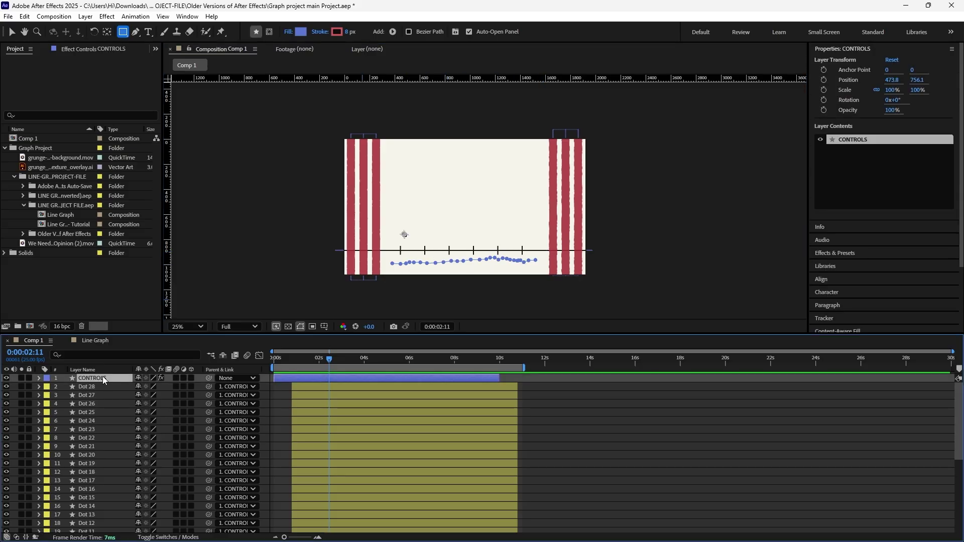
scroll(113, 401, "down", 5)
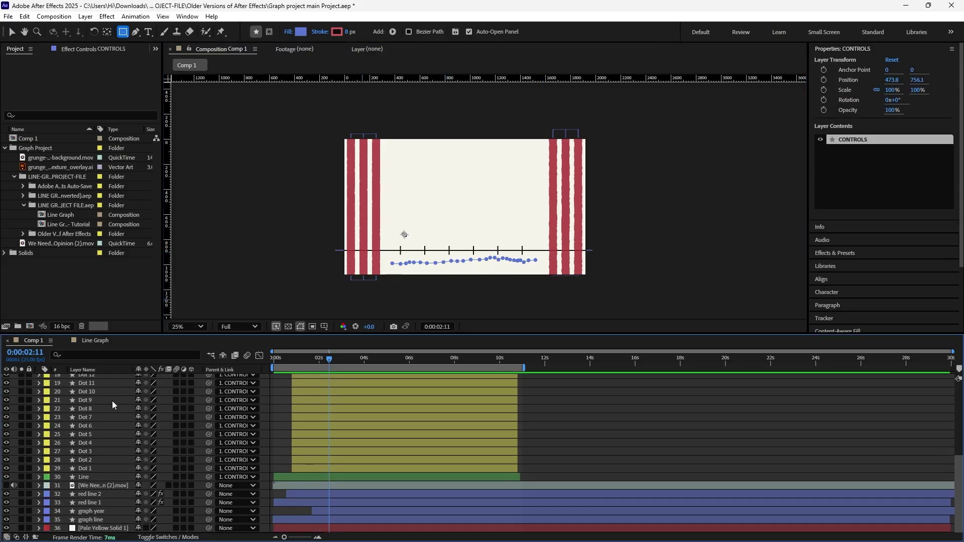
left_click(96, 478, "shift")
right_click(101, 469)
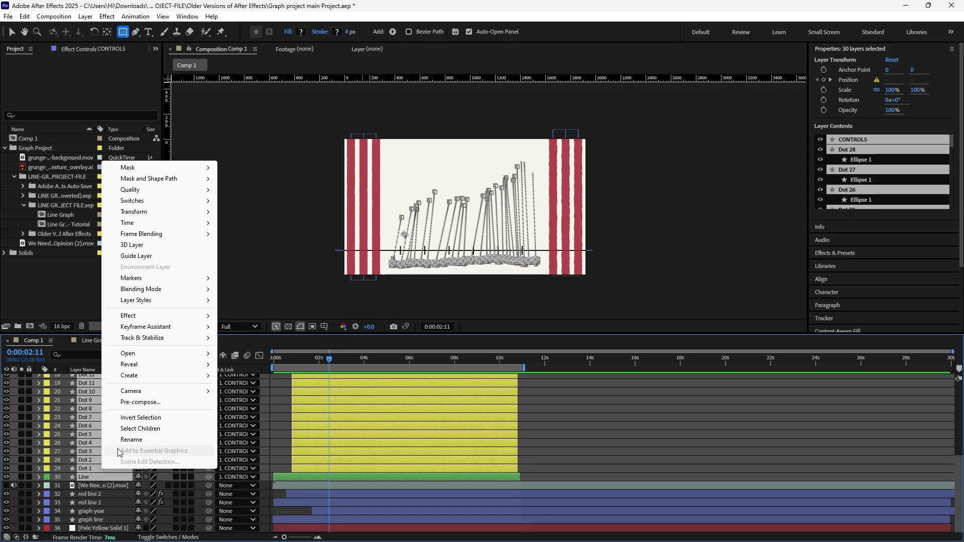
left_click(145, 405)
key("Return")
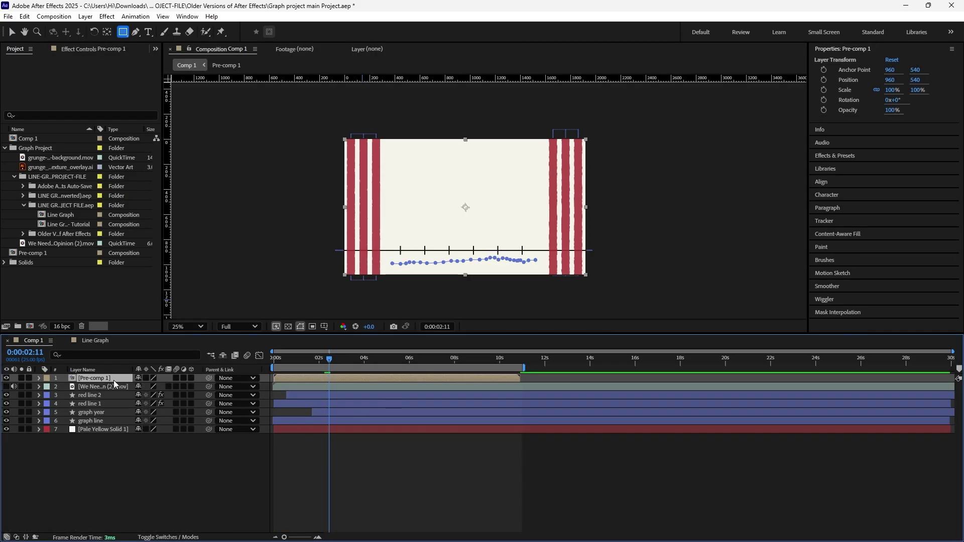
key("Return")
type("Graph dot and line")
left_click(192, 361)
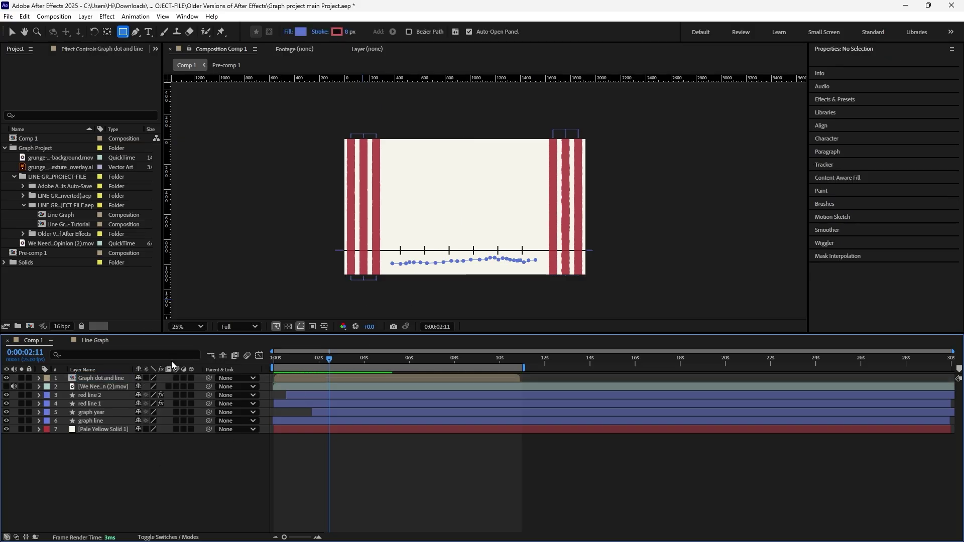
Step: Mask out the area below the axis between the red bars on Graph dot and line with a Subtract rectangle, and check it at 0:00:10:00
left_click(118, 378)
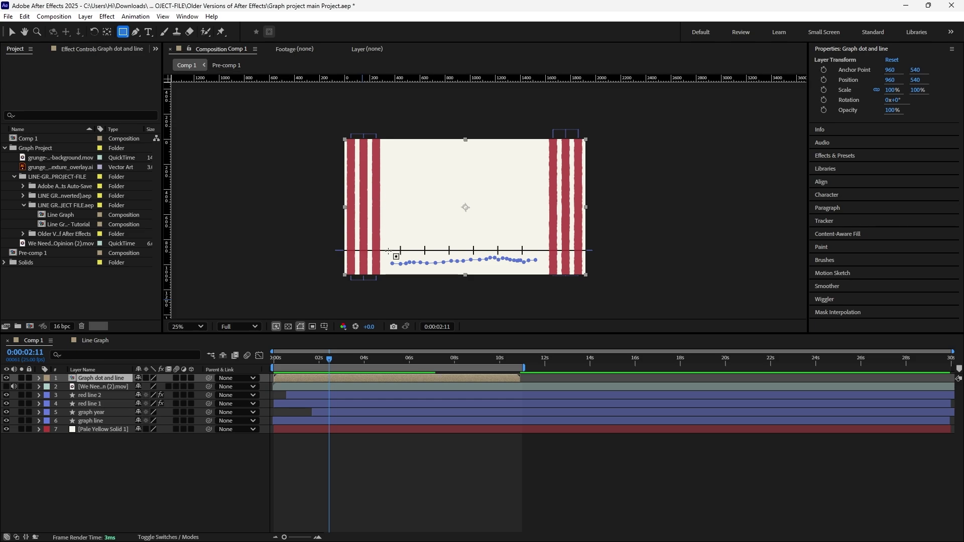
scroll(389, 250, "up", 2)
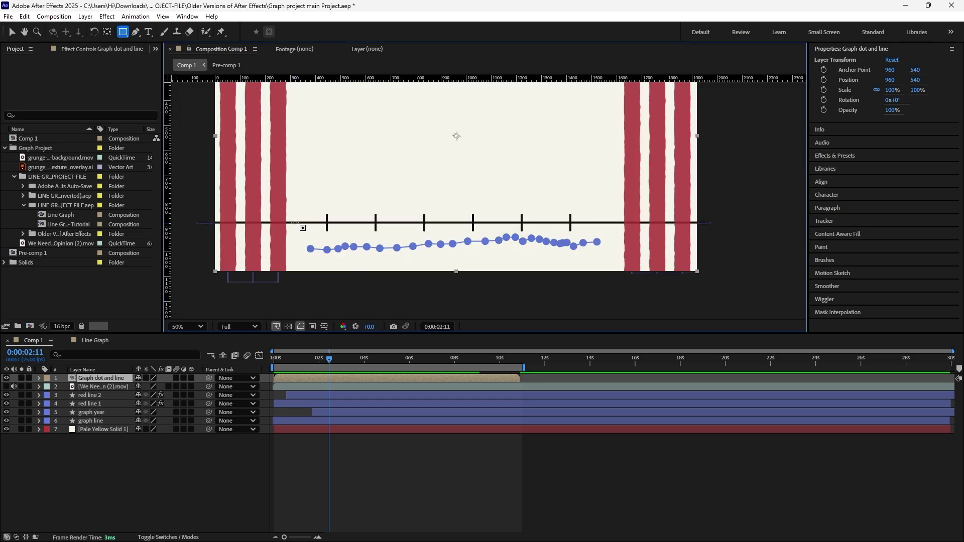
left_click_drag(291, 221, 618, 264)
left_click(157, 395)
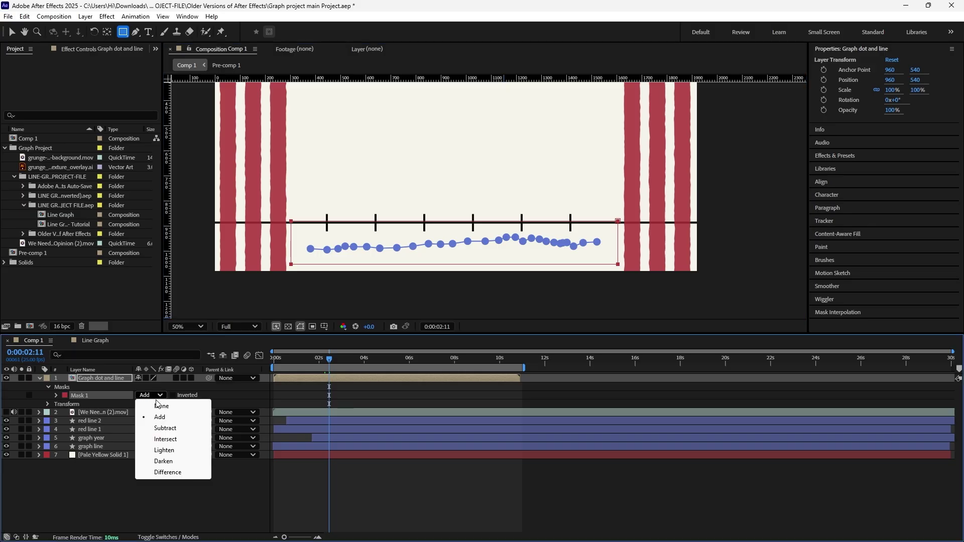
left_click(164, 430)
key("u")
key("v")
left_click_drag(329, 359, 500, 351)
scroll(450, 301, "down", 2)
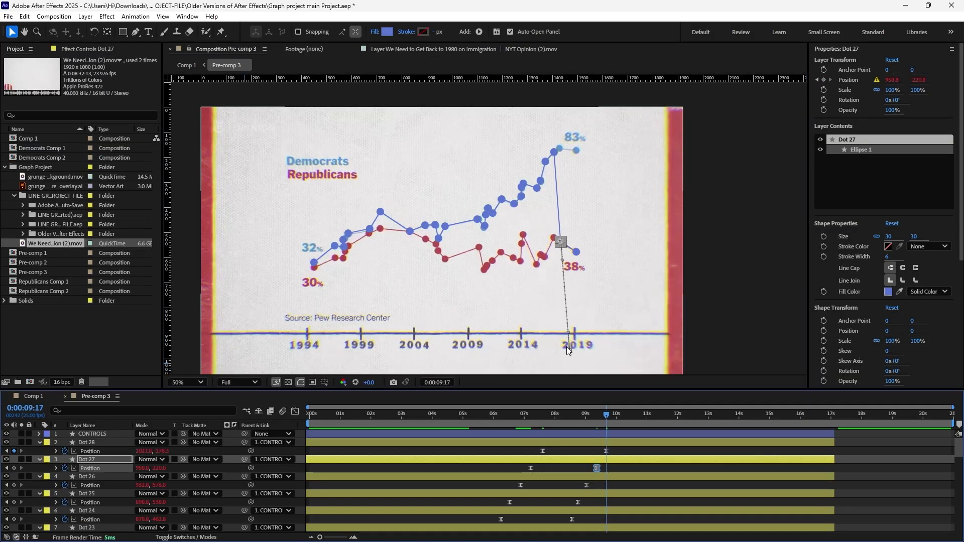
scroll(517, 181, "up", 2)
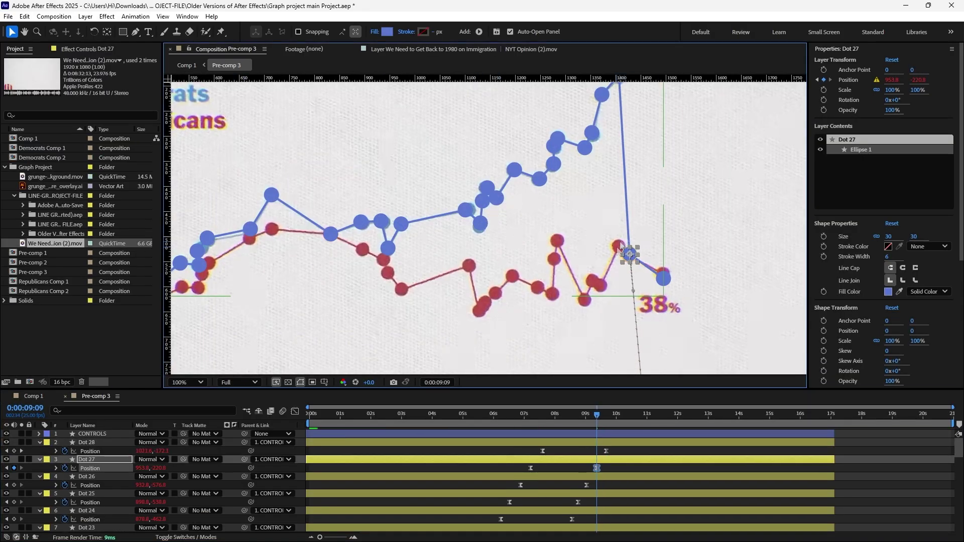
Step: In Pre-comp 3, move Dots 26, 25 and 24 at their end Position keyframes down onto the reference's red line
left_click(7, 486)
left_click_drag(589, 122, 590, 295)
left_click(7, 503)
left_click_drag(573, 141, 574, 332)
scroll(88, 494, "down", 1)
left_click(7, 494)
left_click_drag(563, 180, 563, 328)
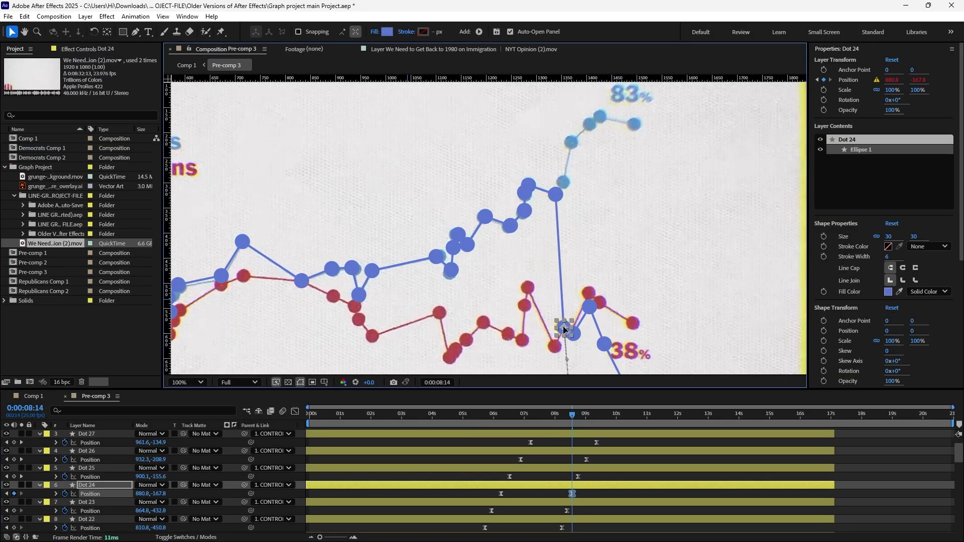
Step: Move Dots 23, 22 and 21 at their end Position keyframes down onto the matching red reference dots
left_click(6, 511)
left_click_drag(522, 126, 520, 275)
scroll(7, 505, "down", 1)
left_click(7, 502)
left_click_drag(494, 116, 493, 217)
left_click(6, 519)
left_click_drag(490, 122, 491, 236)
Step: Lower Dots 20 through 13 at their end Position keyframes to follow the reference's red line
scroll(8, 502, "down", 2)
left_click(7, 485)
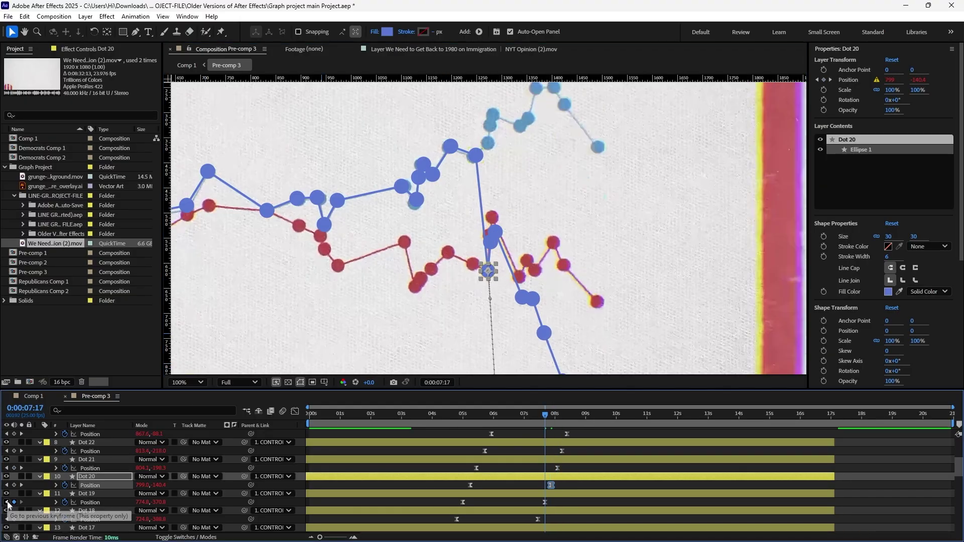
left_click(6, 510)
left_click_drag(432, 174, 417, 283)
left_click(7, 494)
left_click(6, 485)
left_click(6, 477)
left_click_drag(416, 199, 404, 243)
Step: Place Dots 12 through 9 on the matching red reference dots at their end Position keyframes
left_click(87, 485)
left_click(7, 494)
left_click_drag(338, 200, 338, 264)
left_click(87, 503)
left_click(7, 512)
left_click_drag(324, 226, 324, 249)
left_click(87, 519)
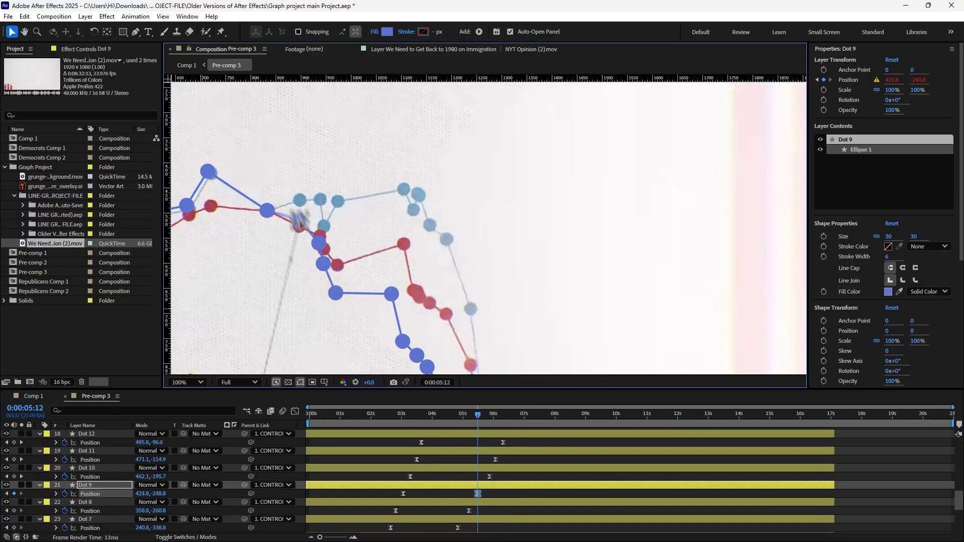
Step: Align the remaining Dots 8 through 1 with the red reference line at their end Position keyframes
left_click(7, 485)
left_click_drag(366, 176, 366, 207)
left_click(7, 519)
left_click_drag(309, 223, 295, 266)
left_click(7, 502)
left_click(6, 520)
left_click(21, 485)
scroll(79, 495, "down", 2)
left_click(7, 494)
left_click(6, 512)
left_click_drag(231, 274, 243, 283)
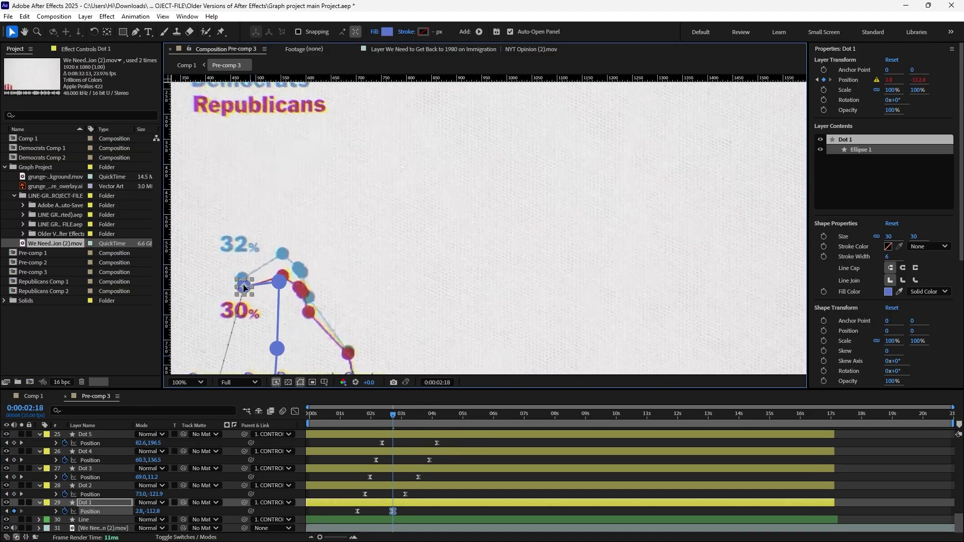
key("ctrl+s")
scroll(243, 283, "down", 1)
key("ctrl+a")
key("Home")
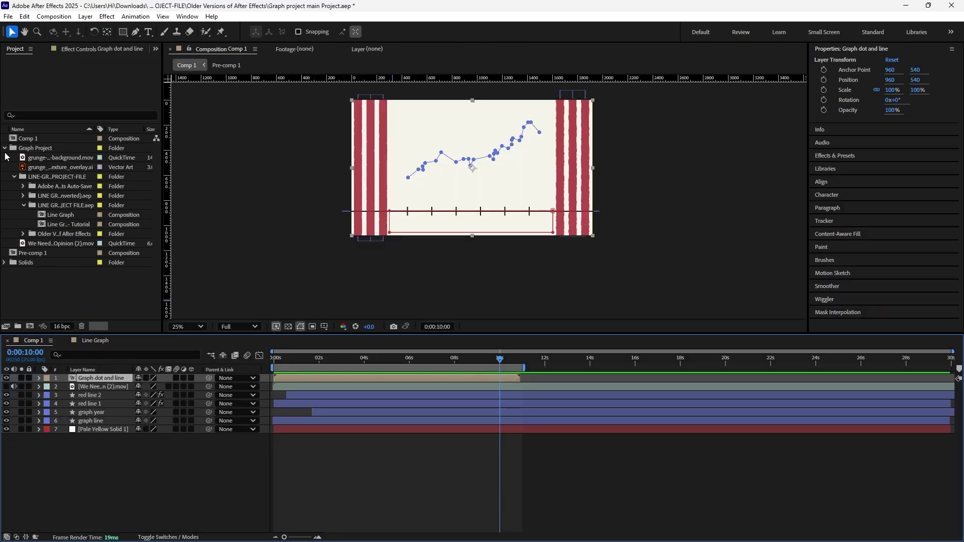
Step: Add the grunge texture background footage to Comp 1 just above the Pale Yellow Solid, starting at the beginning of the timeline
left_click(5, 151)
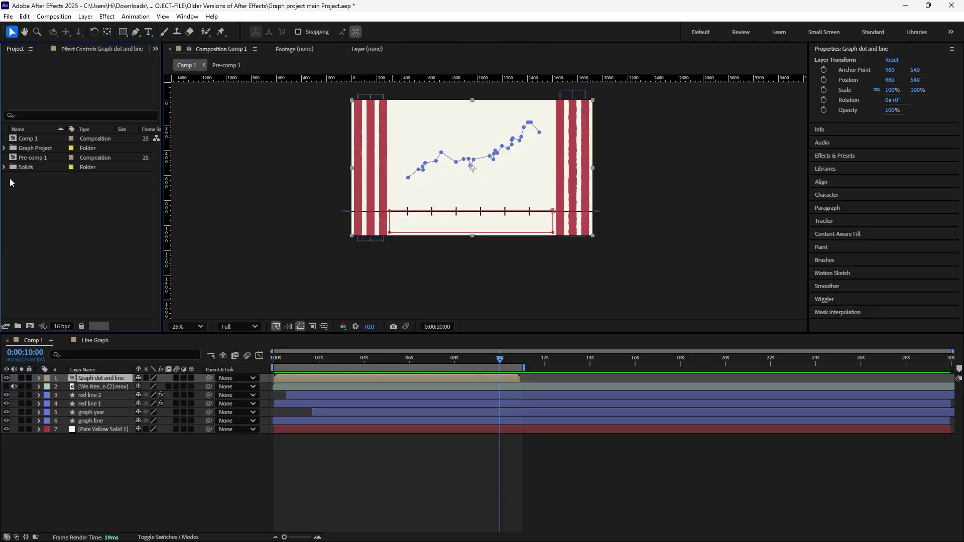
left_click(4, 150)
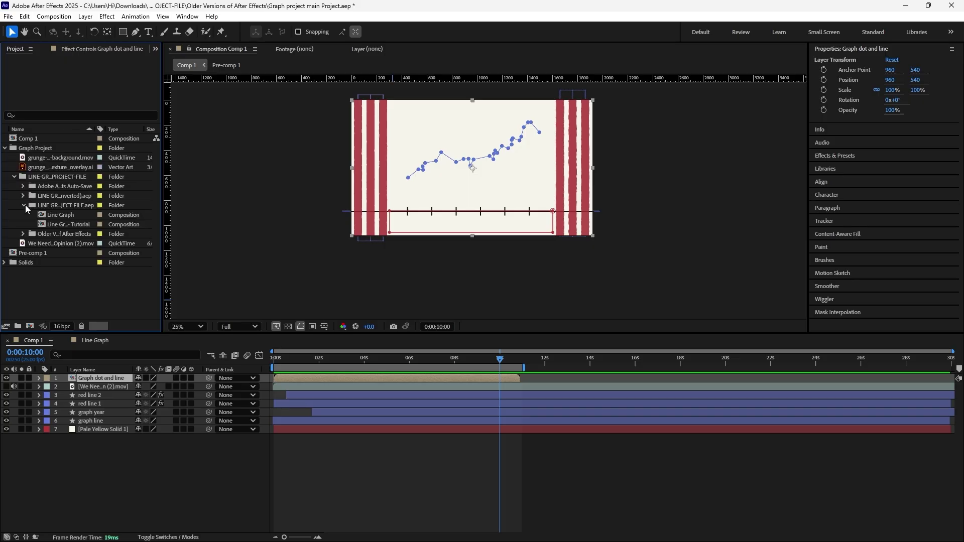
left_click(24, 206)
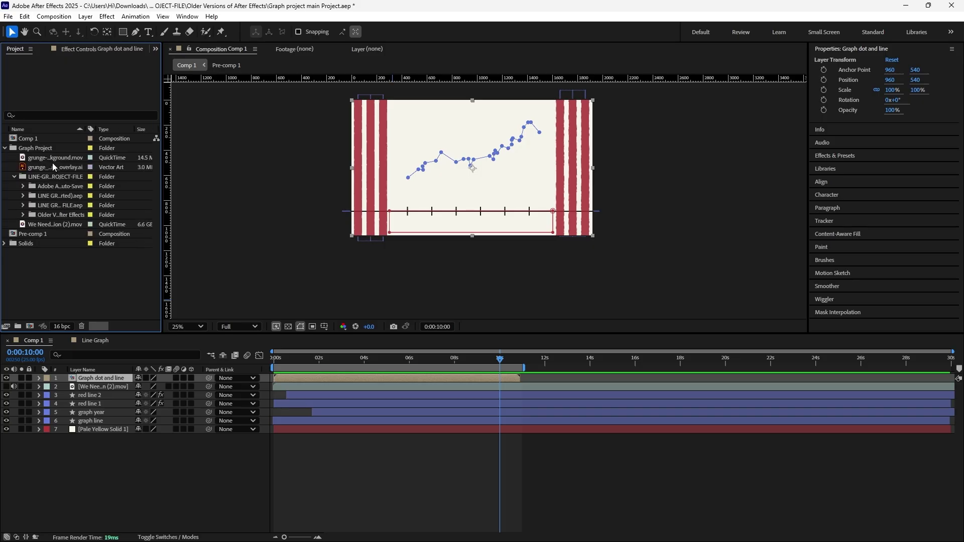
left_click(57, 159)
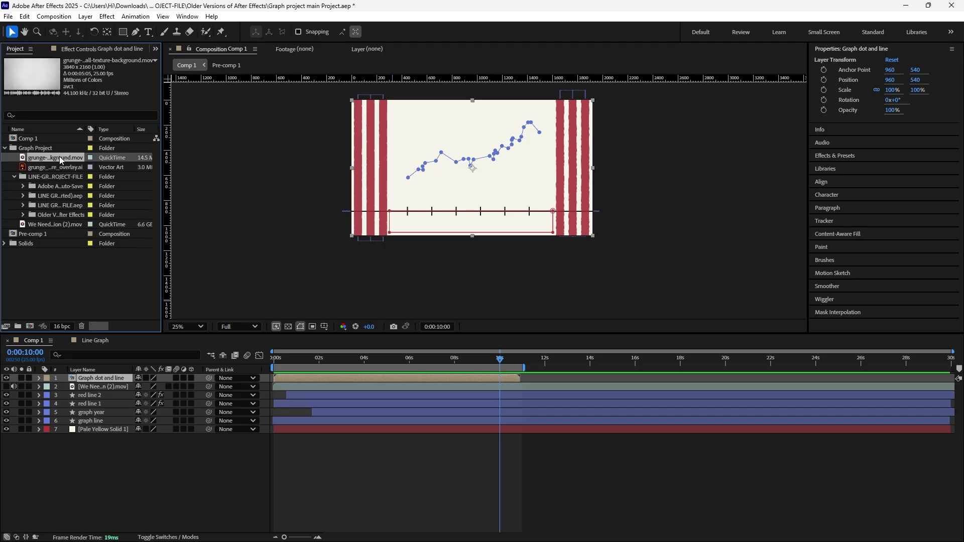
left_click_drag(60, 159, 113, 428)
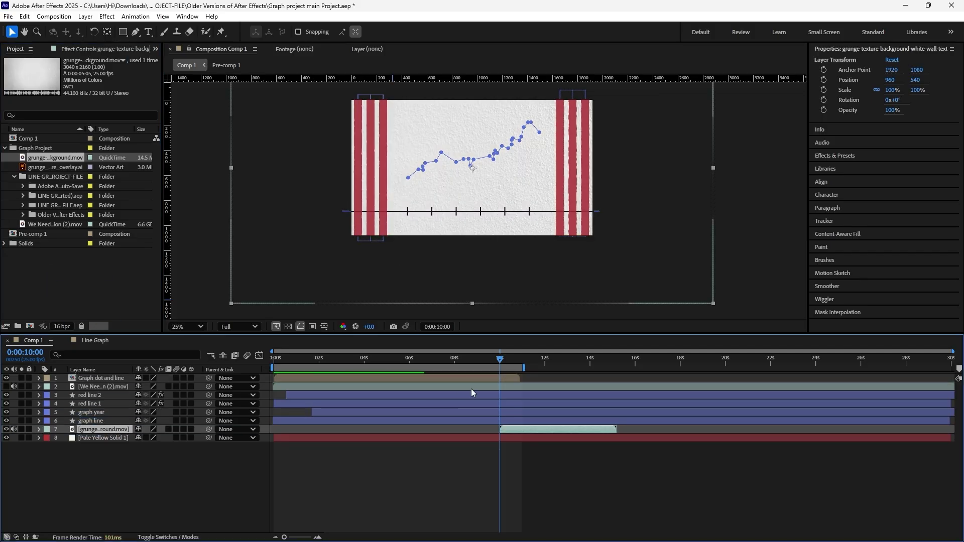
left_click_drag(534, 430, 306, 441)
left_click_drag(295, 360, 335, 347)
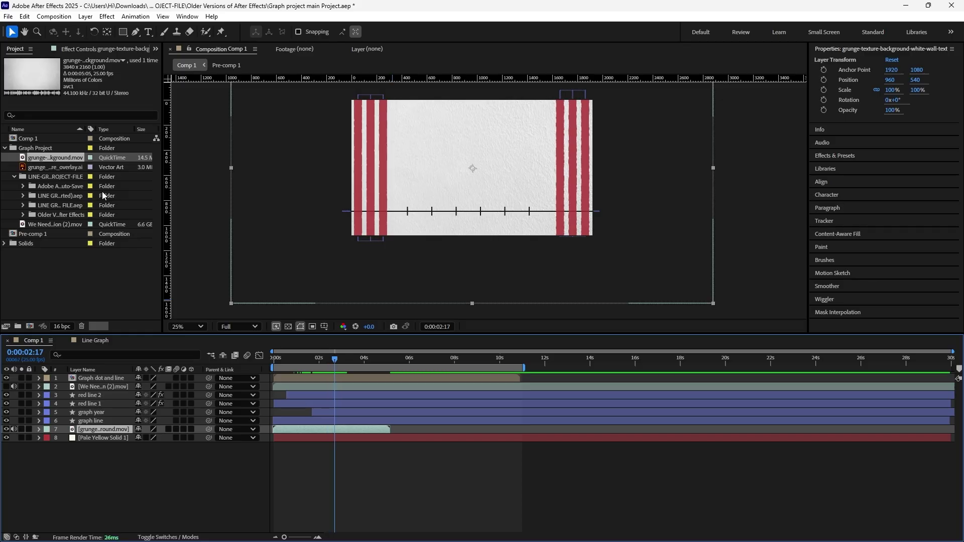
Step: Interpret the grunge background footage to loop 3 times, and extend its layer just past the end of the work area
right_click(46, 161)
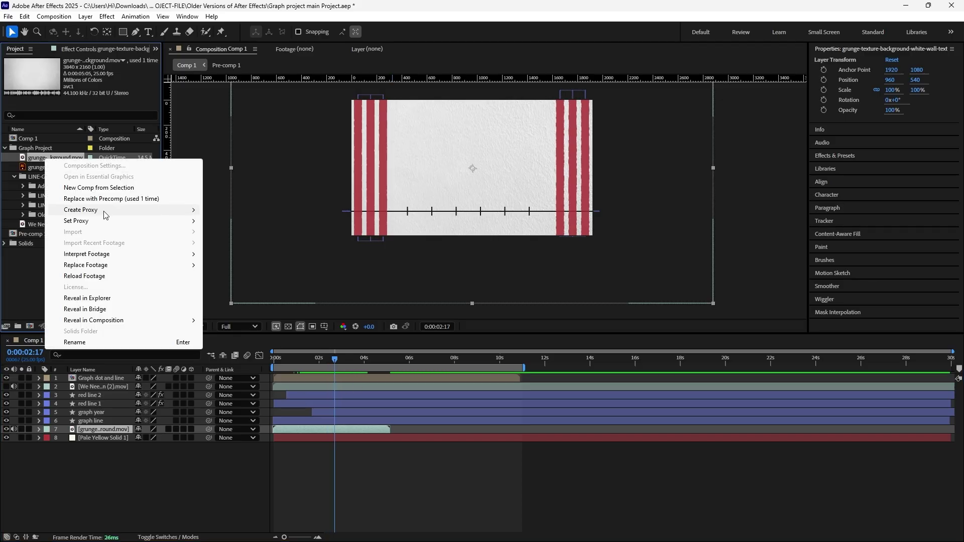
mouse_move(103, 257)
left_click(236, 254)
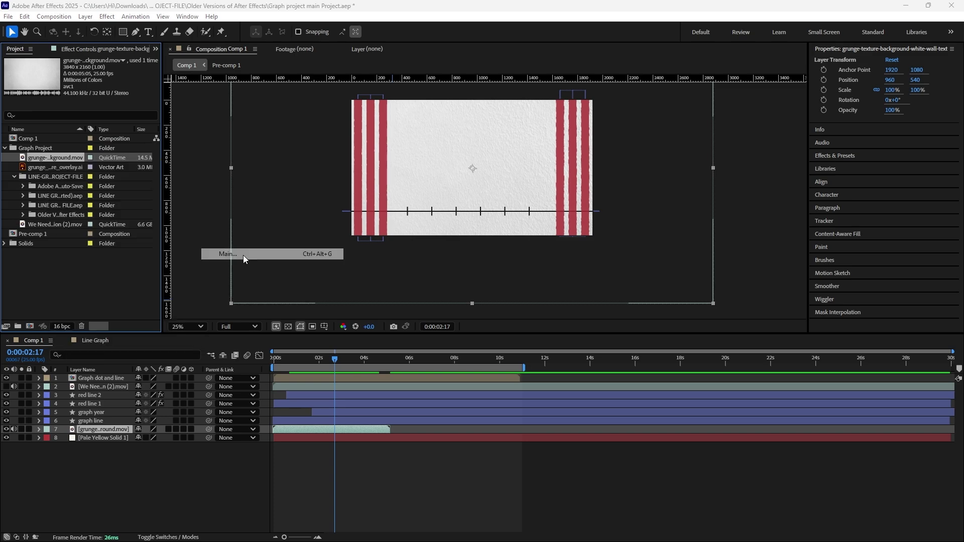
left_click(466, 427)
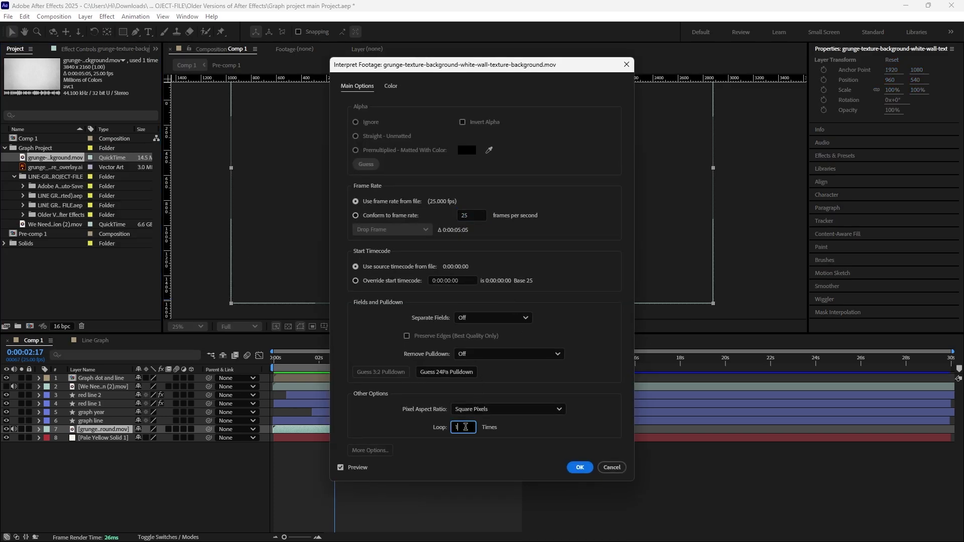
type("3")
left_click(581, 467)
left_click_drag(395, 429, 530, 430)
left_click(116, 483)
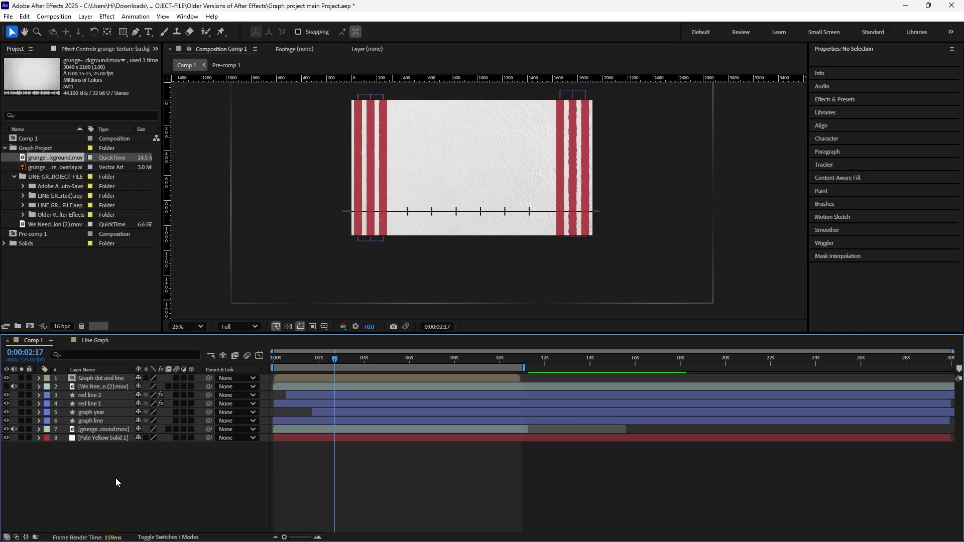
Step: Add the grunge scratched texture overlay as the topmost layer of Comp 1 and set its blending mode to Overlay
left_click_drag(53, 172, 108, 376)
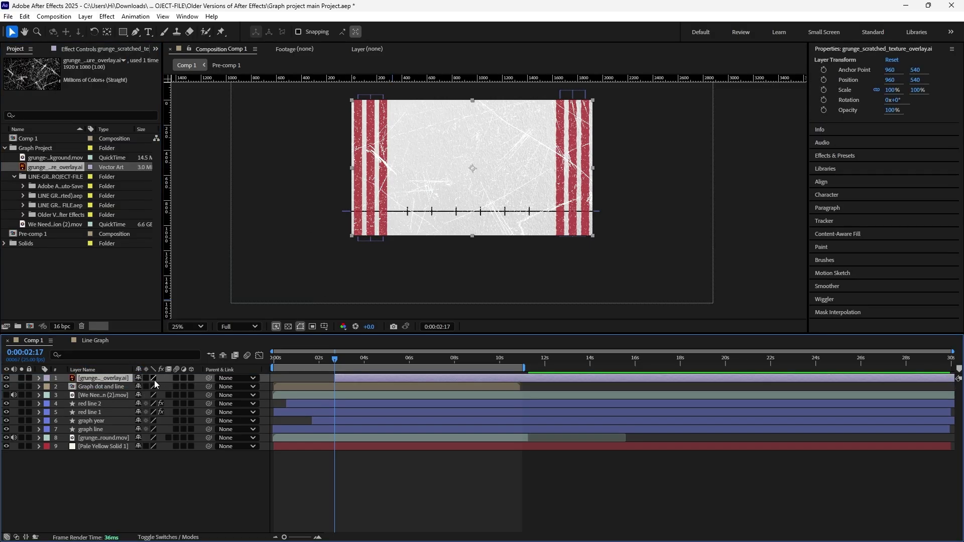
left_click(168, 538)
left_click(151, 378)
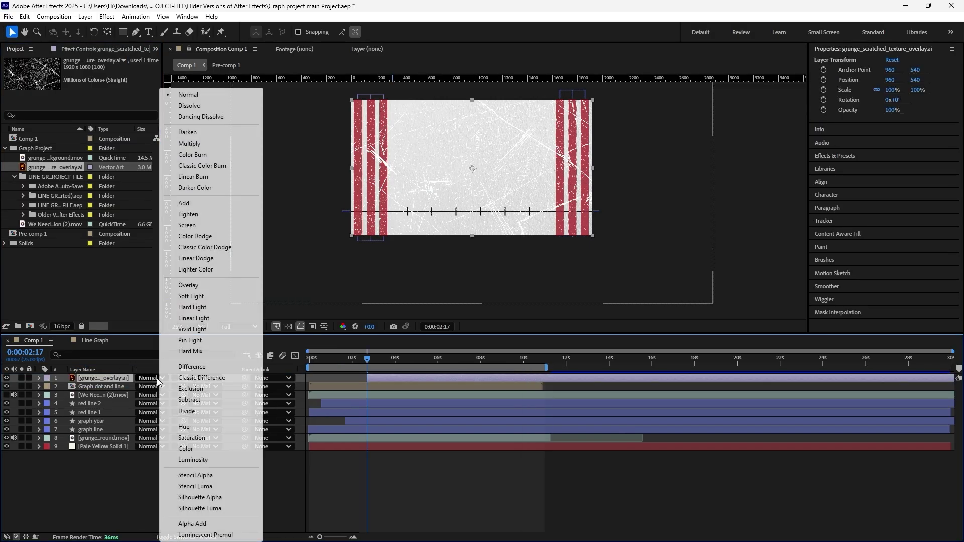
left_click(236, 340)
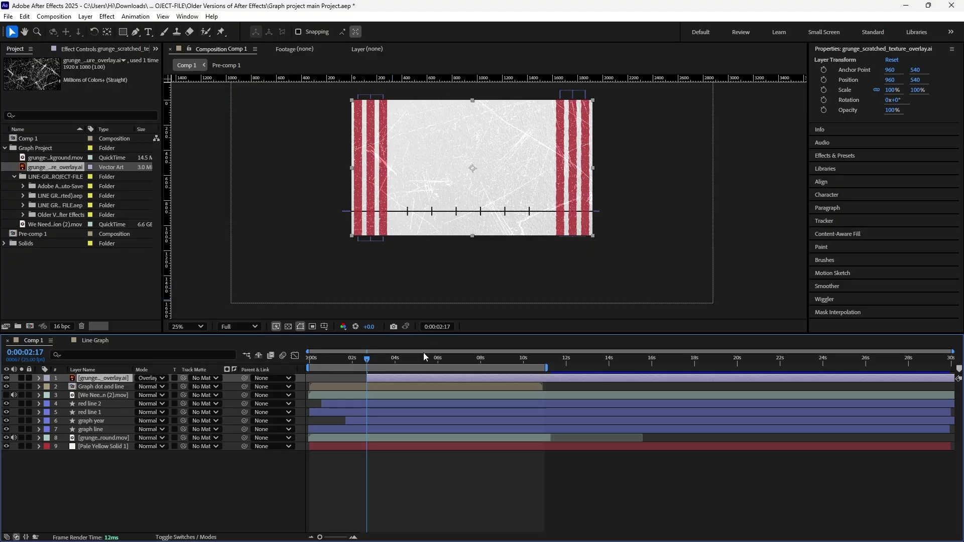
Step: Create an adjustment layer at the top of Comp 1 and apply the Turbulent Displace effect to it
right_click(108, 496)
mouse_move(156, 371)
left_click(286, 452)
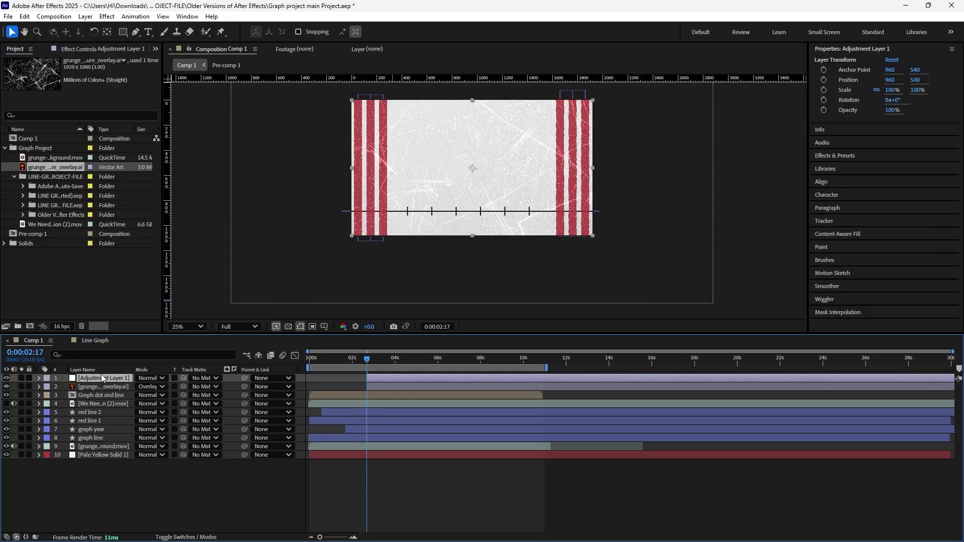
key("ctrl+space")
type("tur")
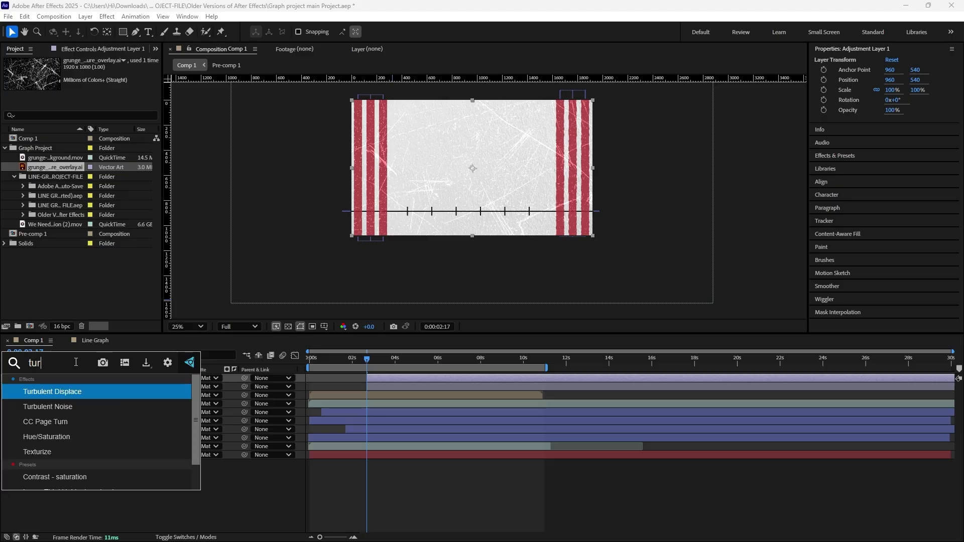
key("Return")
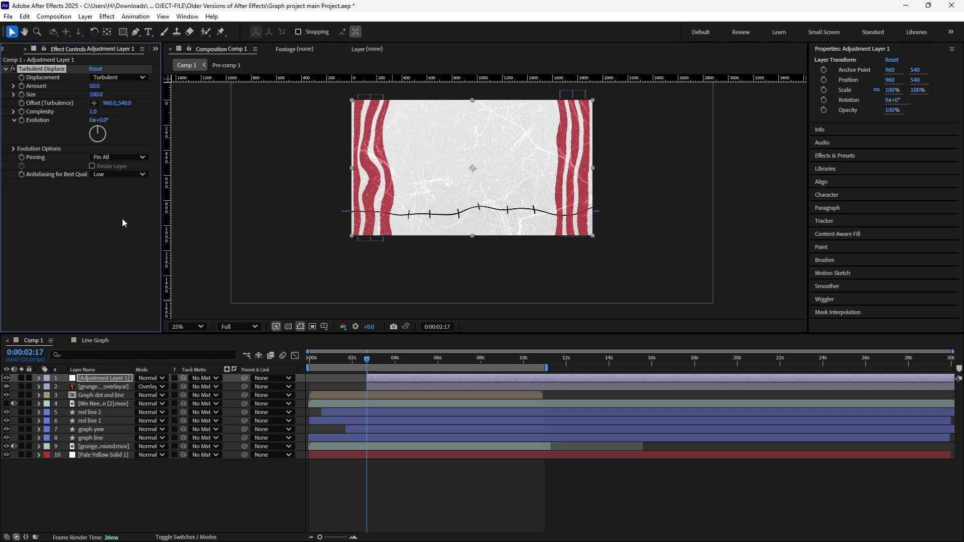
Step: Set Turbulent Displace to Amount 37, Size 2 and Complexity 3, and start the adjustment layer at the beginning of the timeline
left_click(93, 86)
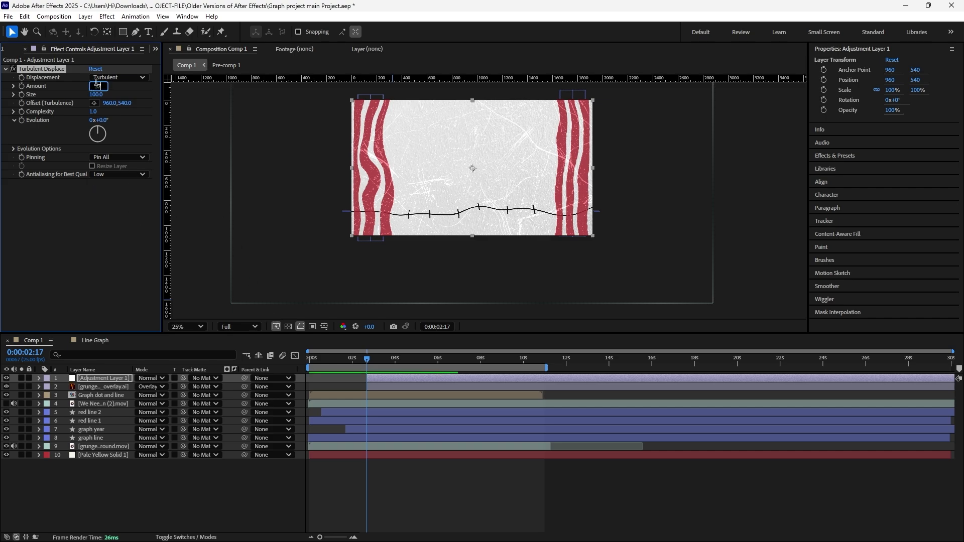
key("Return")
left_click(97, 95)
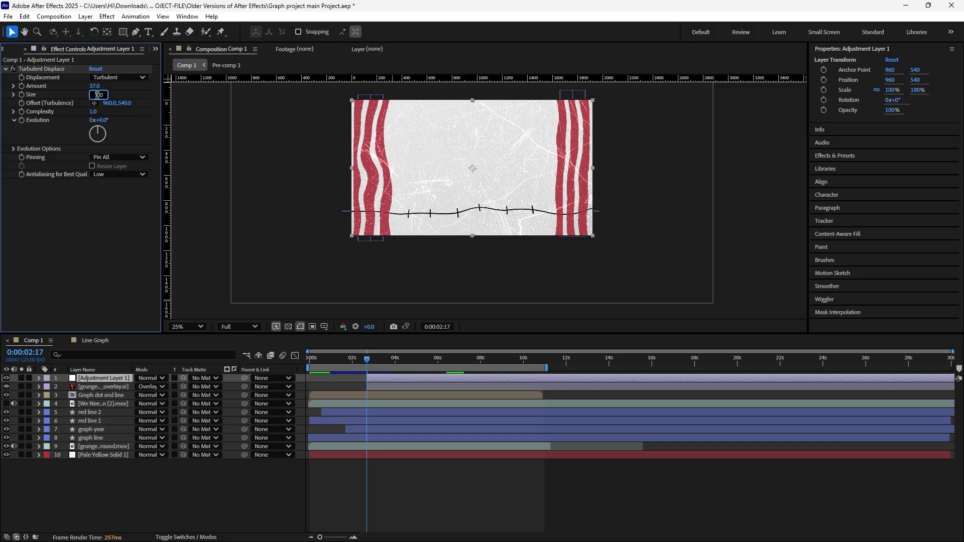
type("2")
key("Return")
left_click(93, 112)
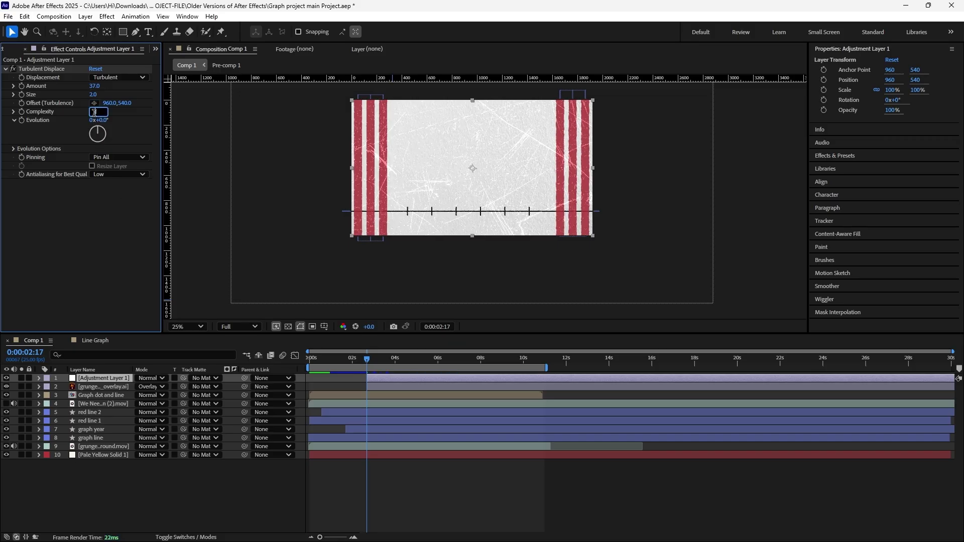
type("3")
key("Return")
scroll(407, 234, "up", 2)
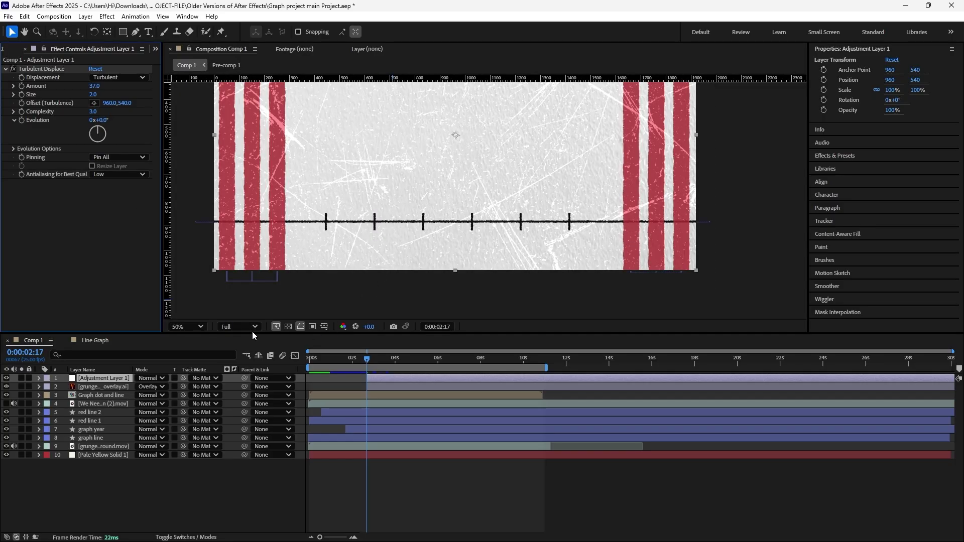
left_click_drag(381, 378, 342, 378)
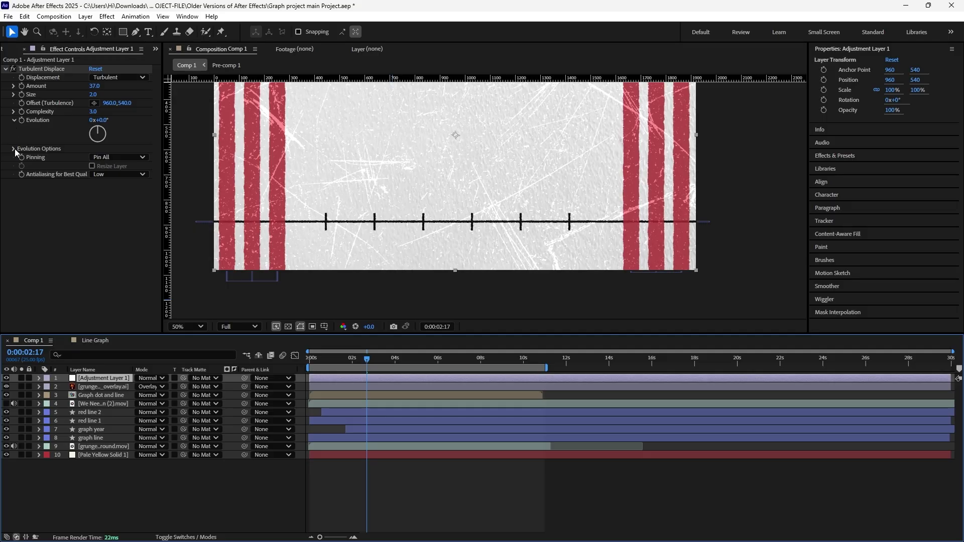
Step: Add an expression to Turbulent Displace's Random Seed that multiplies time by a constant, and check the distortion at another frame
left_click(14, 149)
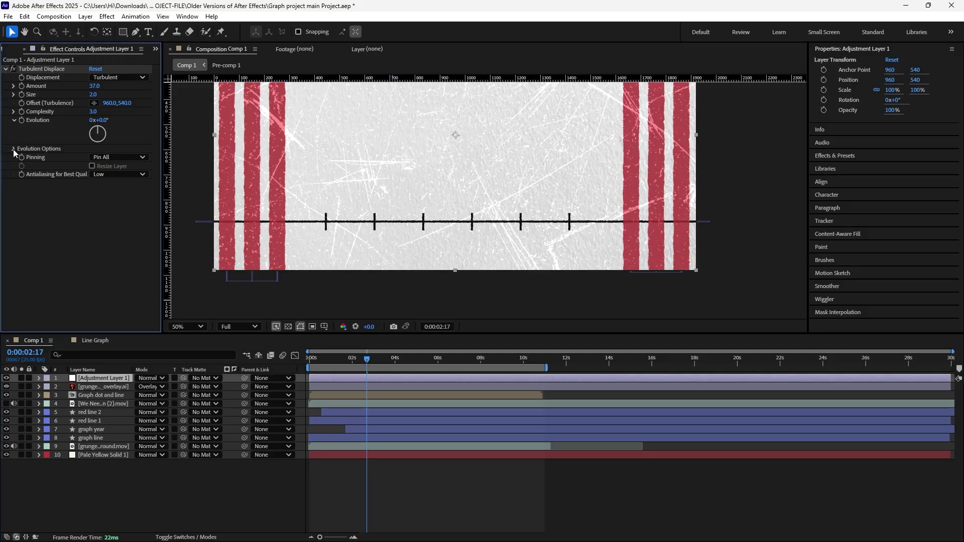
left_click(22, 175)
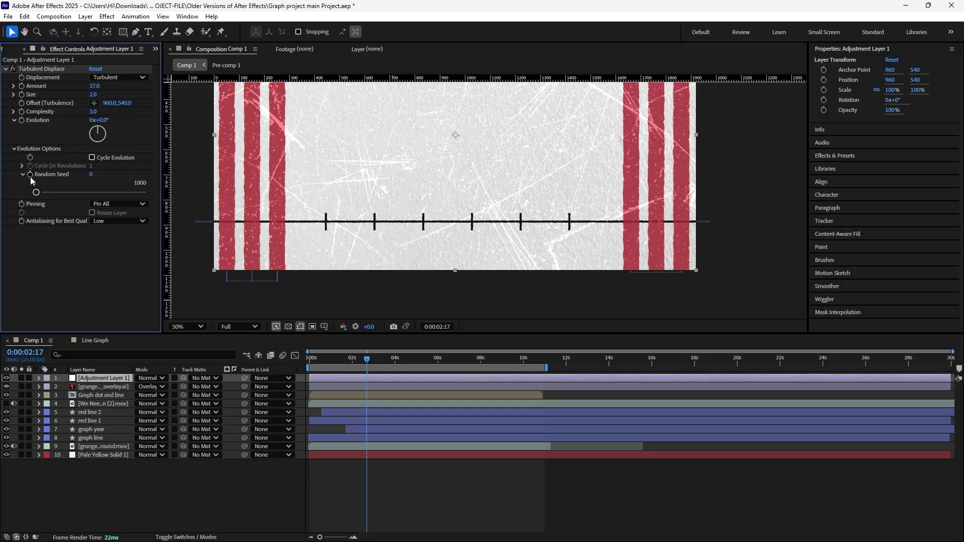
left_click(30, 173, "alt")
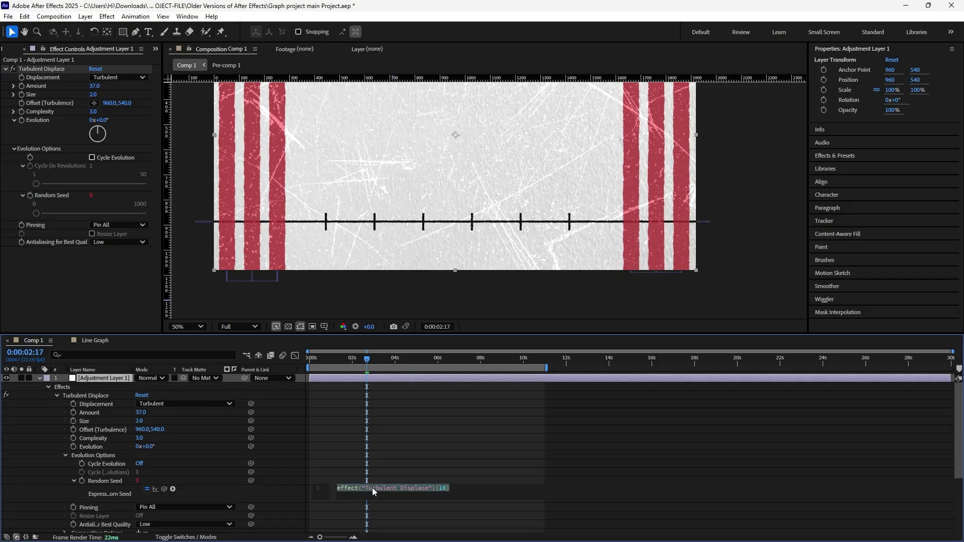
type("tim")
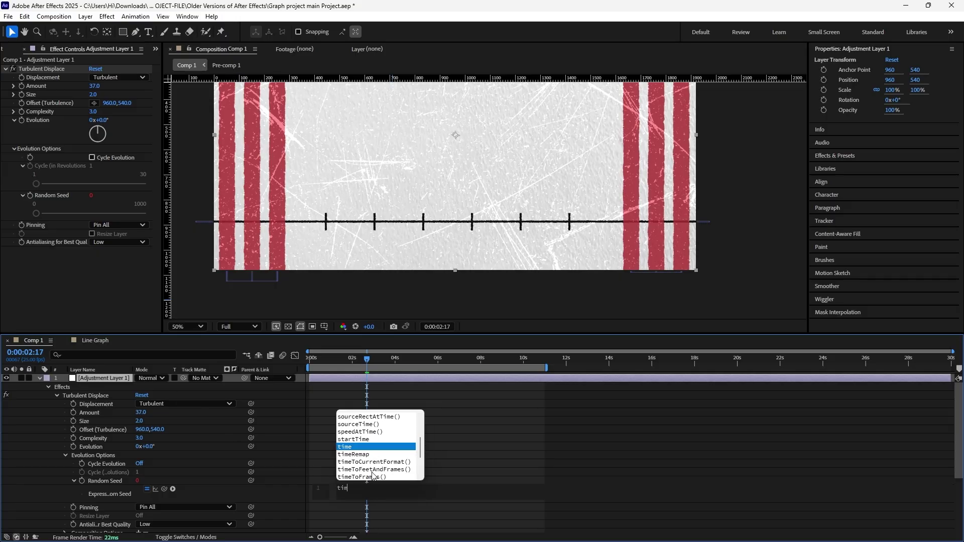
type("e*")
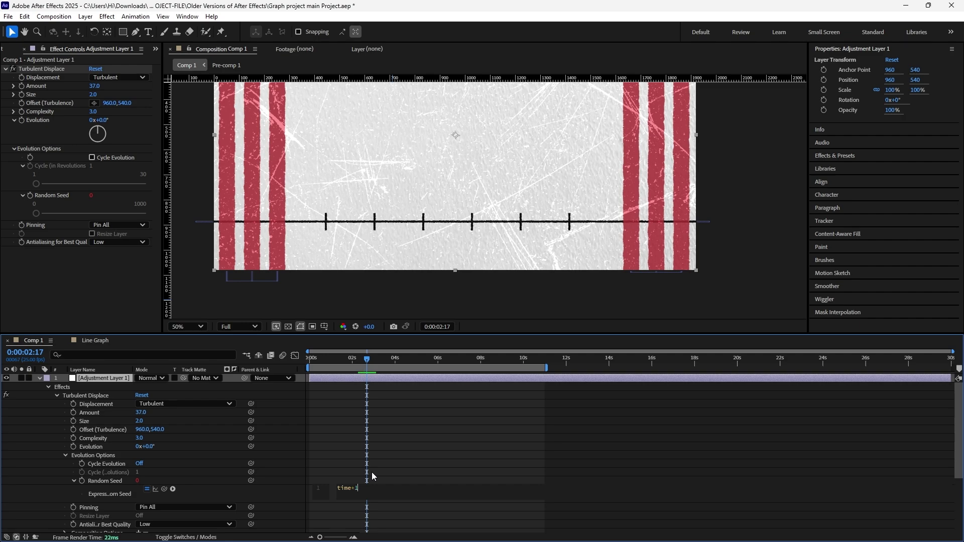
left_click(372, 473)
mouse_move(369, 359)
left_mouse_down()
mouse_move(396, 362)
mouse_move(375, 372)
left_mouse_up()
left_click(40, 378)
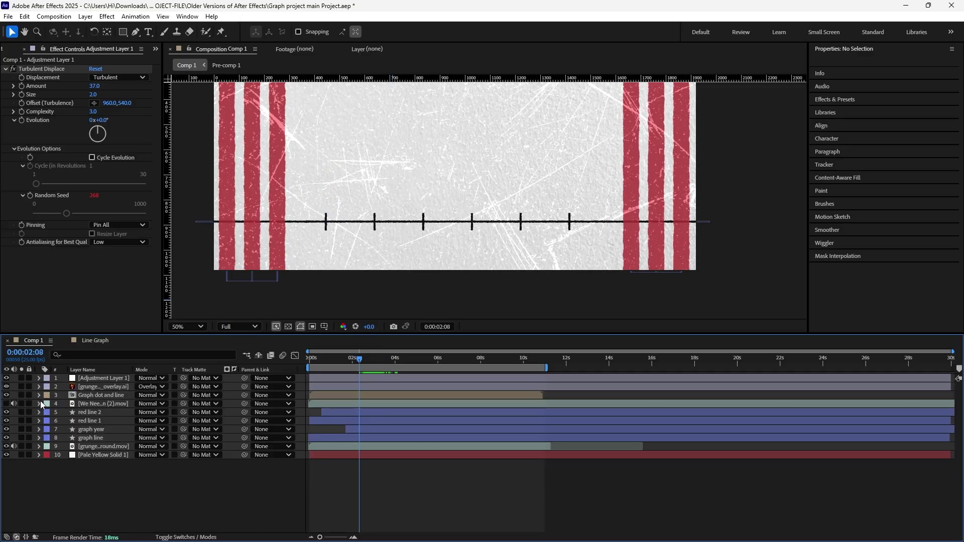
Step: Apply Quick Chromatic Aberration 3 to the adjustment layer and set its Position to 4
left_click(5, 69)
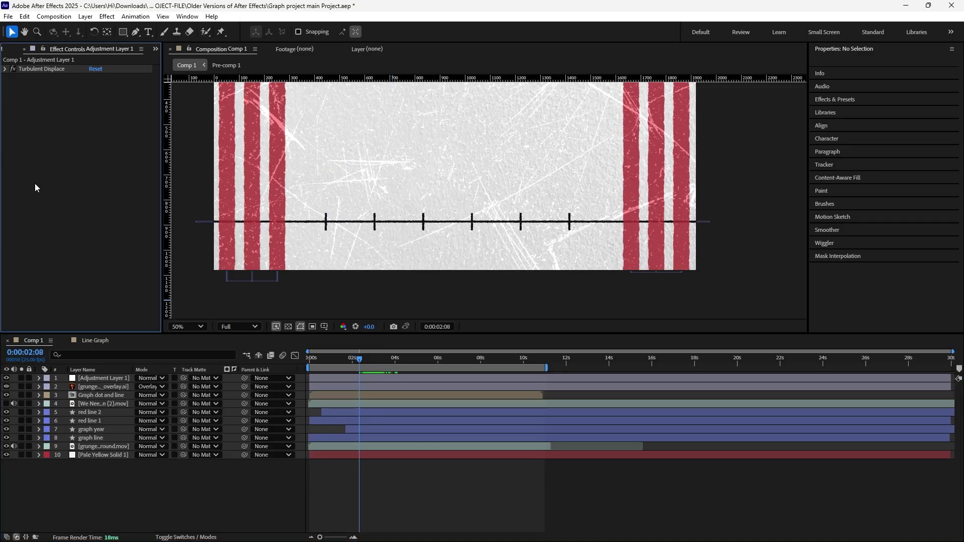
key("ctrl+space")
left_click(95, 379)
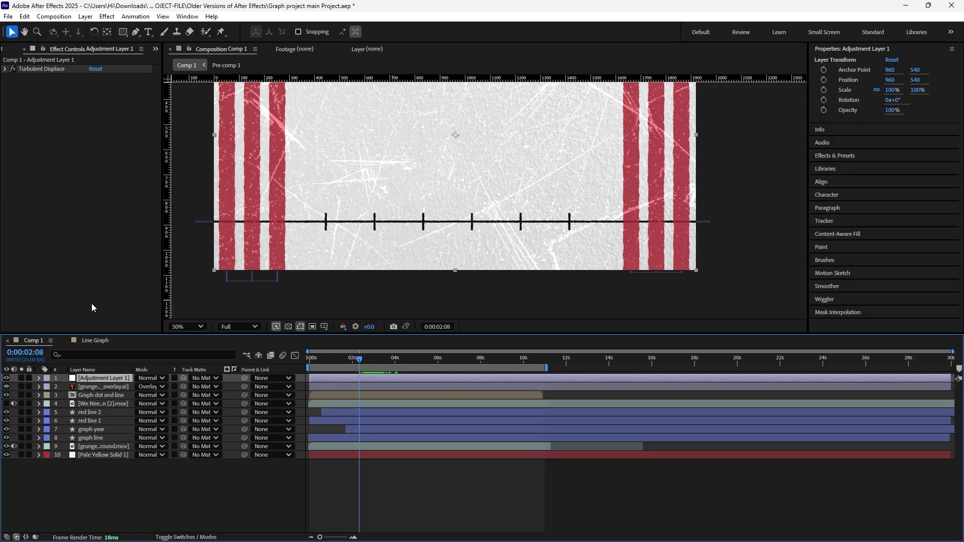
key("ctrl+space")
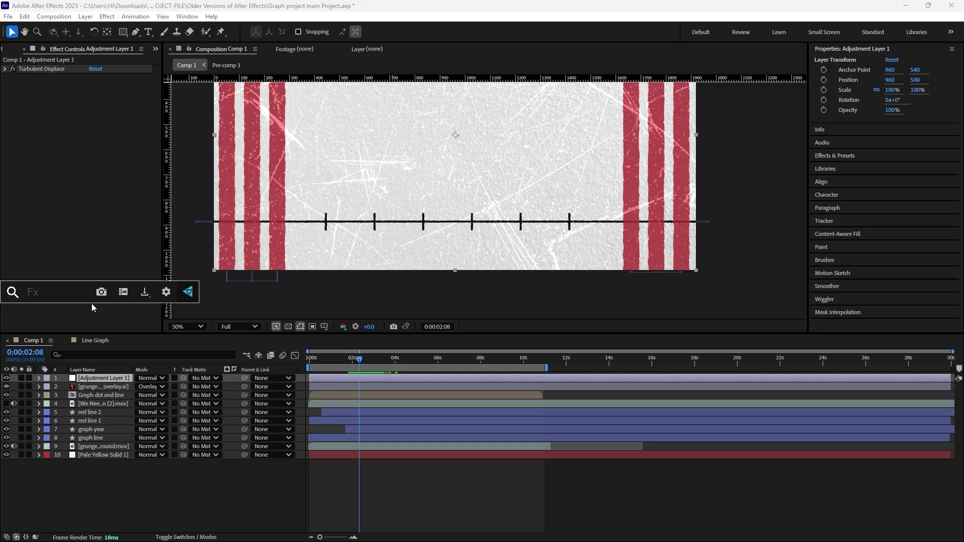
type("chro")
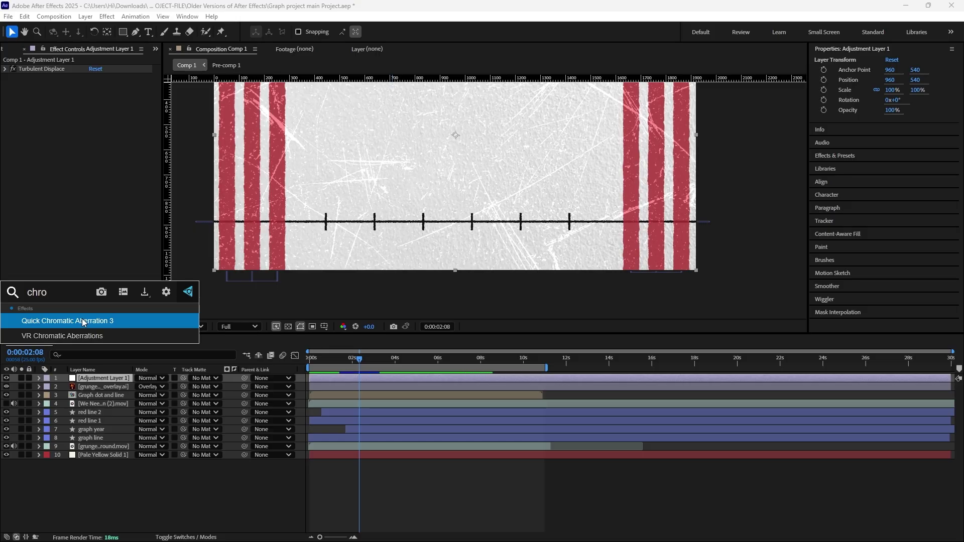
key("Return")
left_click(95, 112)
type("4")
left_click(102, 276)
scroll(373, 214, "down", 1)
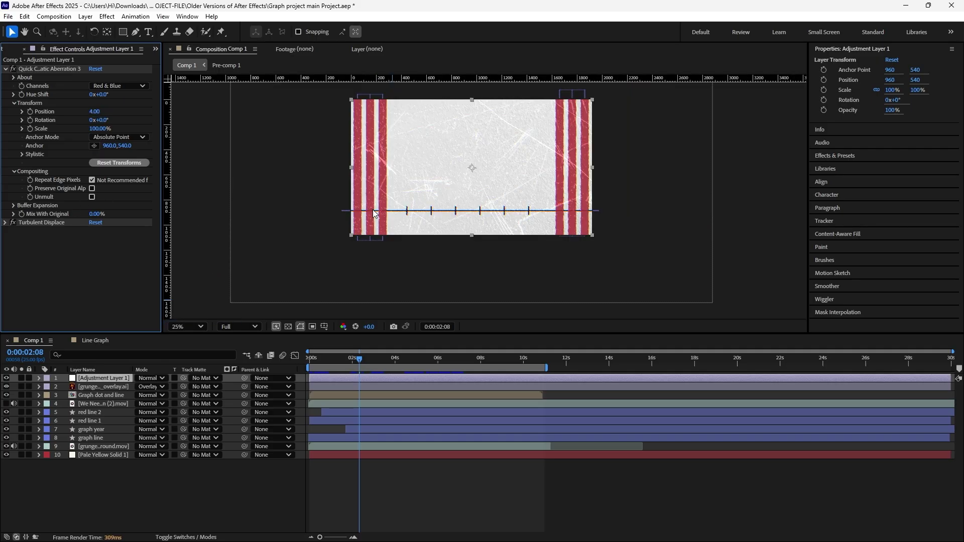
scroll(438, 208, "up", 1)
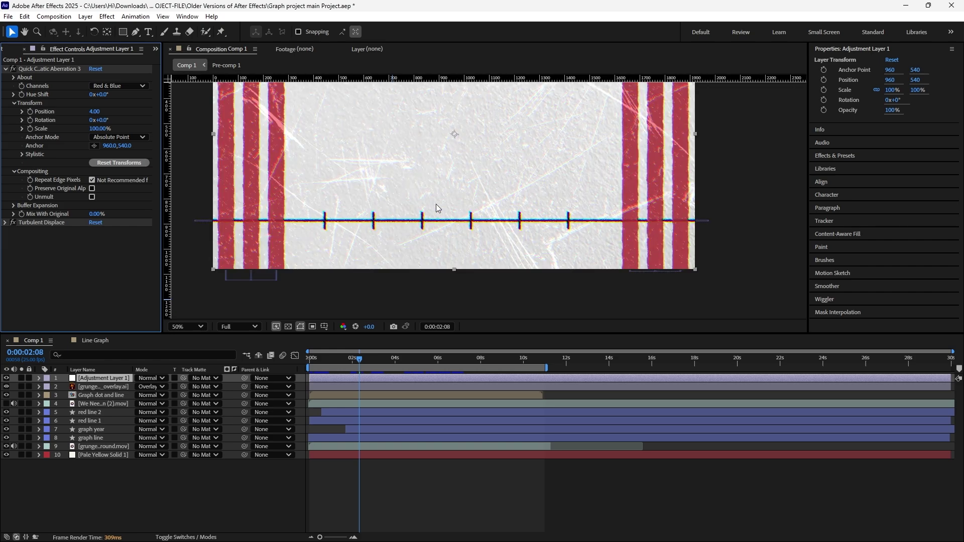
Step: Apply the Posterize Time effect to the adjustment layer
left_click(5, 69)
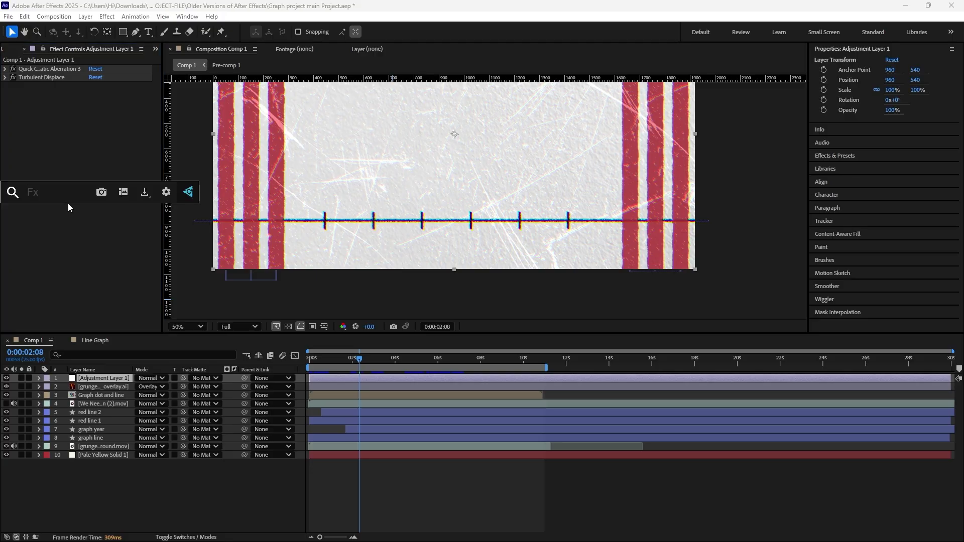
type("post")
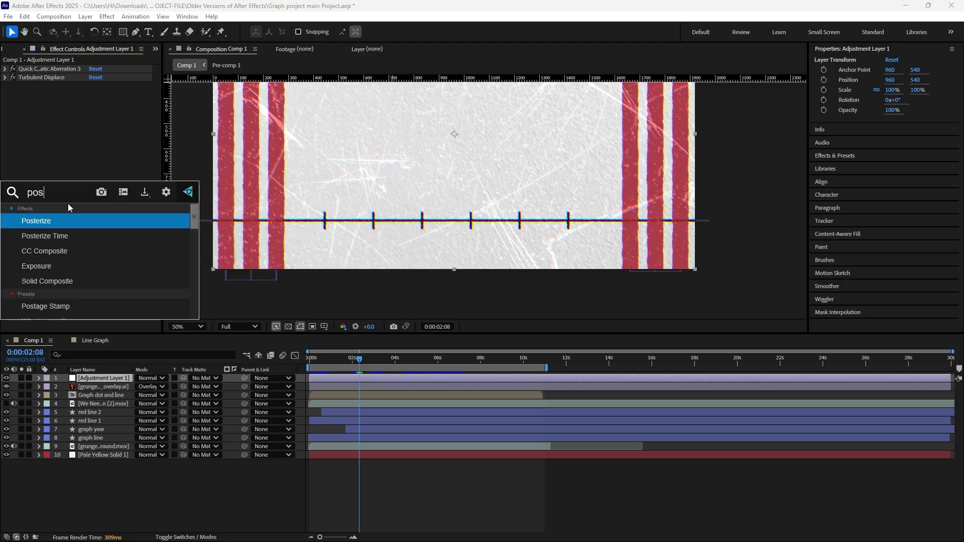
left_click(48, 236)
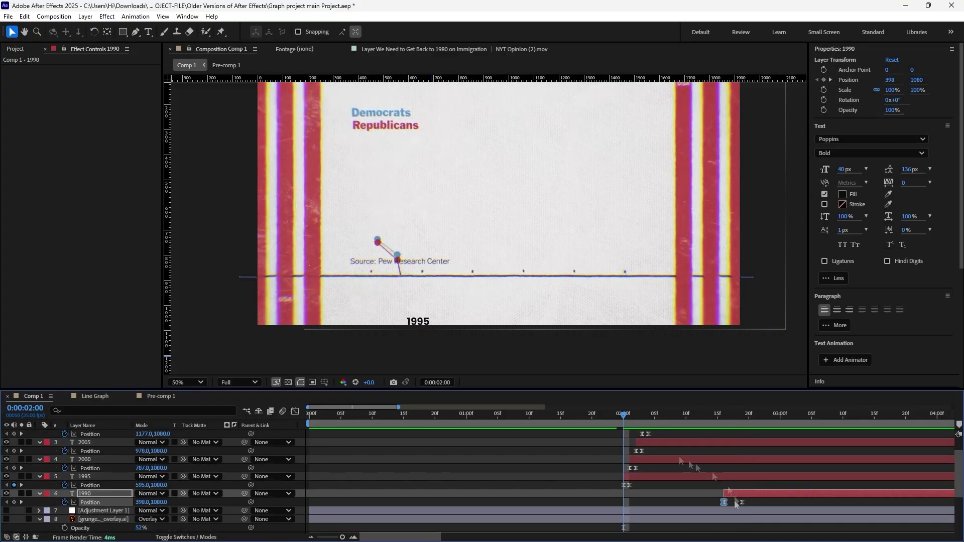
Step: Shift the Position keyframes of the 1990 text layer along the timeline to stagger it with the other year labels
left_click_drag(630, 502, 671, 503)
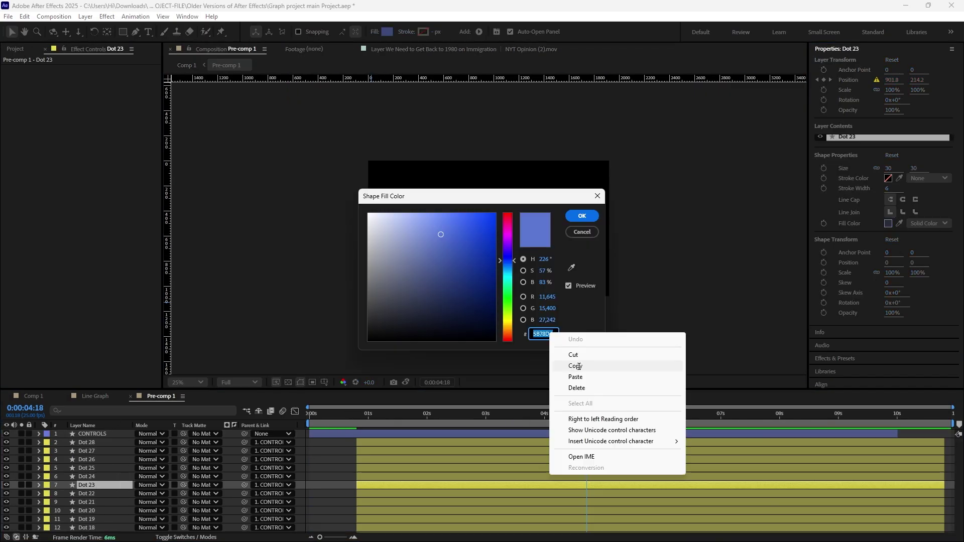
mouse_move(572, 536)
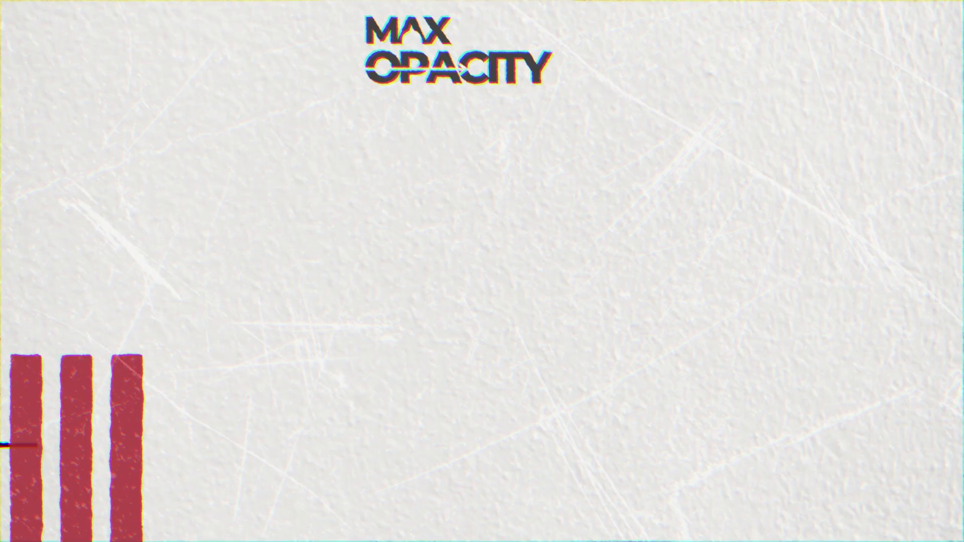